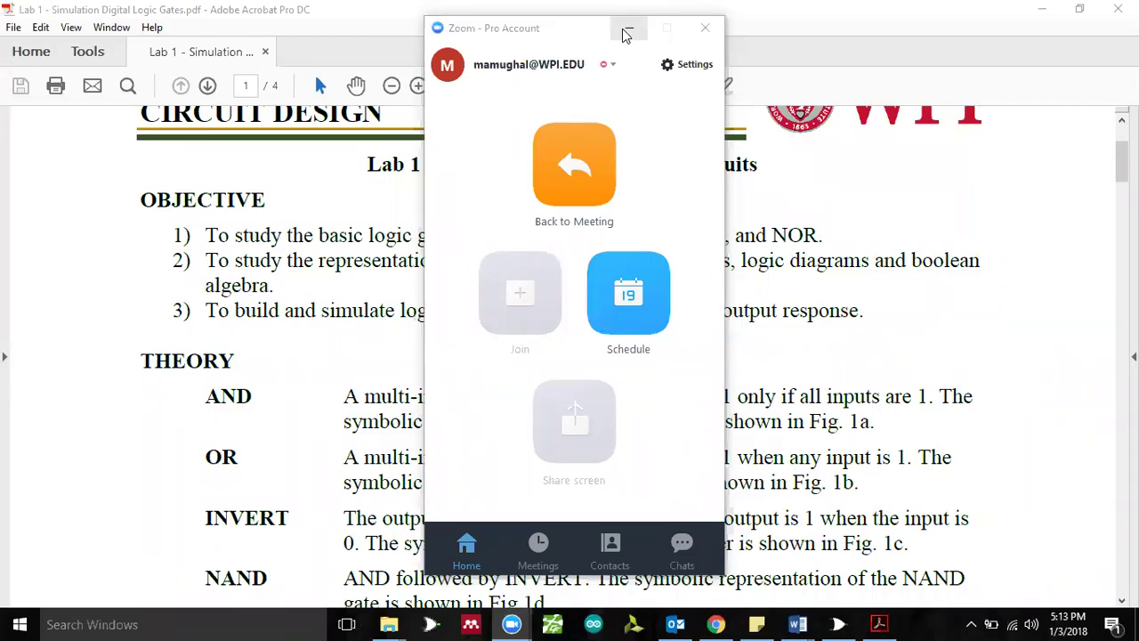
Step: Minimize the Zoom window and return the Lab 1 PDF to page 1's title and objectives
left_click(626, 32)
scroll(676, 333, "up", 4)
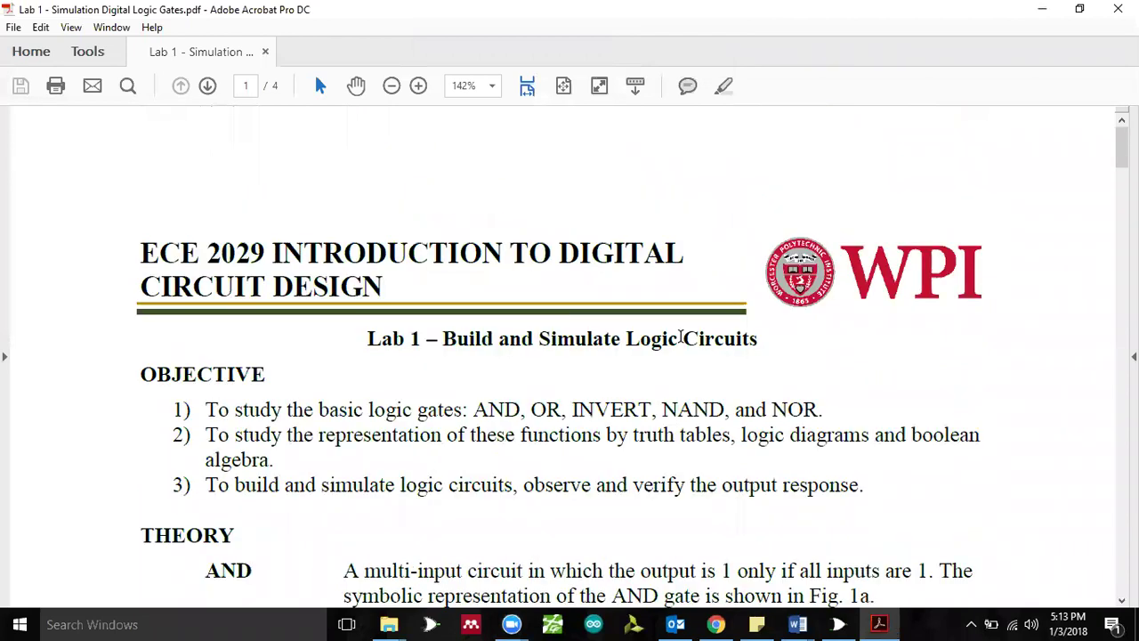
scroll(680, 336, "down", 2)
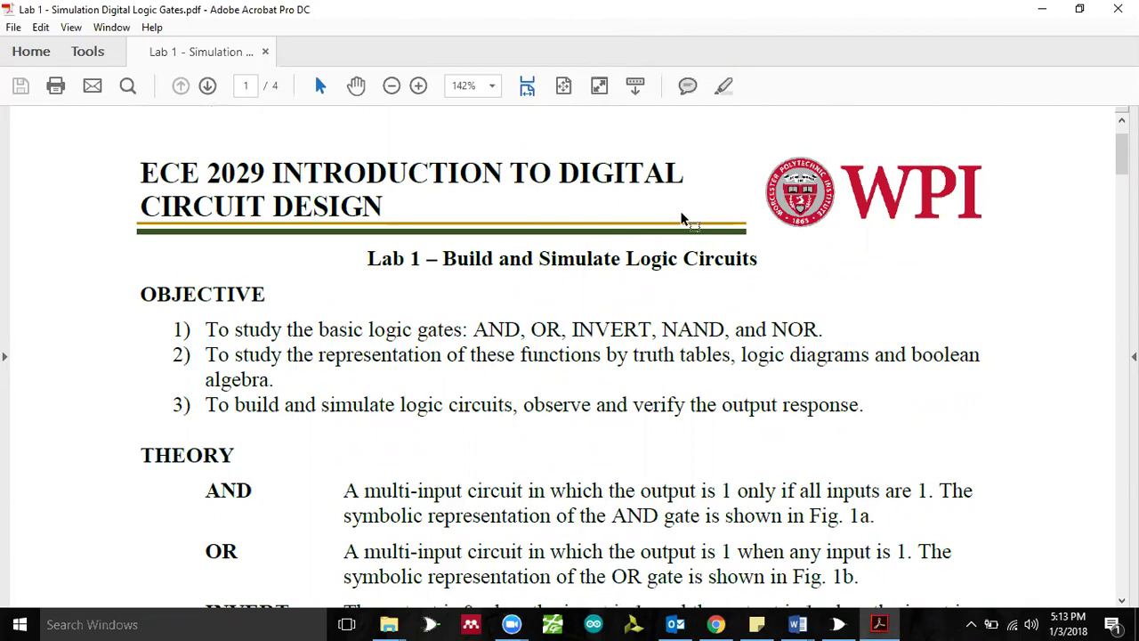
Step: Scroll the lab PDF down to page 4, showing expressions 7–10 and the Fig. 5 circuit
scroll(724, 338, "down", 10)
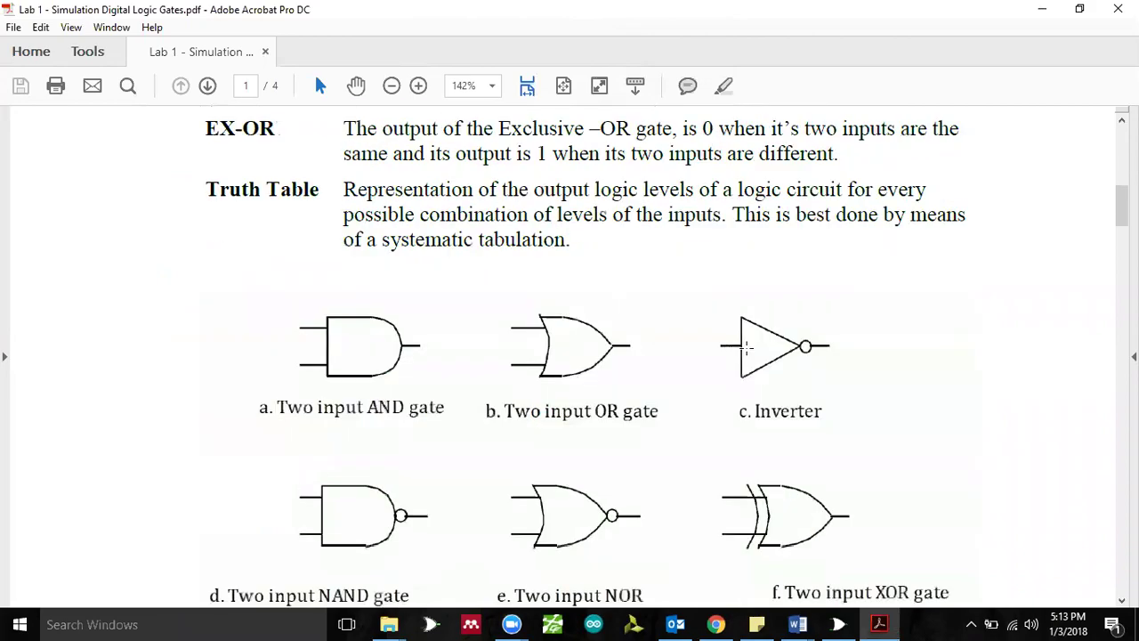
scroll(755, 356, "down", 4)
scroll(991, 305, "down", 8)
scroll(570, 356, "down", 15)
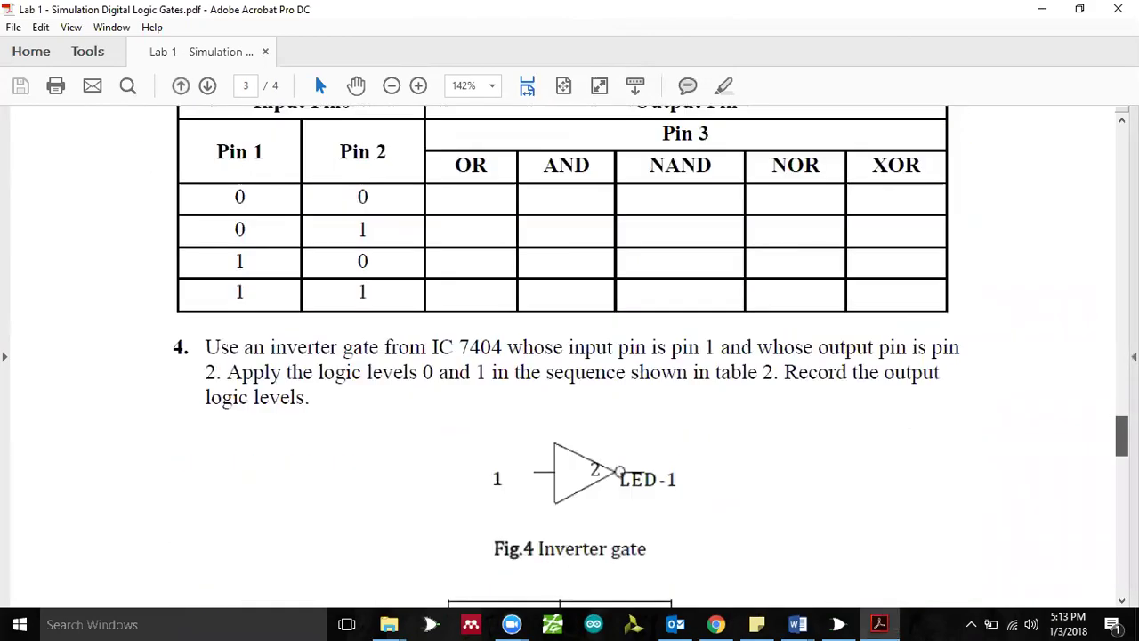
scroll(570, 355, "up", 10)
scroll(569, 356, "down", 12)
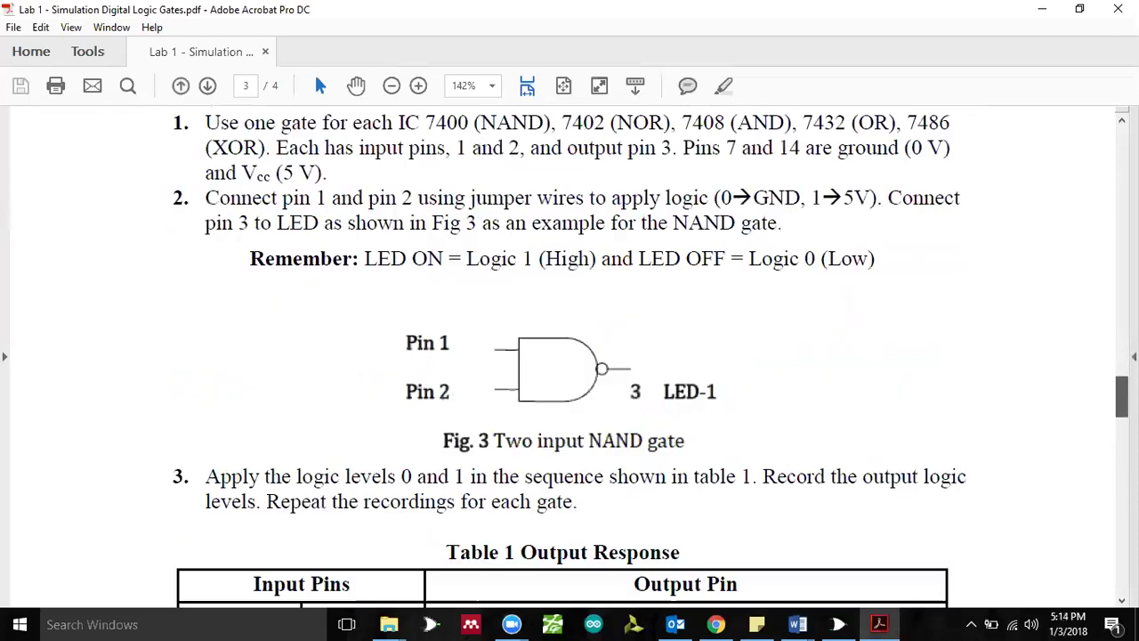
scroll(934, 400, "down", 5)
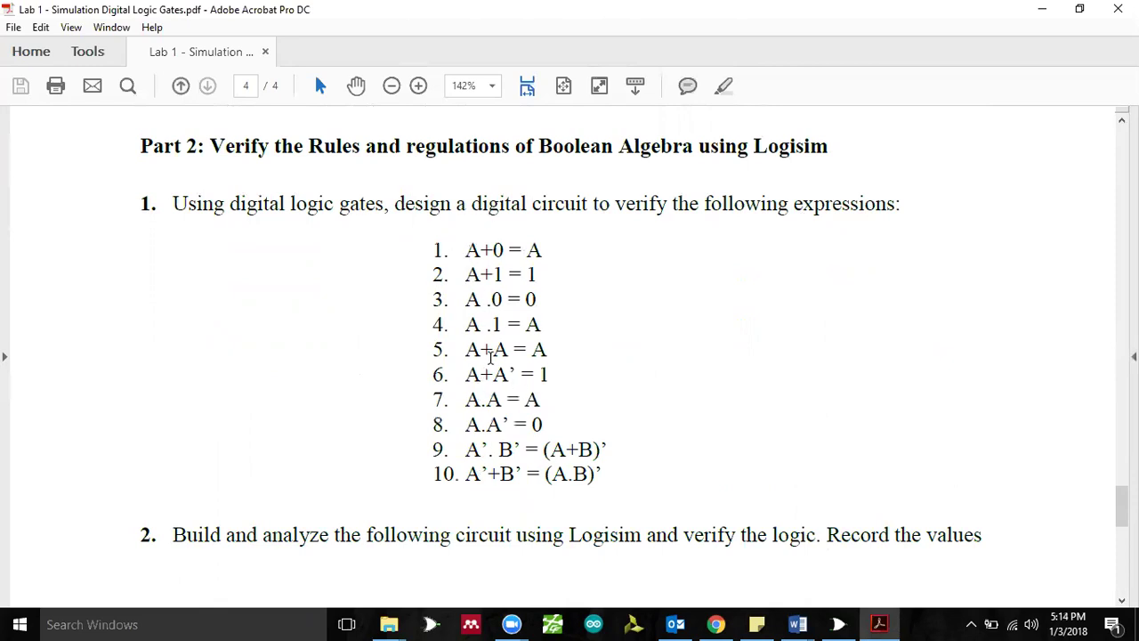
scroll(656, 320, "down", 5)
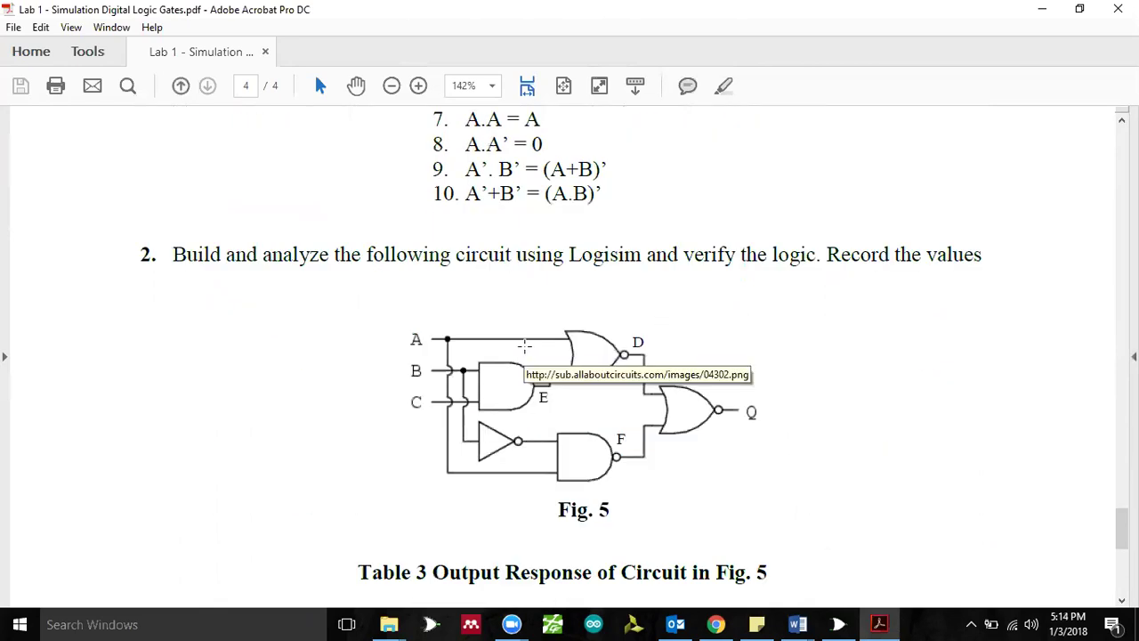
scroll(495, 315, "down", 1)
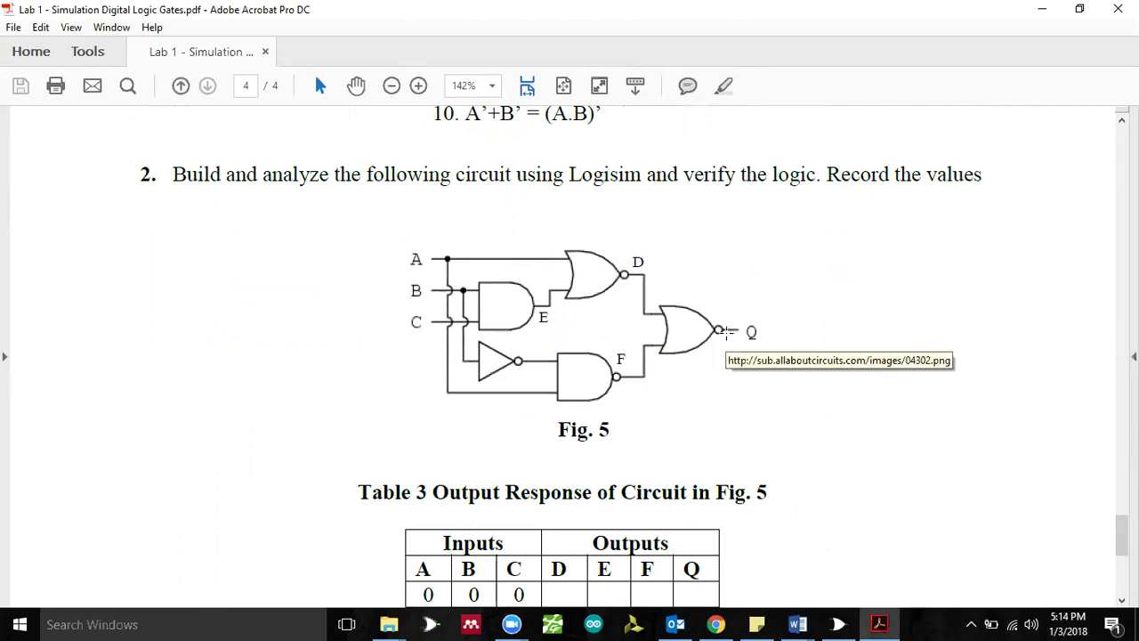
scroll(728, 331, "down", 3)
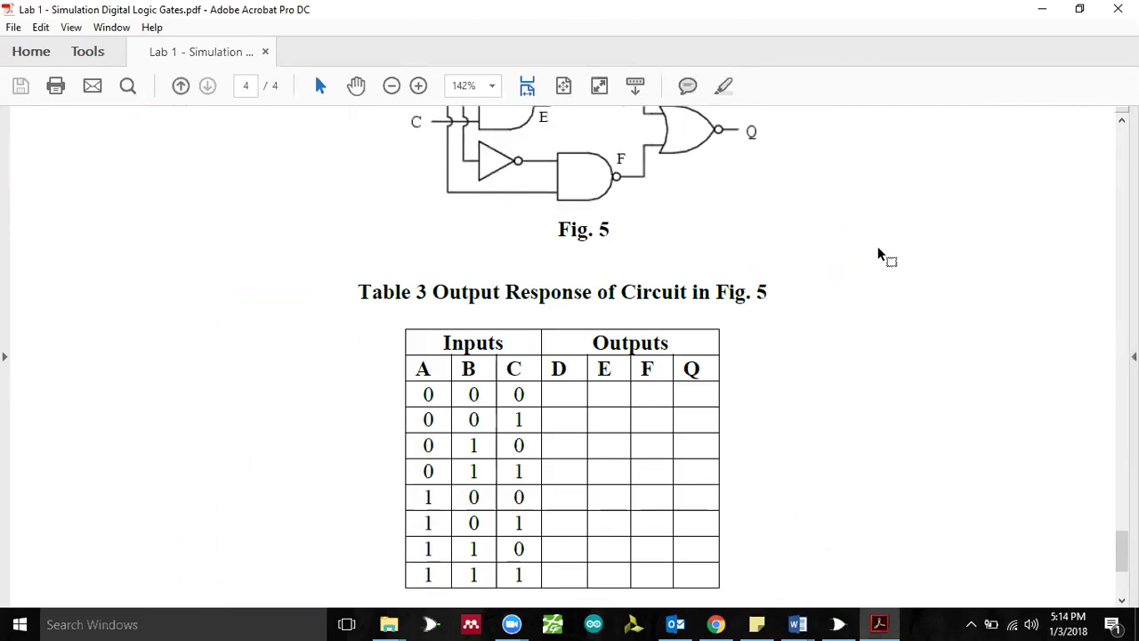
scroll(785, 356, "down", 2)
scroll(787, 358, "up", 5)
scroll(789, 360, "up", 1)
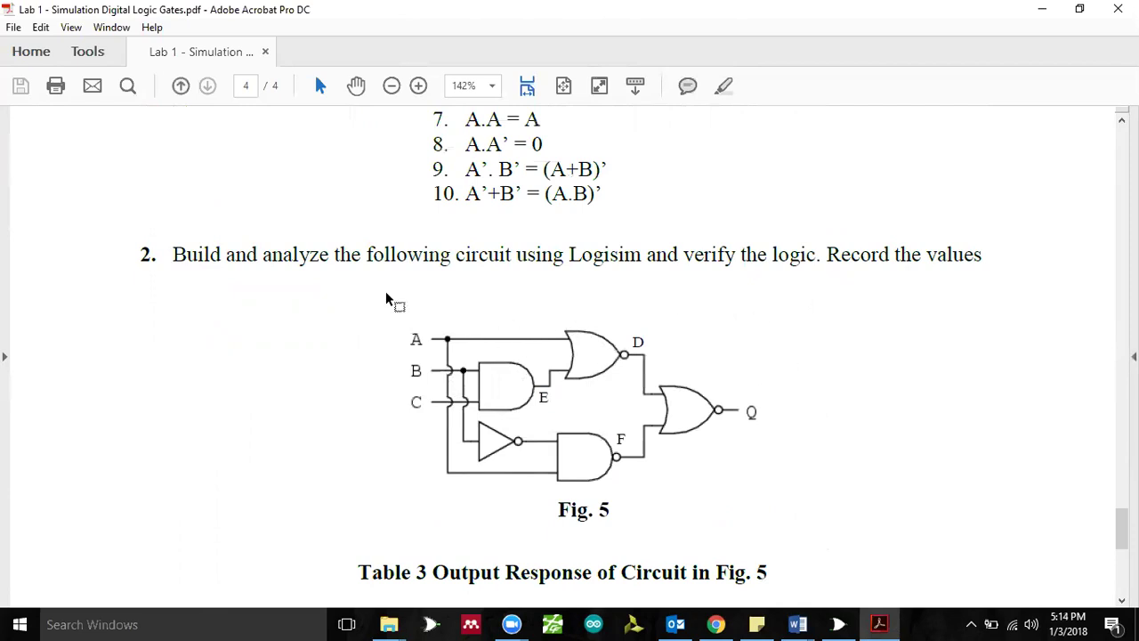
Step: Snapshot-select the Fig. 5 circuit image, then clear the selection and scroll around it
left_click_drag(377, 299, 813, 495)
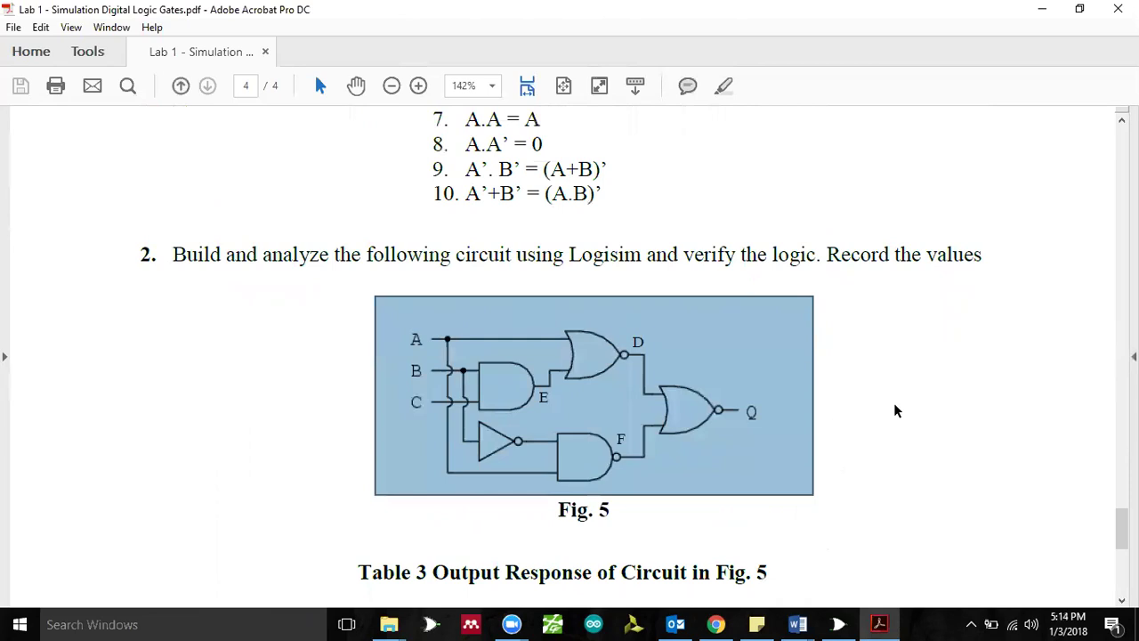
left_click(848, 353)
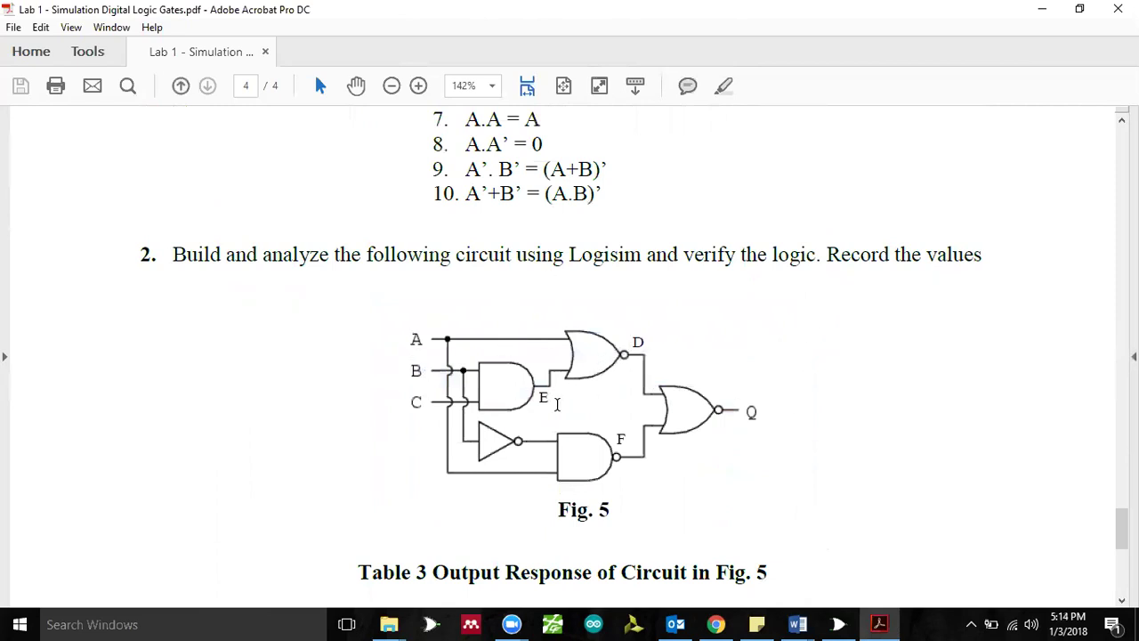
scroll(808, 409, "down", 4)
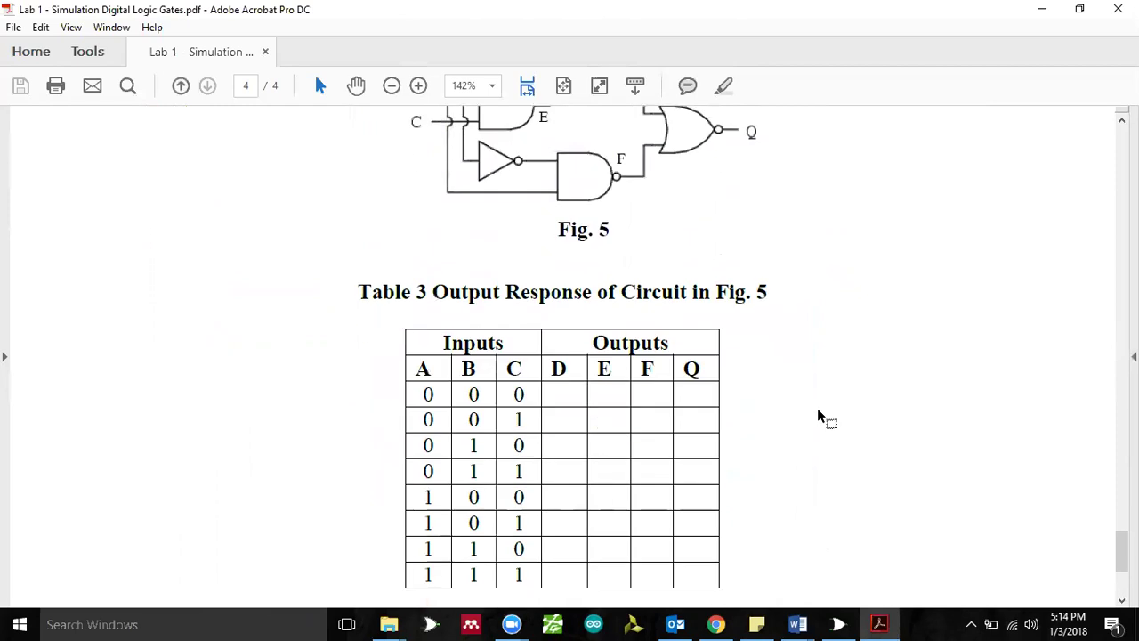
scroll(805, 409, "up", 1)
scroll(795, 407, "down", 2)
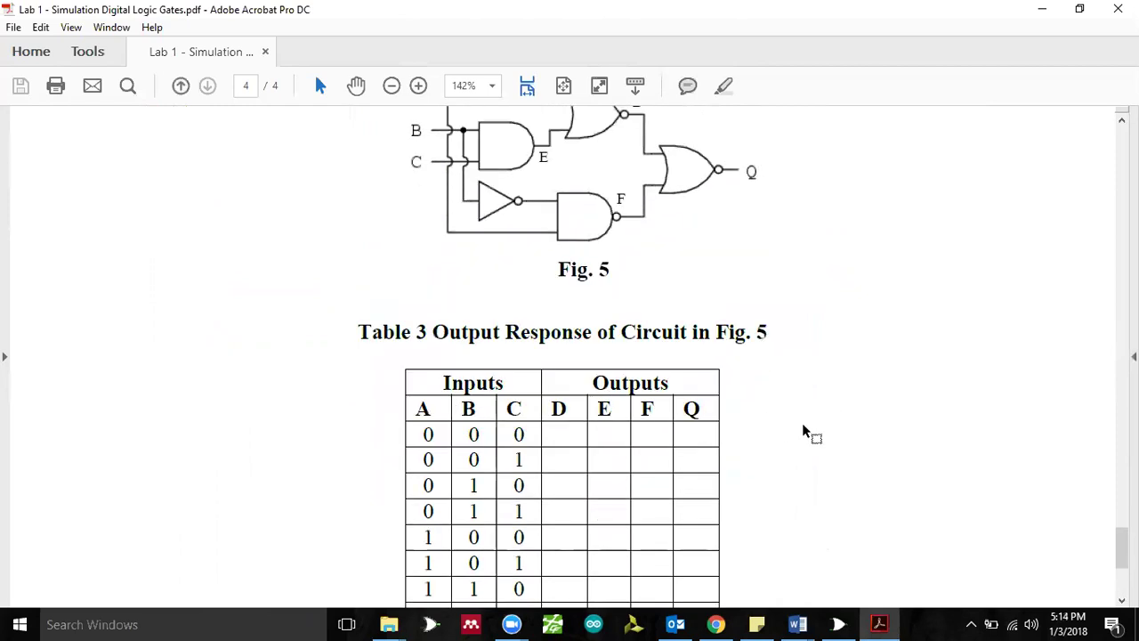
scroll(812, 434, "up", 1)
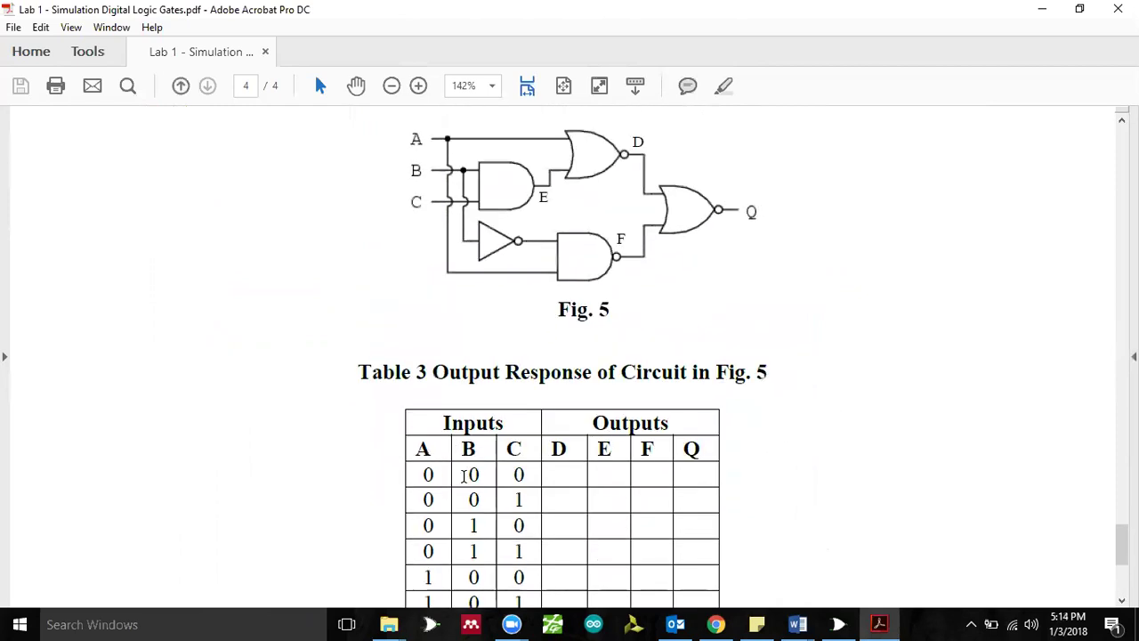
Step: Review the Table 3 truth table, then switch to Logisim's blank untitled circuit
scroll(473, 459, "down", 1)
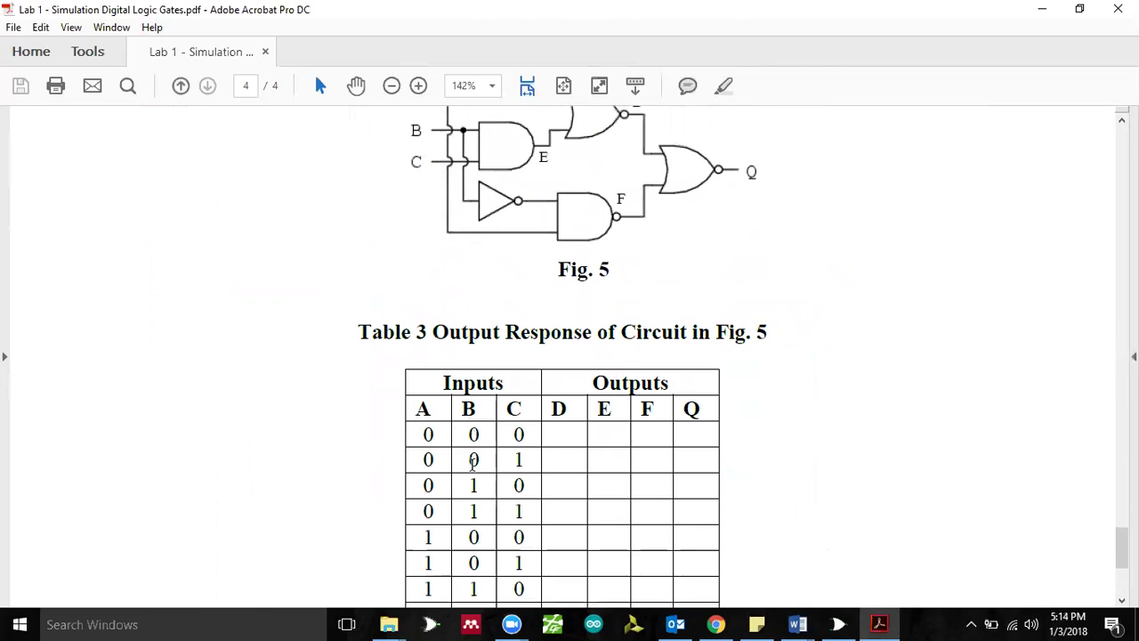
scroll(443, 409, "down", 2)
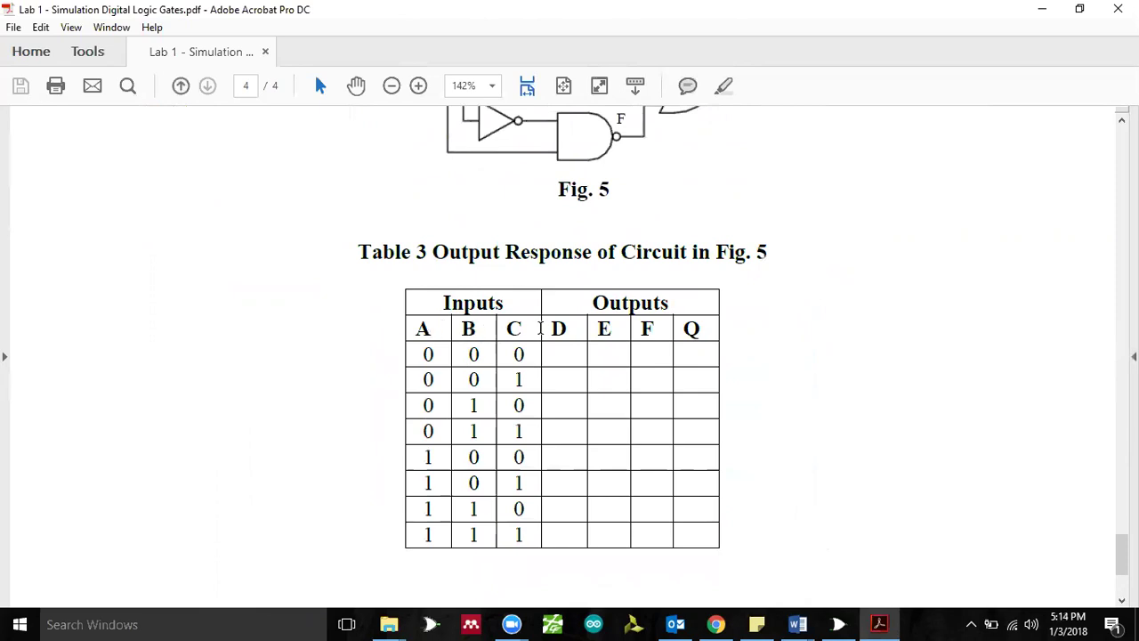
scroll(541, 331, "down", 1)
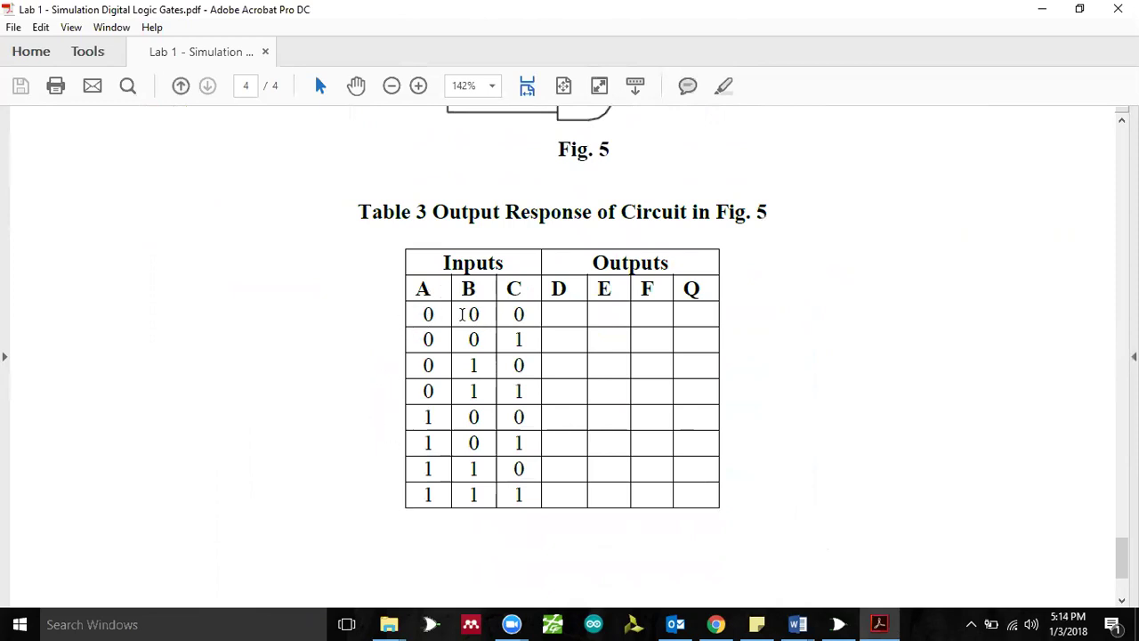
scroll(485, 317, "up", 5)
scroll(498, 328, "up", 2)
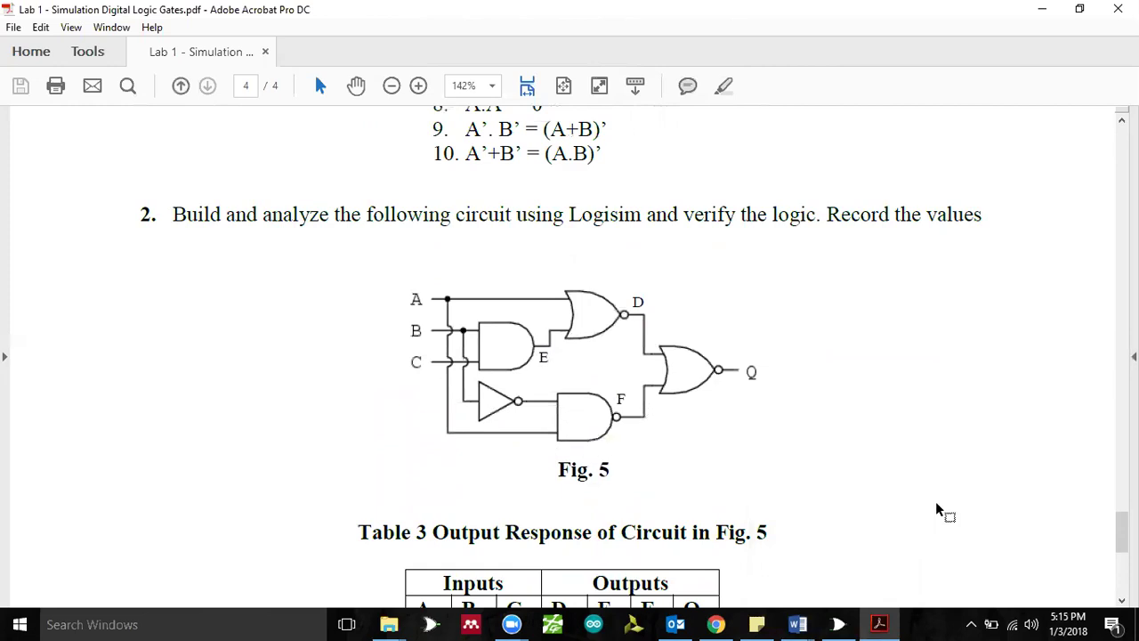
left_click(838, 624)
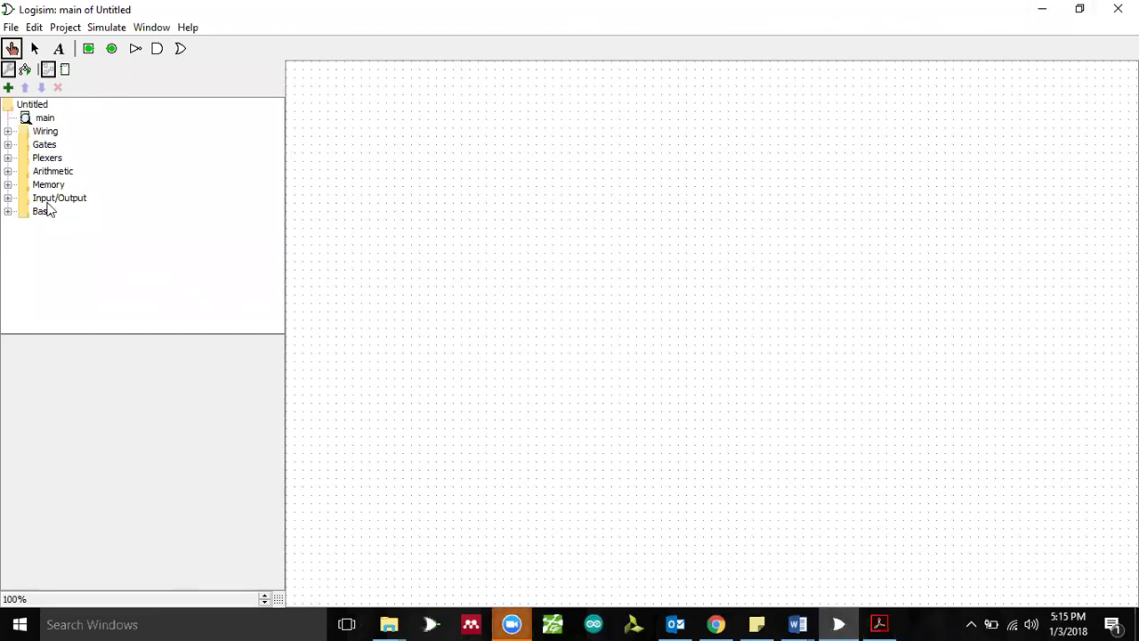
Step: From the Gates category, place a NOT gate with an AND gate below it
left_click(7, 145)
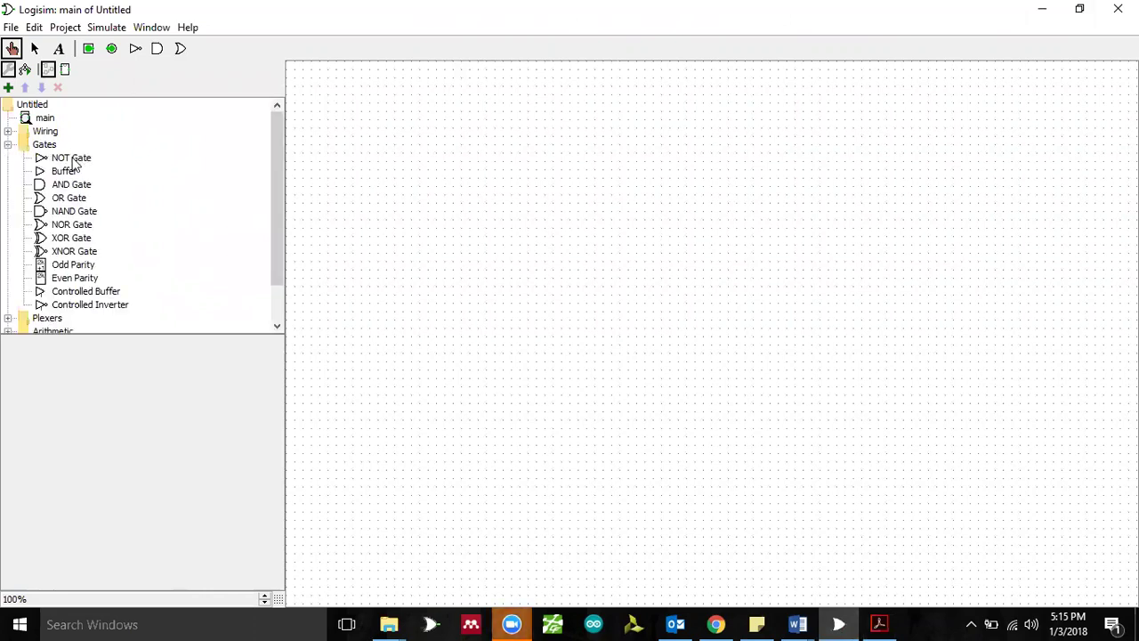
left_click(71, 158)
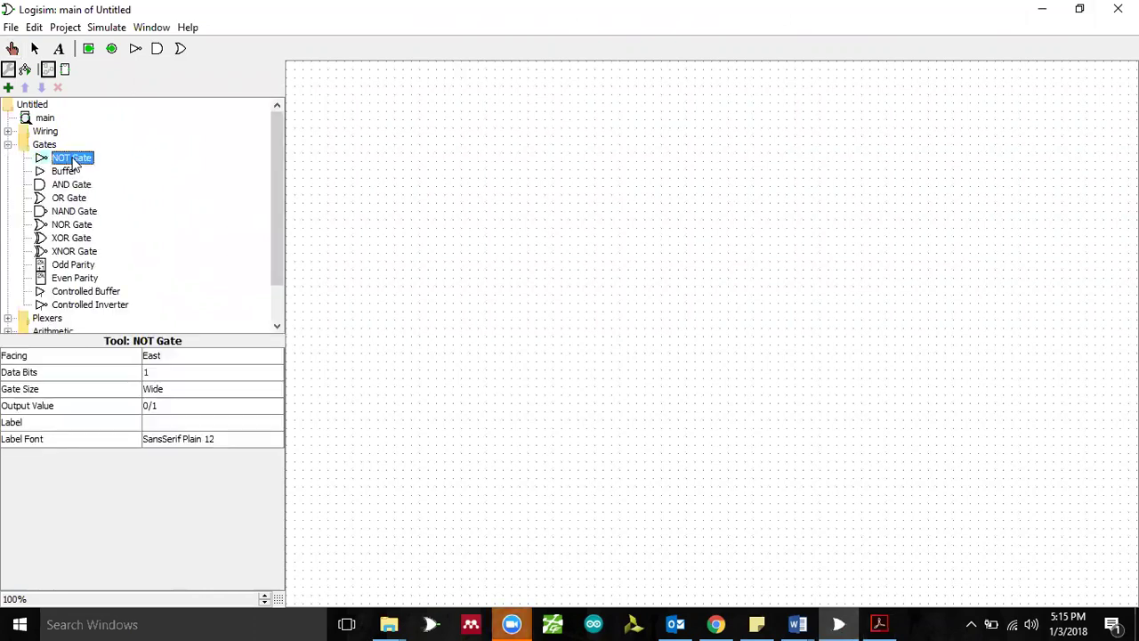
left_click(574, 161)
left_click(71, 184)
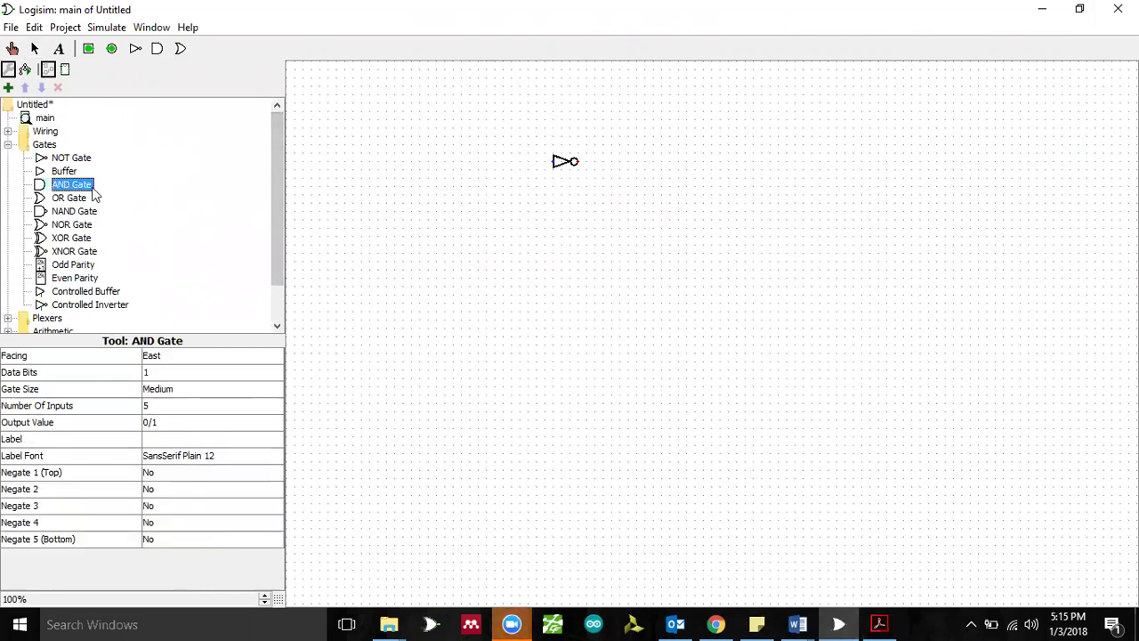
left_click(553, 214)
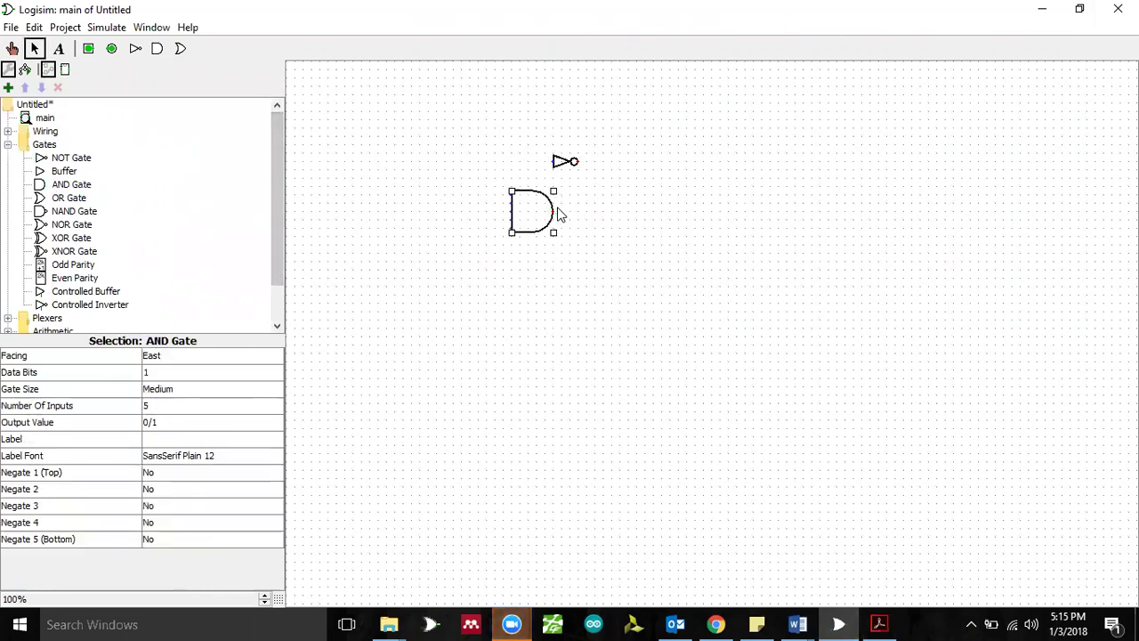
Step: Place two NOR gates, one right of the AND gate and one below it
left_click(72, 226)
left_click(632, 220)
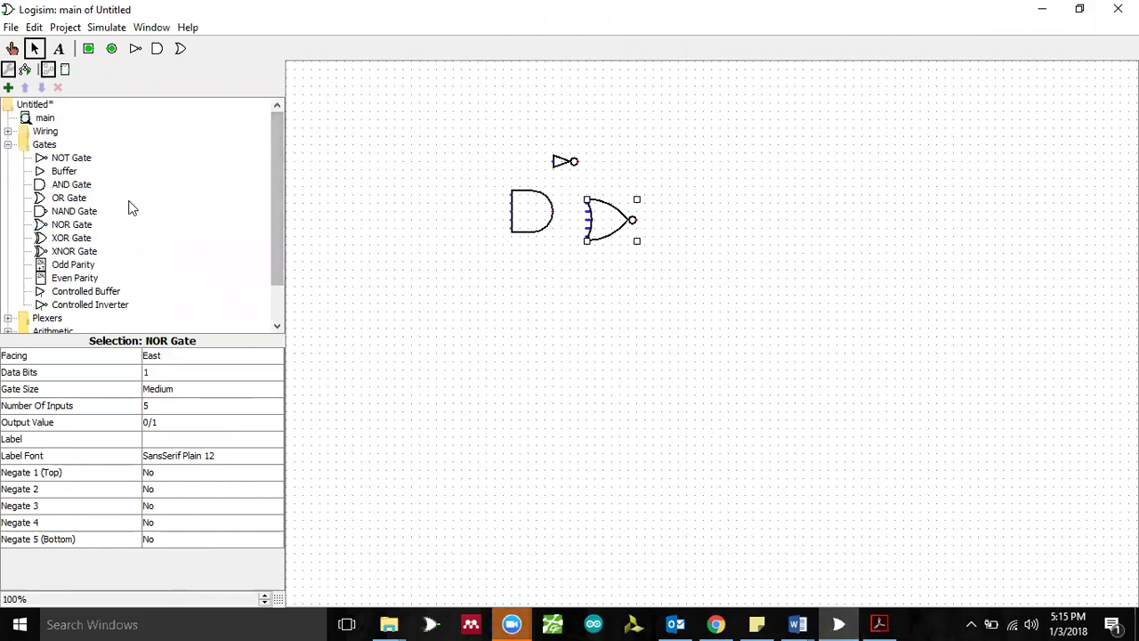
left_click(72, 224)
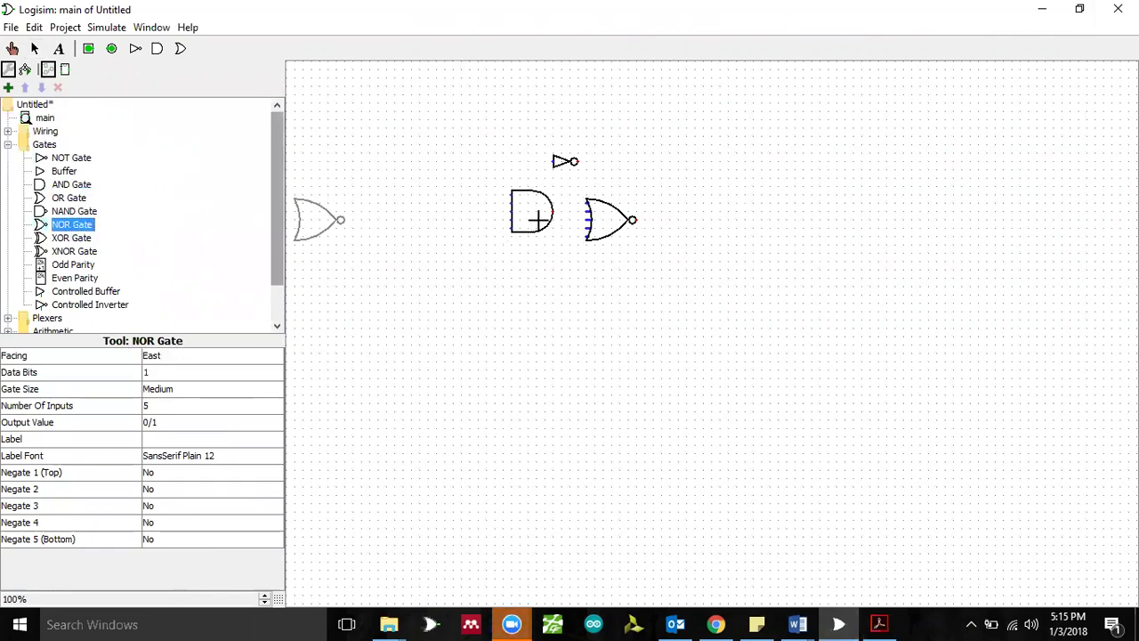
left_click(634, 287)
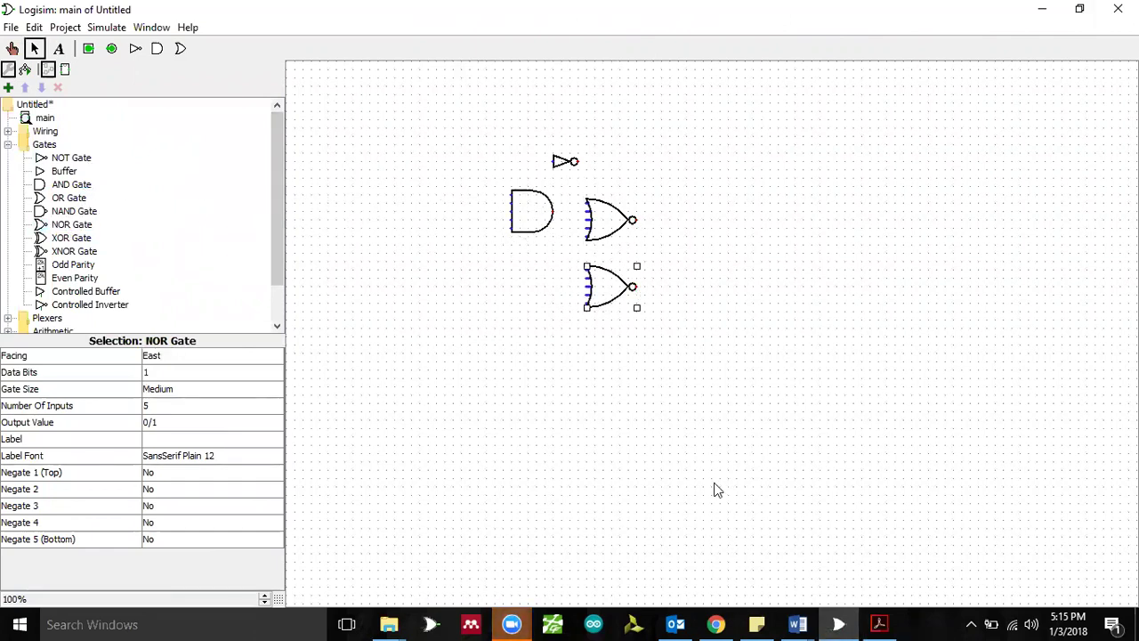
Step: After checking Fig. 5, place a NAND gate below the AND gate and select the AND gate
left_click(879, 623)
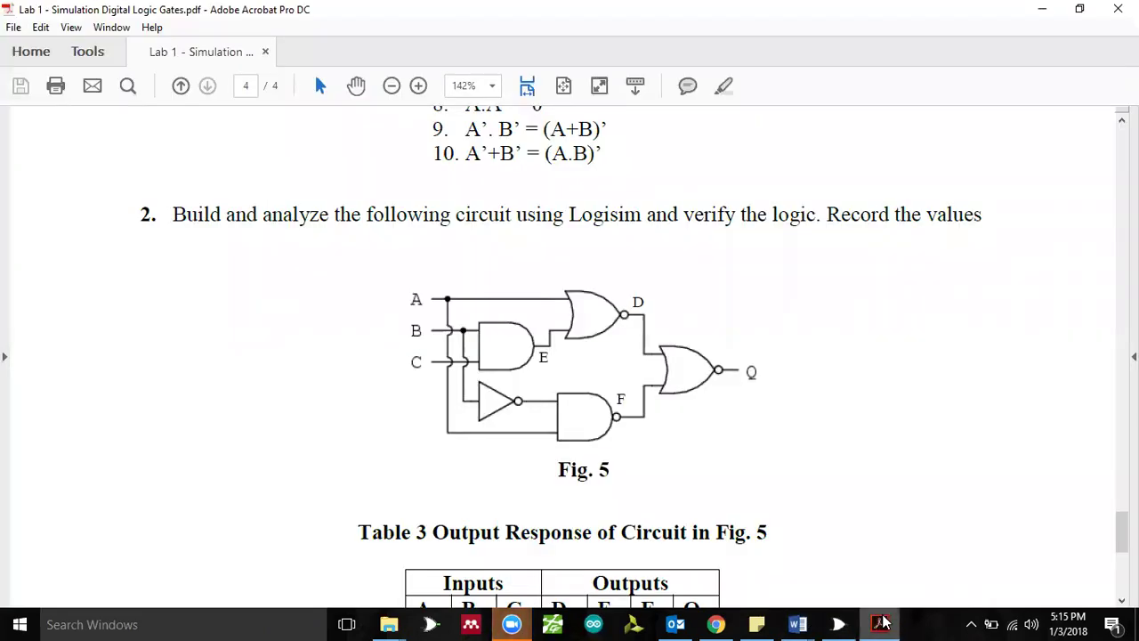
left_click(881, 622)
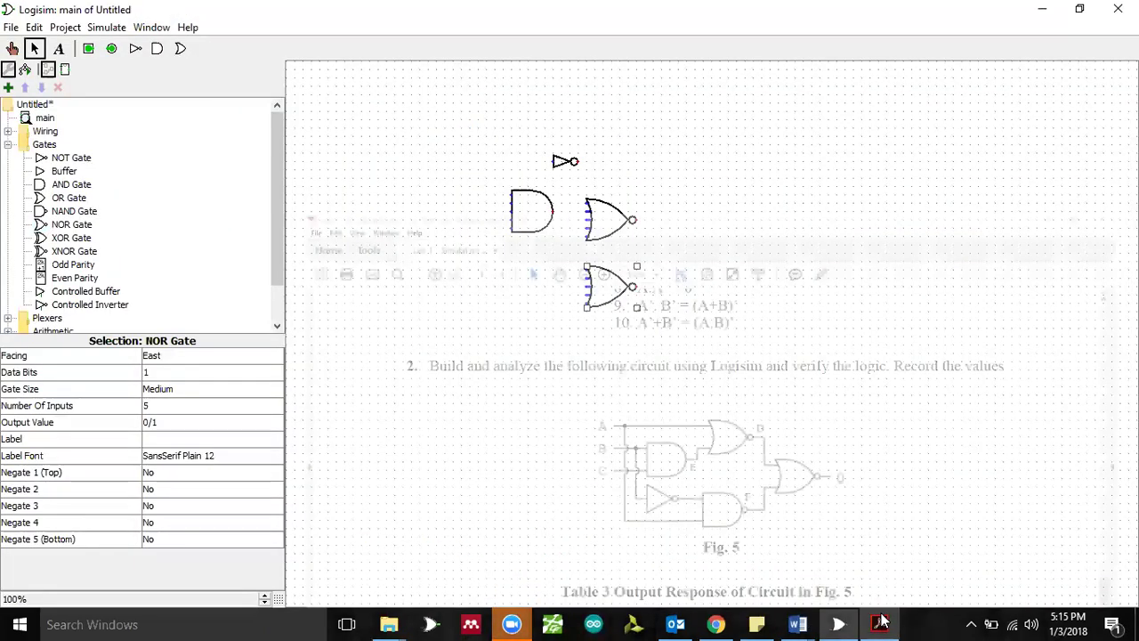
left_click(62, 211)
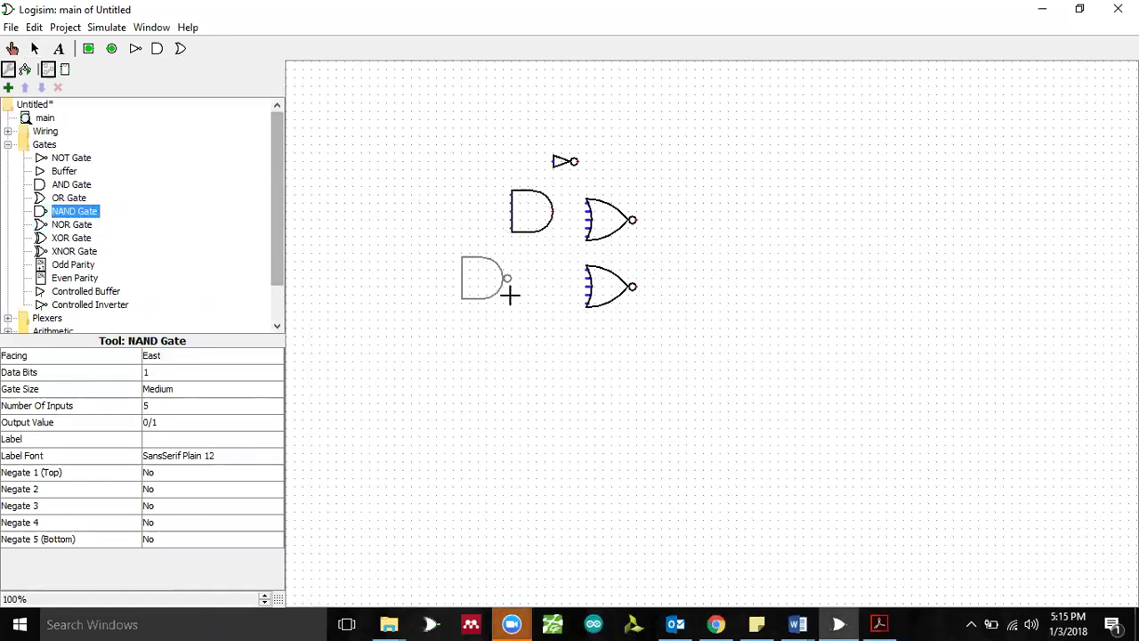
left_click(540, 303)
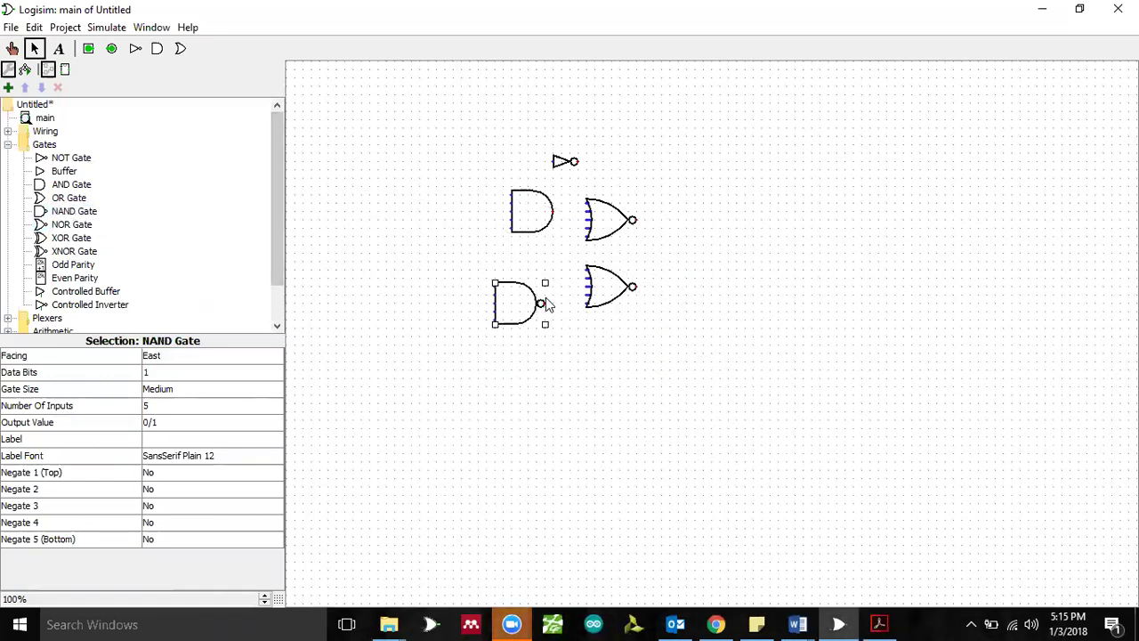
left_click(527, 214)
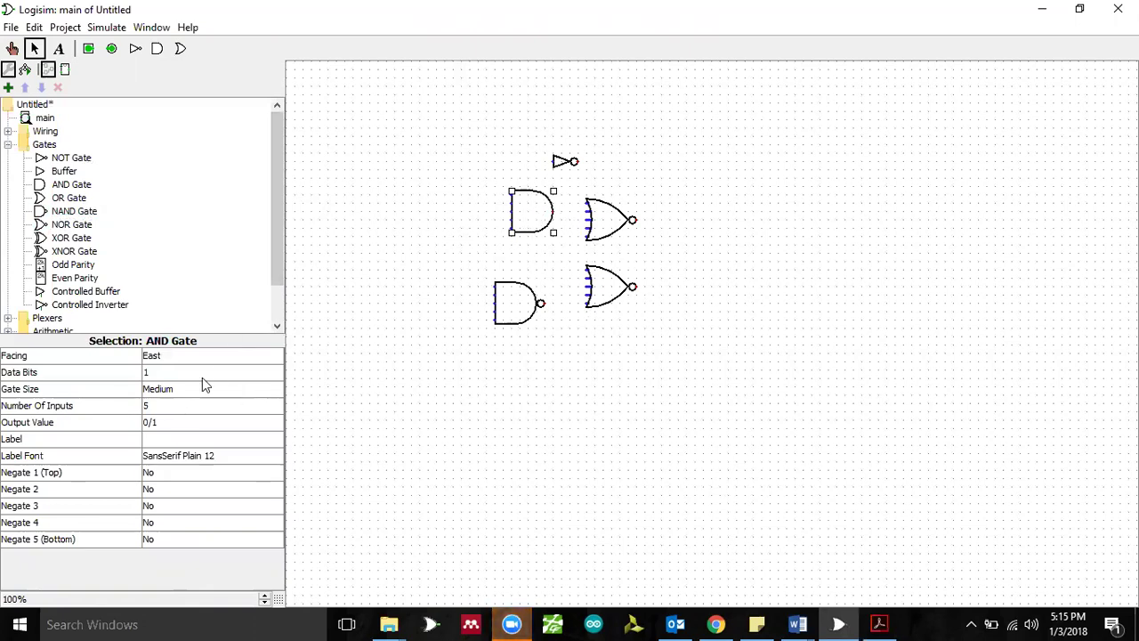
Step: Set the AND gate and the upper NOR gate to 2 inputs each
left_click(165, 405)
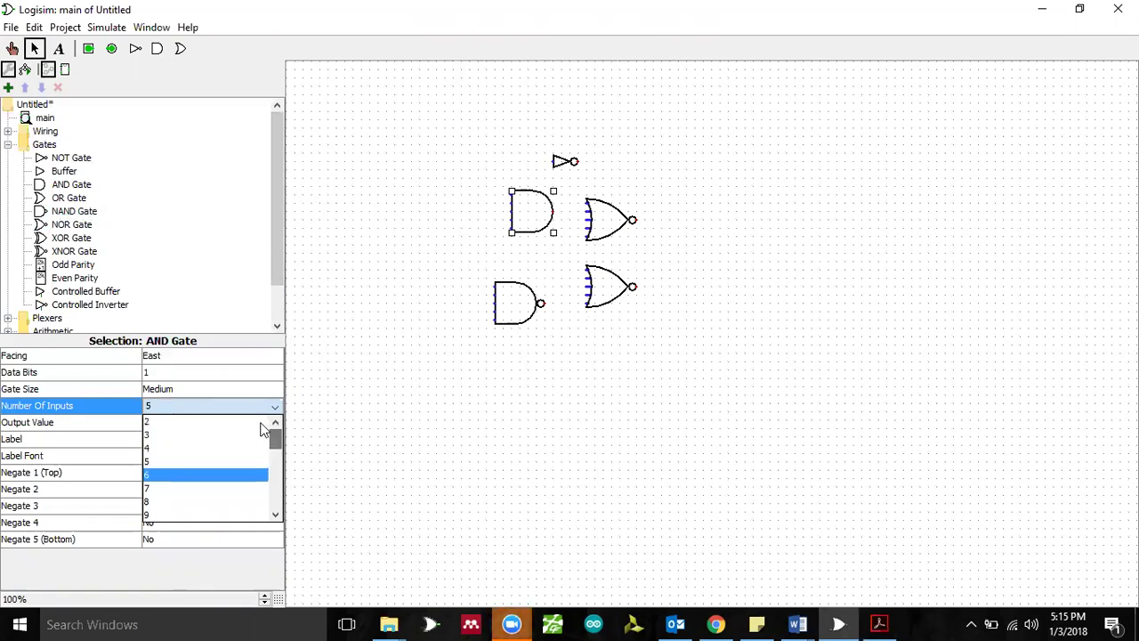
left_click(178, 423)
left_click(605, 227)
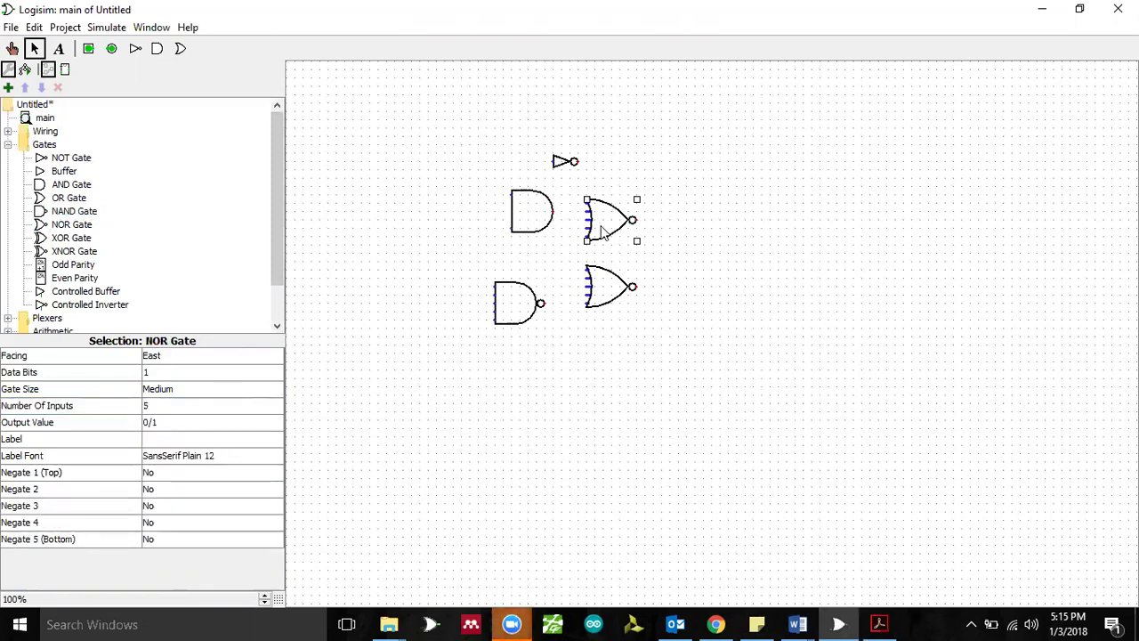
left_click(165, 412)
left_click(257, 444)
left_click(206, 410)
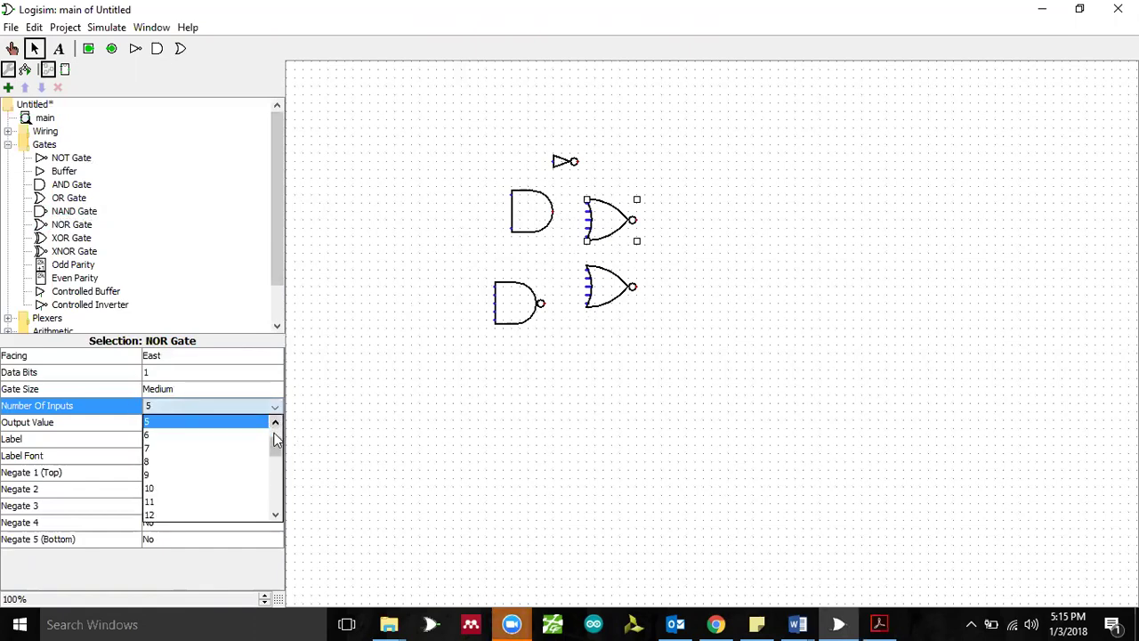
left_click(160, 422)
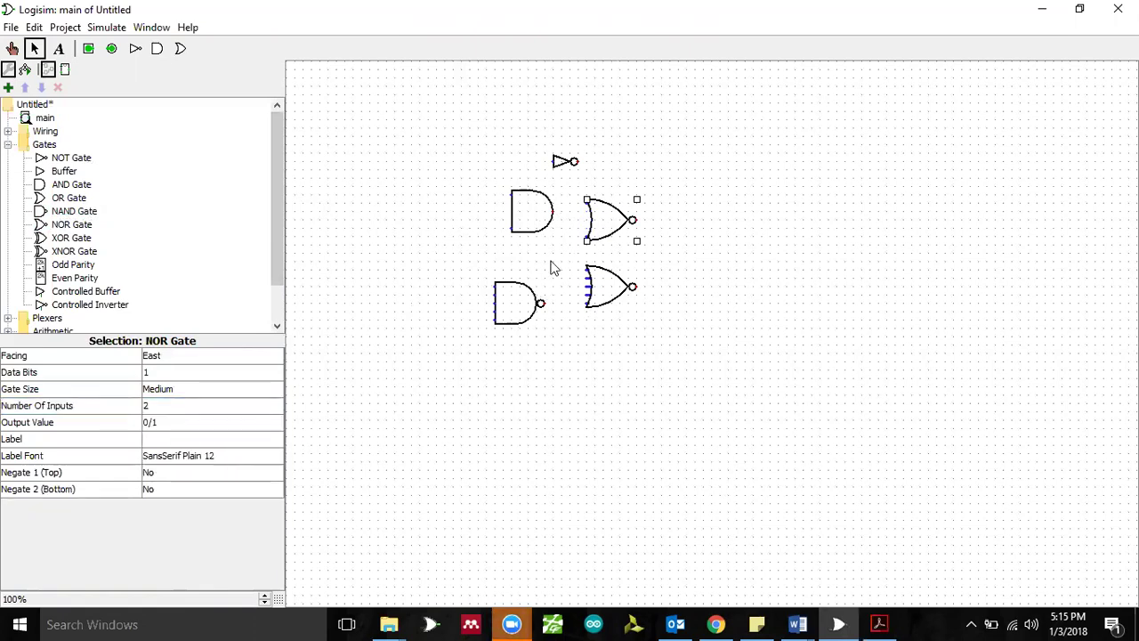
Step: Set the lower NOR gate and the NAND gate to 2 inputs each
left_click(595, 299)
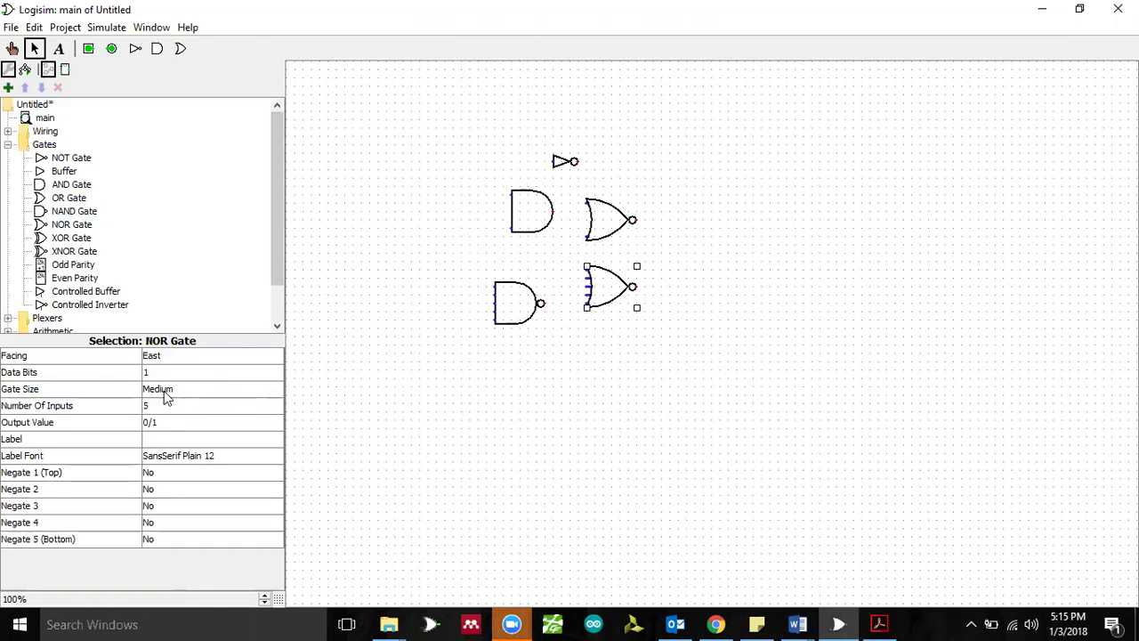
left_click(163, 406)
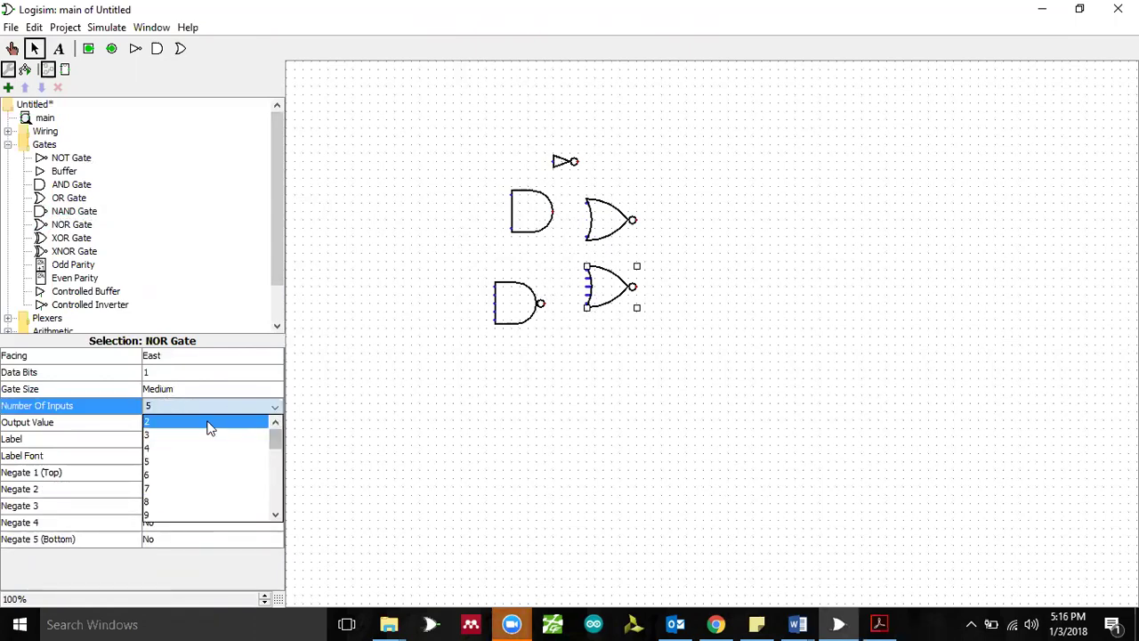
left_click(207, 424)
left_click(526, 306)
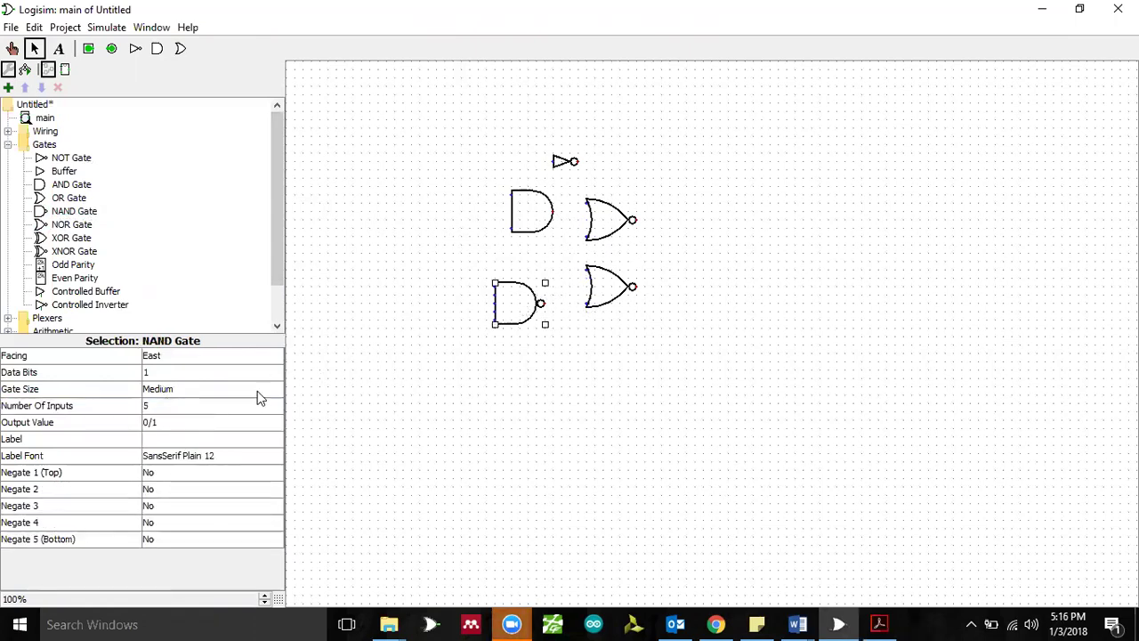
left_click(176, 406)
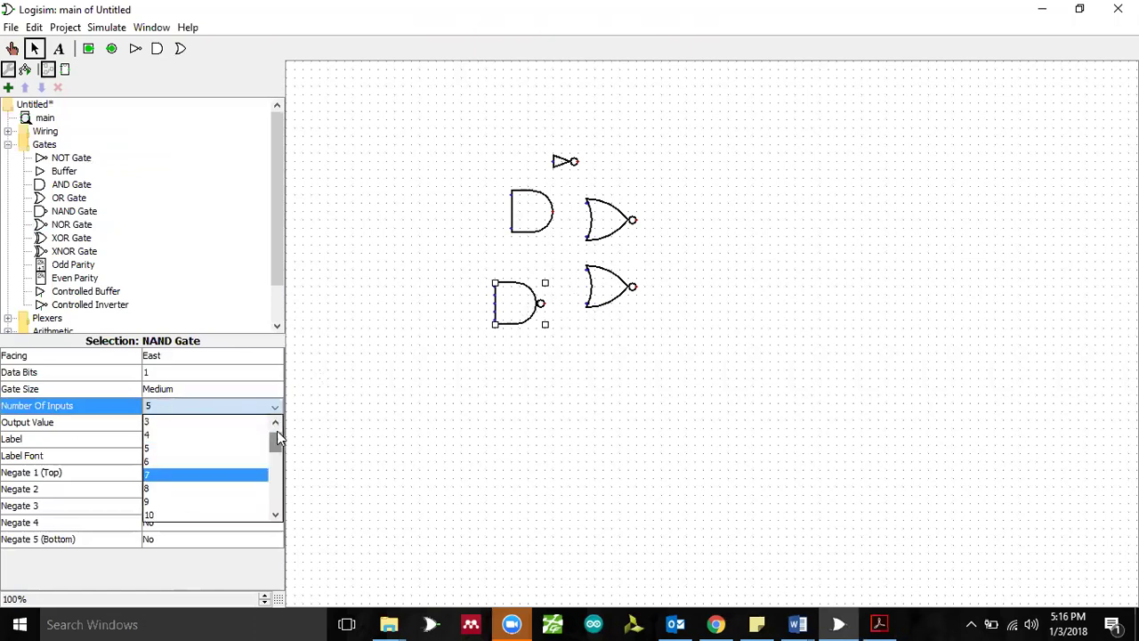
left_click(203, 422)
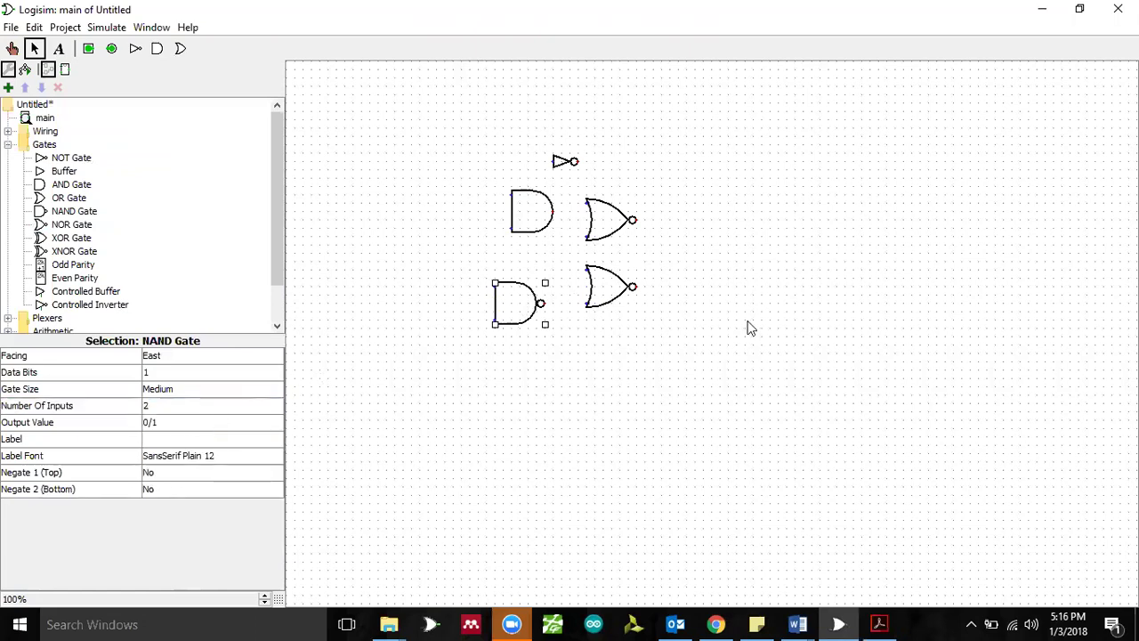
Step: Place two input pins, one above the other, left of the gates
left_click(88, 48)
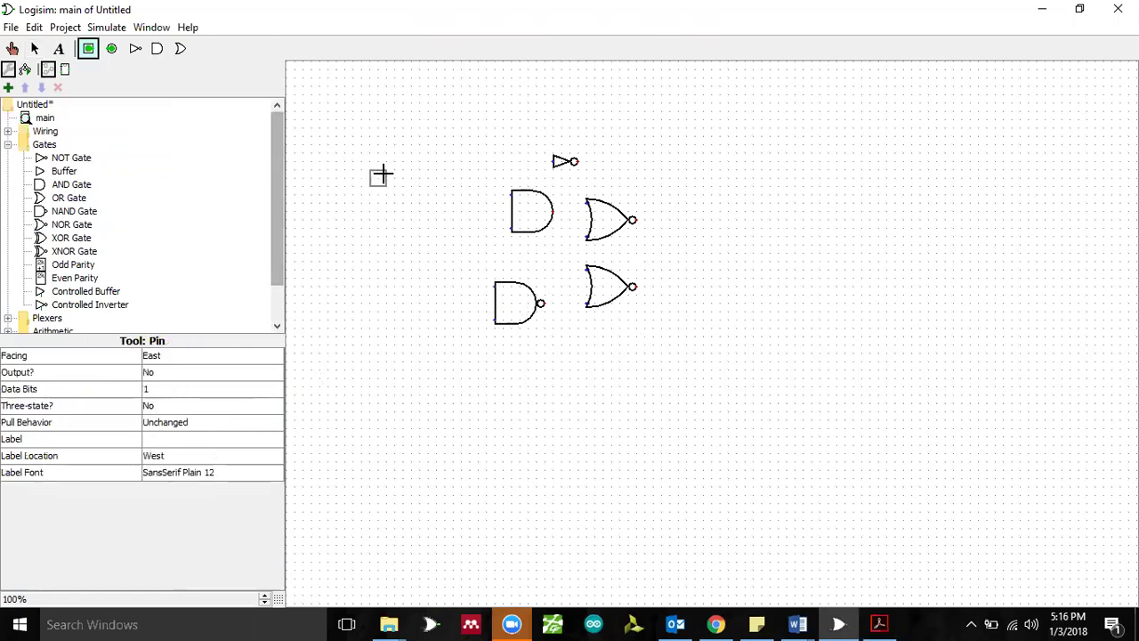
left_click(372, 171)
left_click(89, 49)
left_click(366, 221)
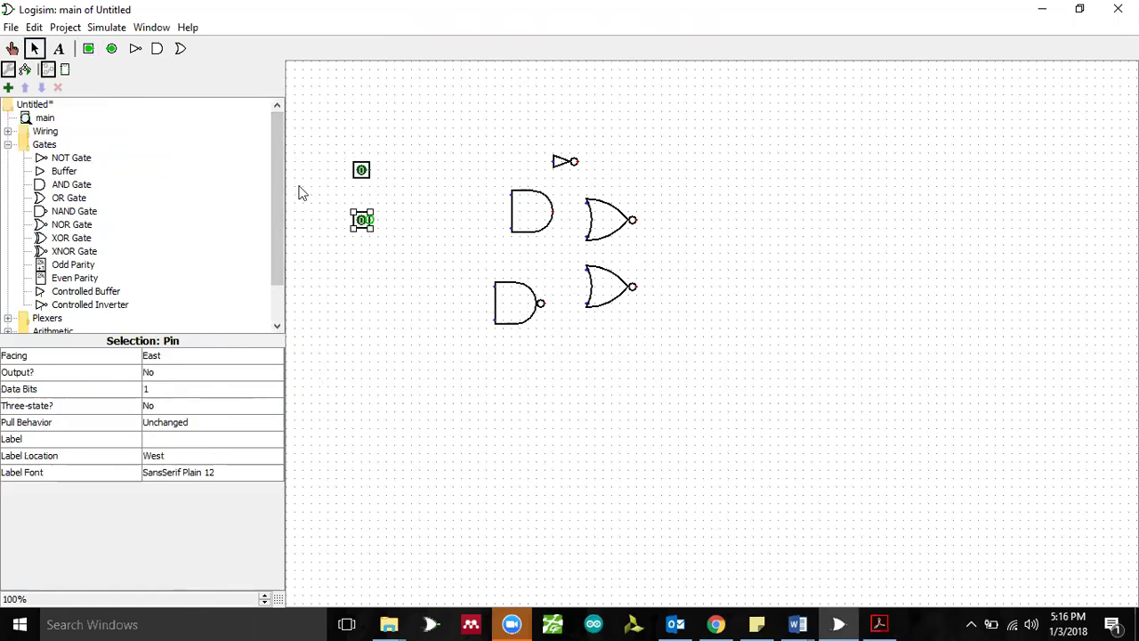
Step: Place a third input pin and add a label 'A' in SansSerif Bold 20
left_click(88, 48)
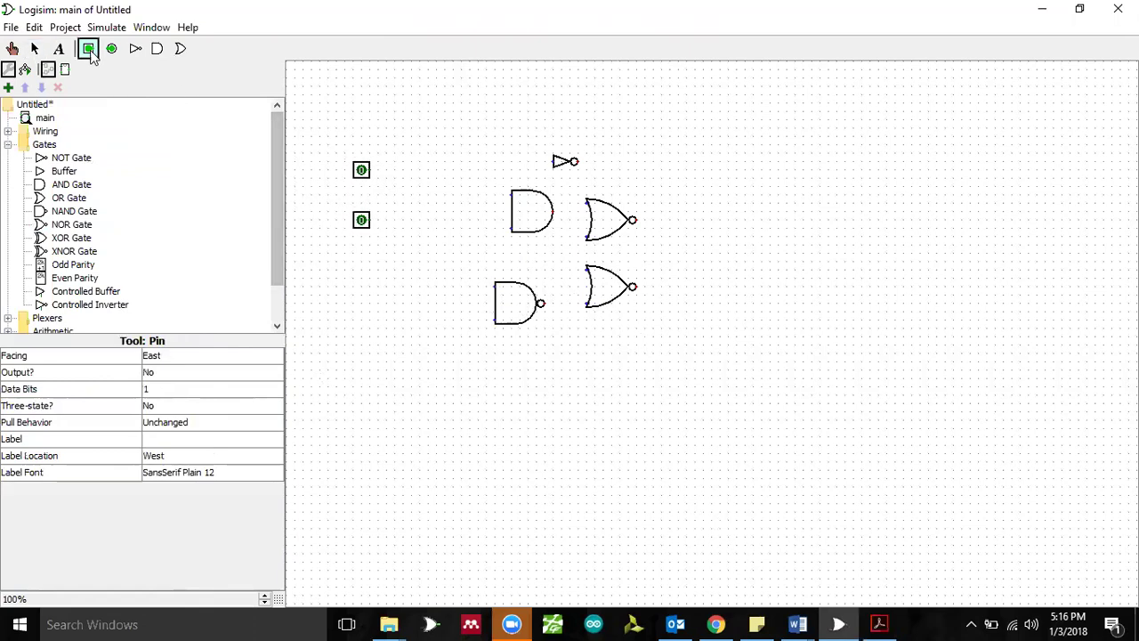
left_click(366, 278)
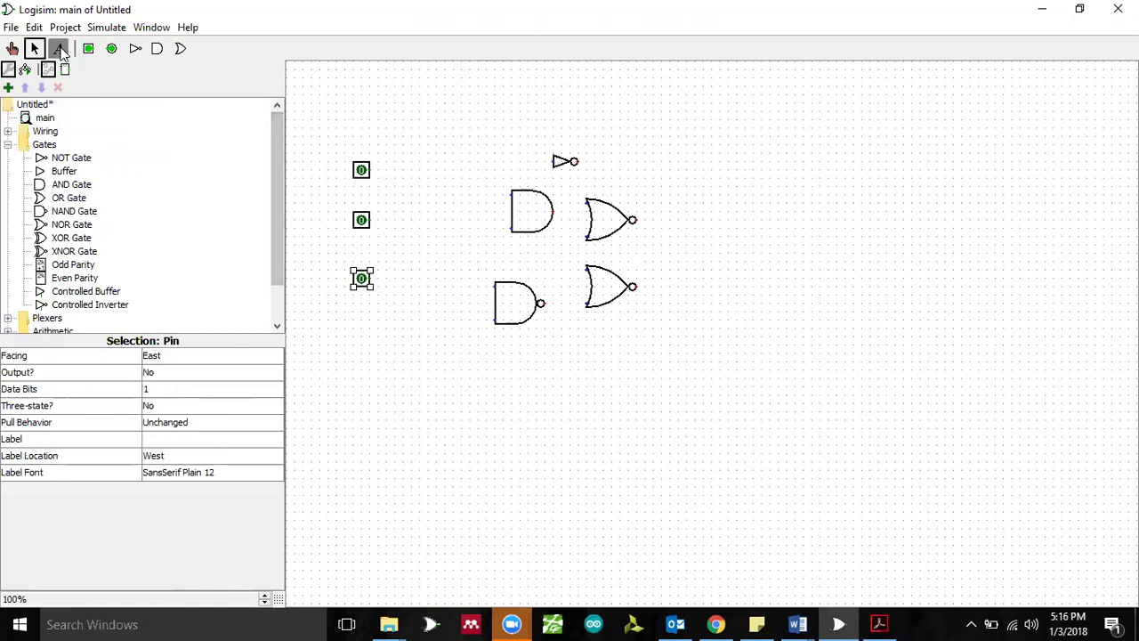
left_click(59, 49)
left_click(319, 168)
type("A")
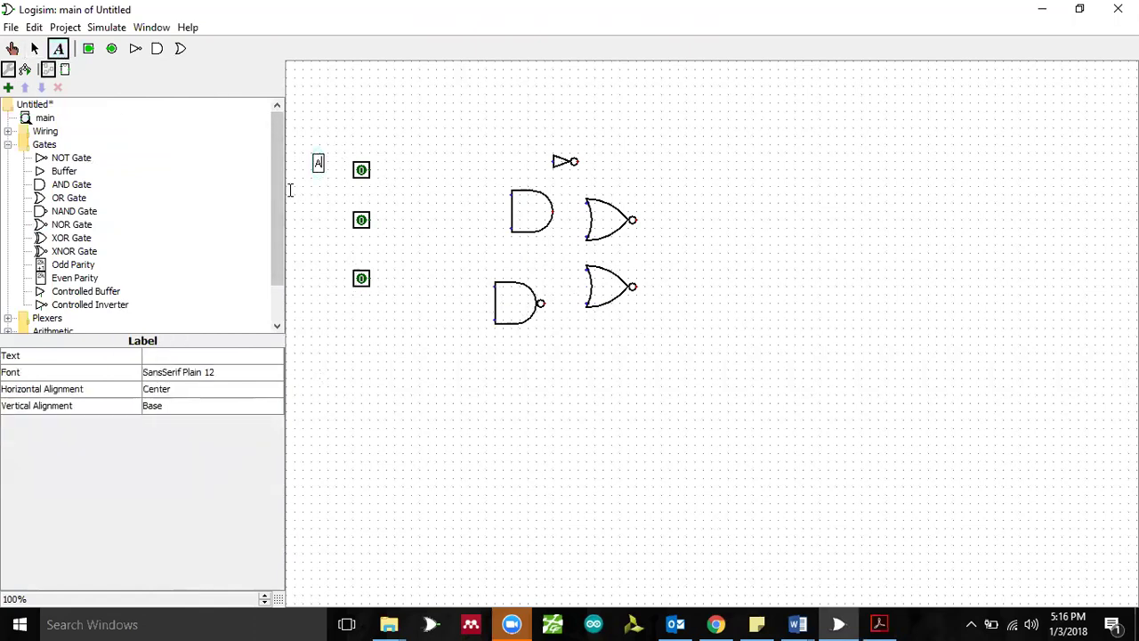
left_click(195, 374)
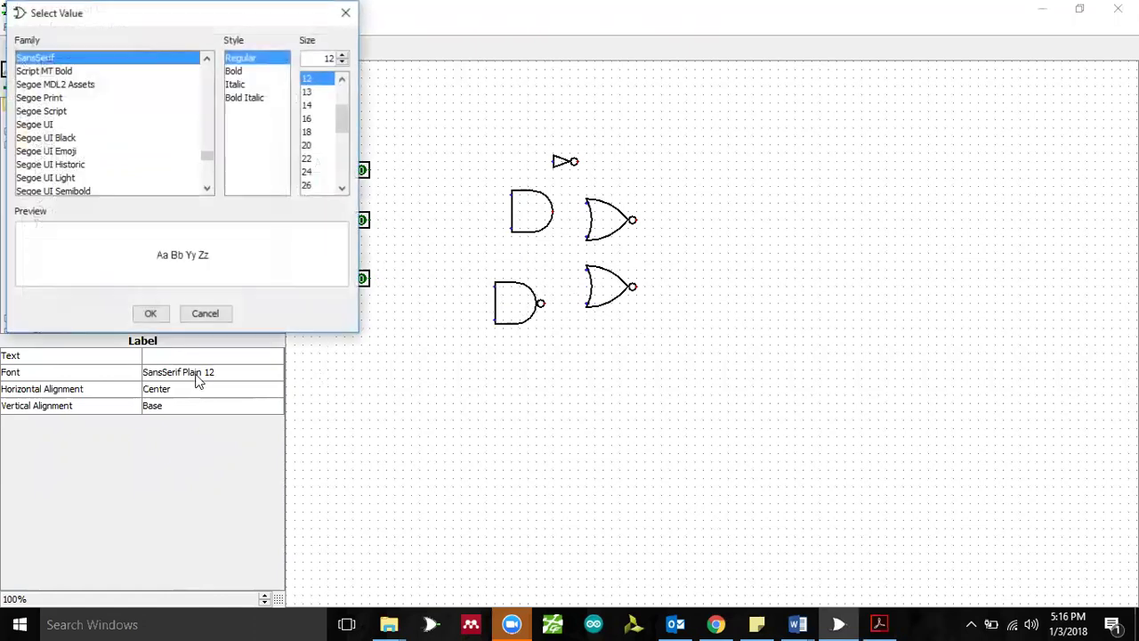
left_click(308, 145)
left_click(236, 72)
left_click(152, 313)
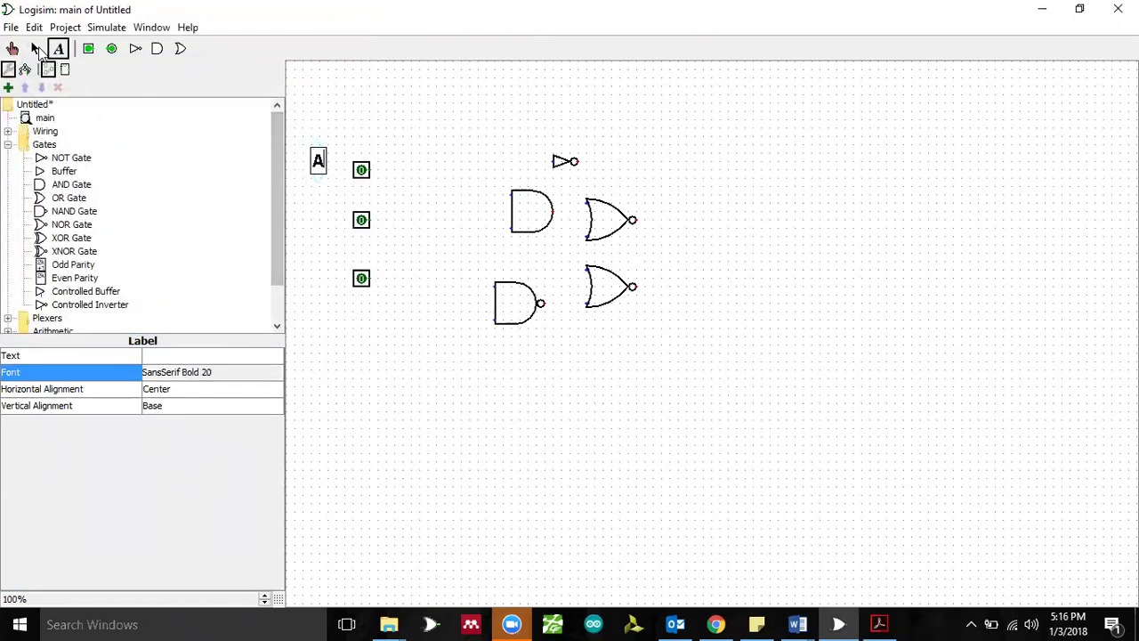
Step: Position label A beside the top pin and copy it beside the second pin as 'B'
left_click(35, 48)
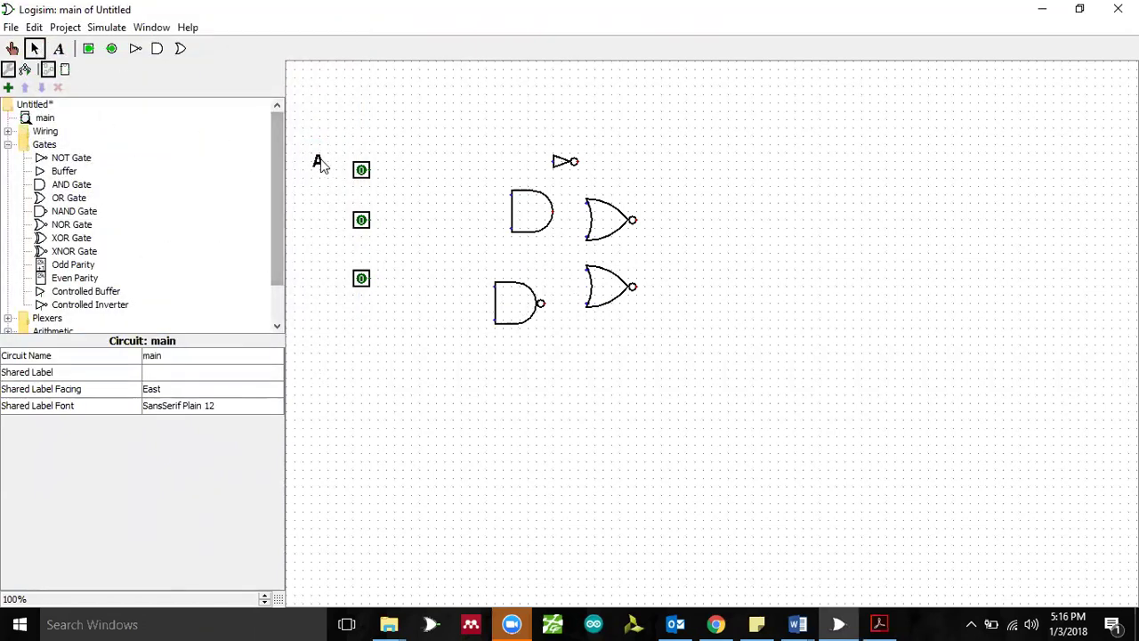
left_click_drag(315, 160, 340, 169)
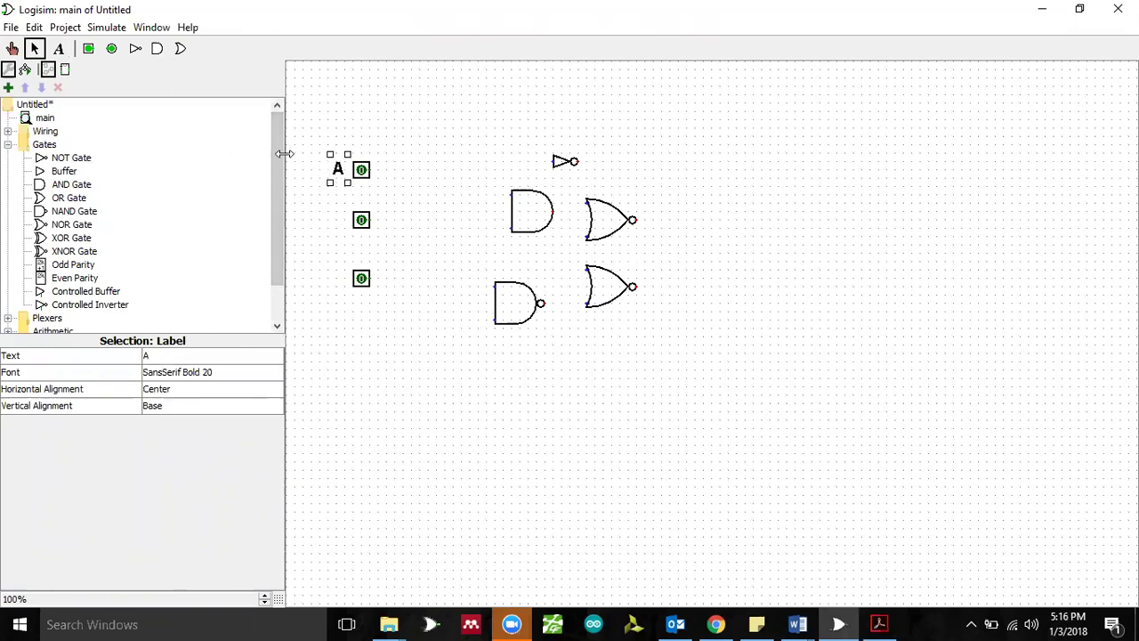
left_click_drag(338, 168, 339, 217)
left_click_drag(344, 177, 340, 224)
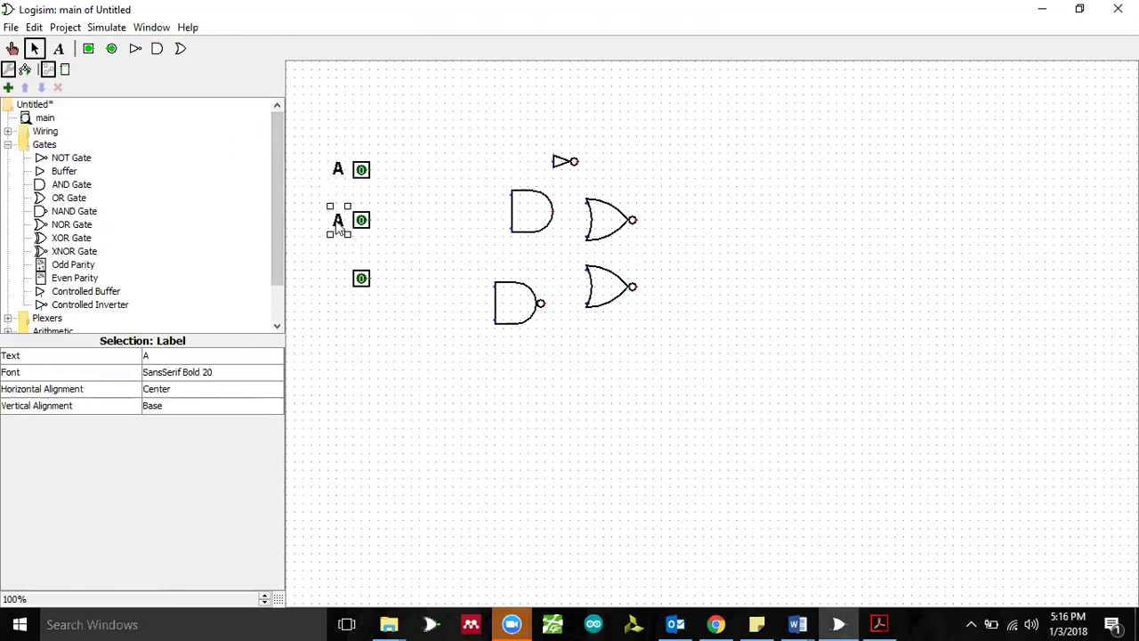
left_click(159, 357)
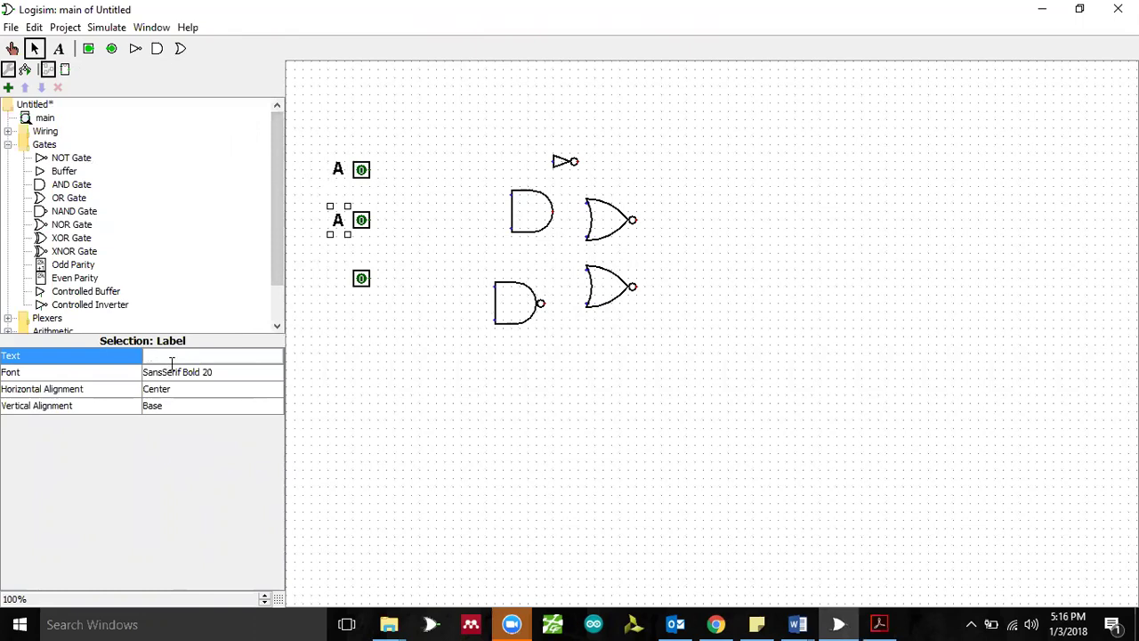
type("B")
key("Return")
left_click(344, 279)
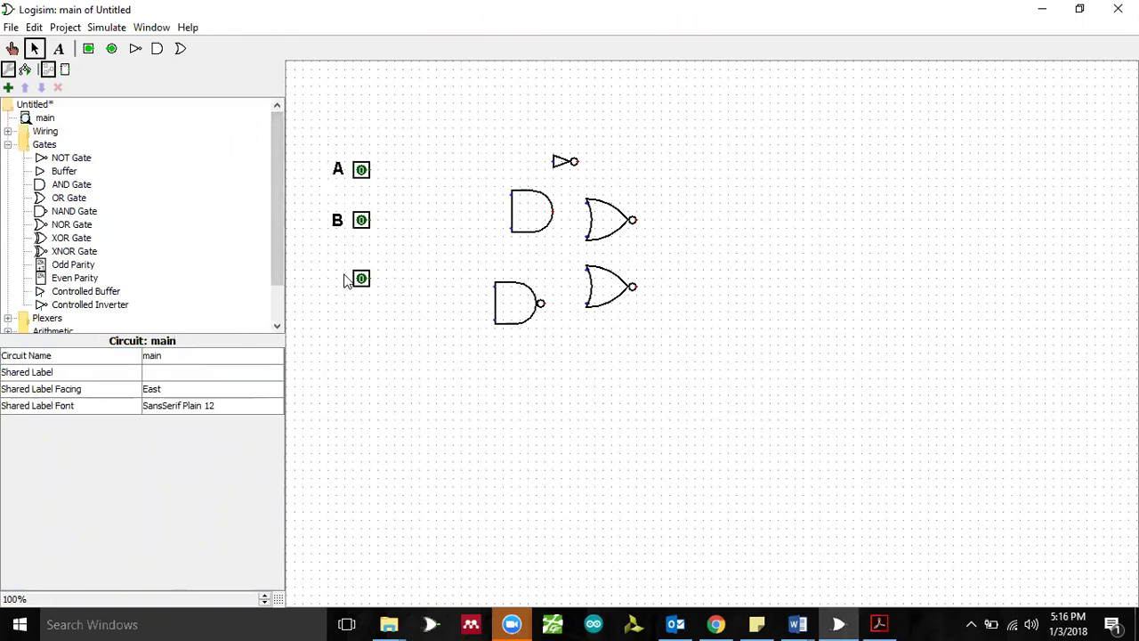
Step: Paste another copy of the label beside the third pin and change it to 'C'
key("ctrl+v")
left_click_drag(339, 198, 344, 194)
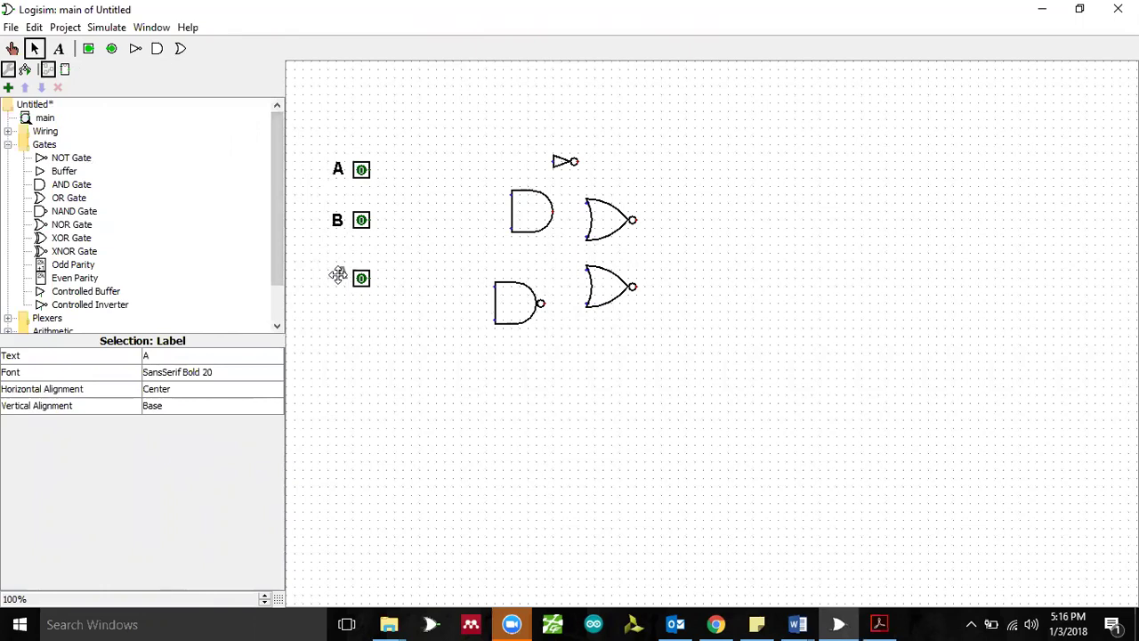
left_click(336, 277)
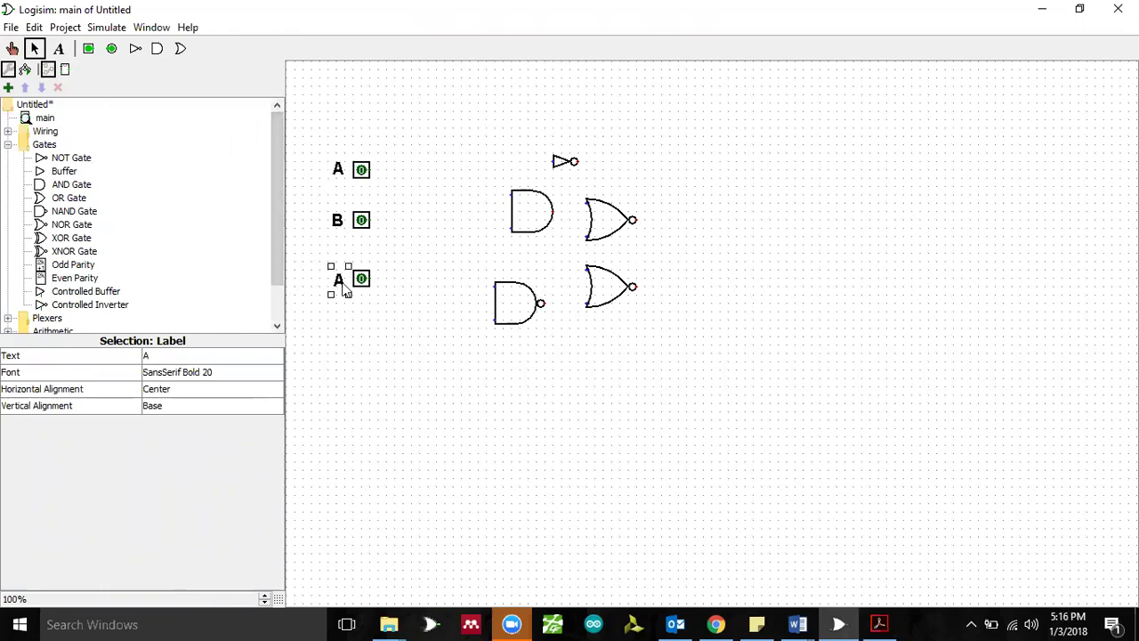
left_click(152, 355)
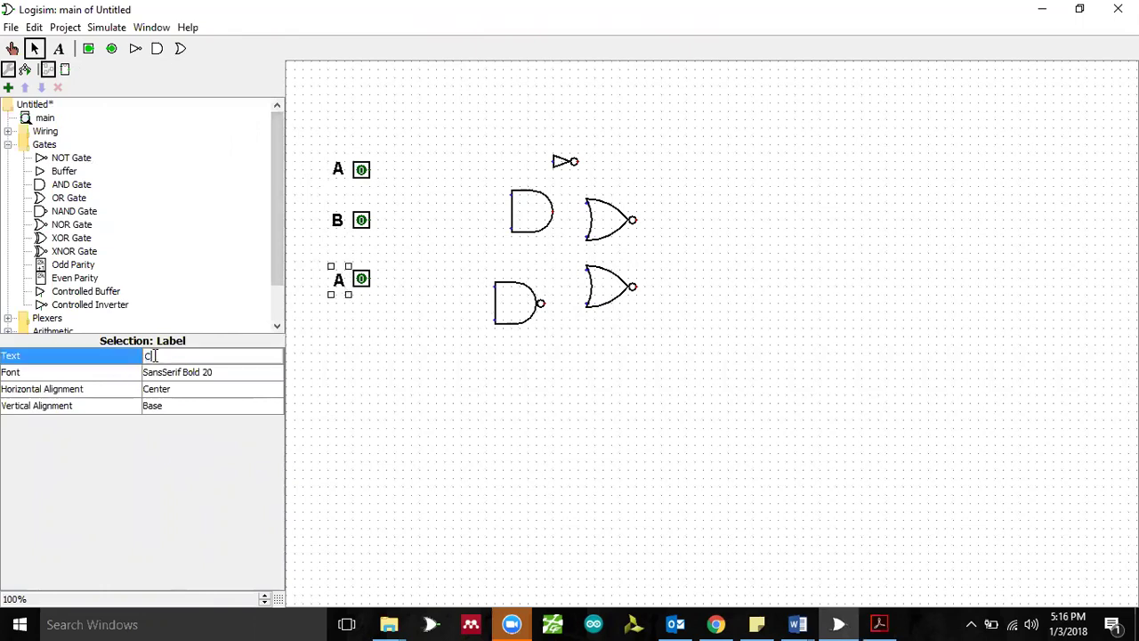
type("C")
left_click(378, 408)
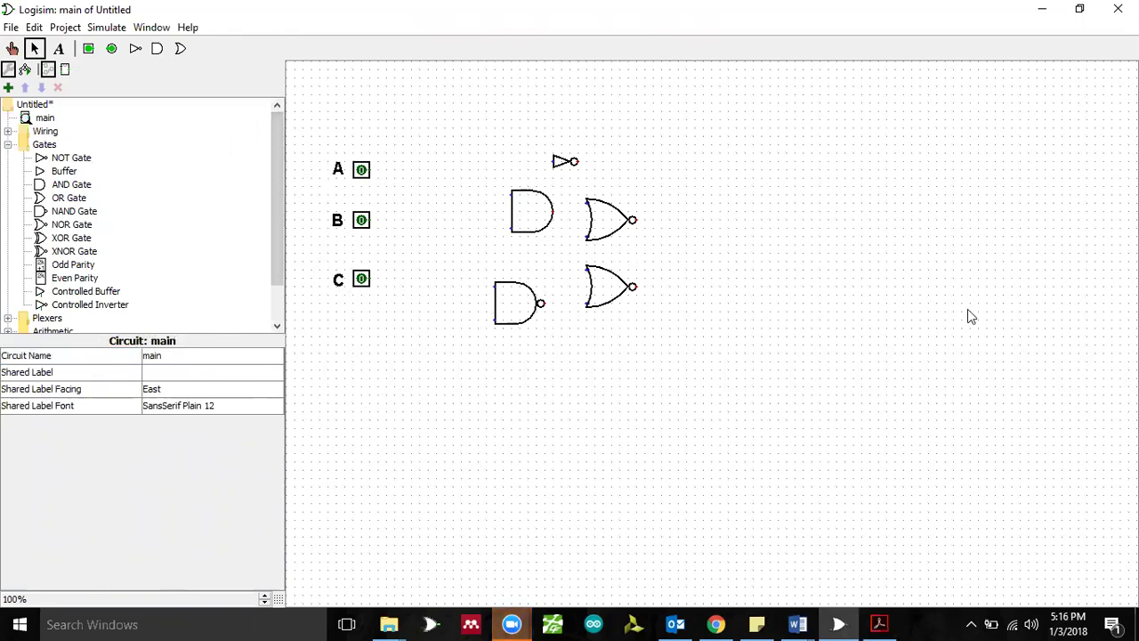
Step: Check Fig. 5 in the PDF, then move the AND gate left, nearer the pins
left_click(879, 624)
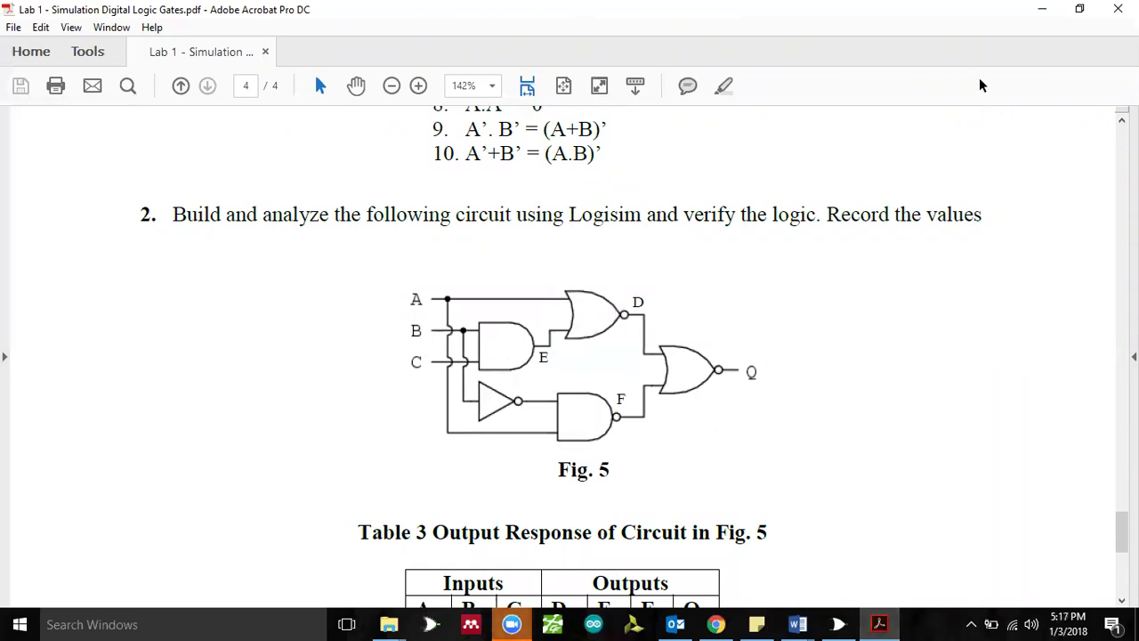
left_click(1042, 9)
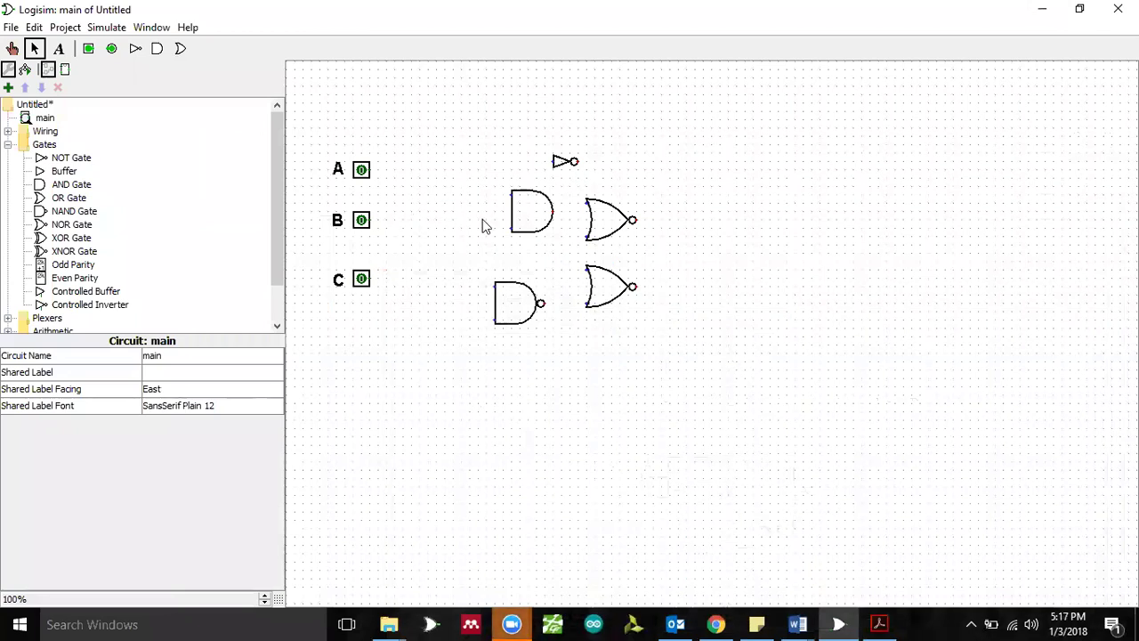
left_click_drag(518, 214, 460, 224)
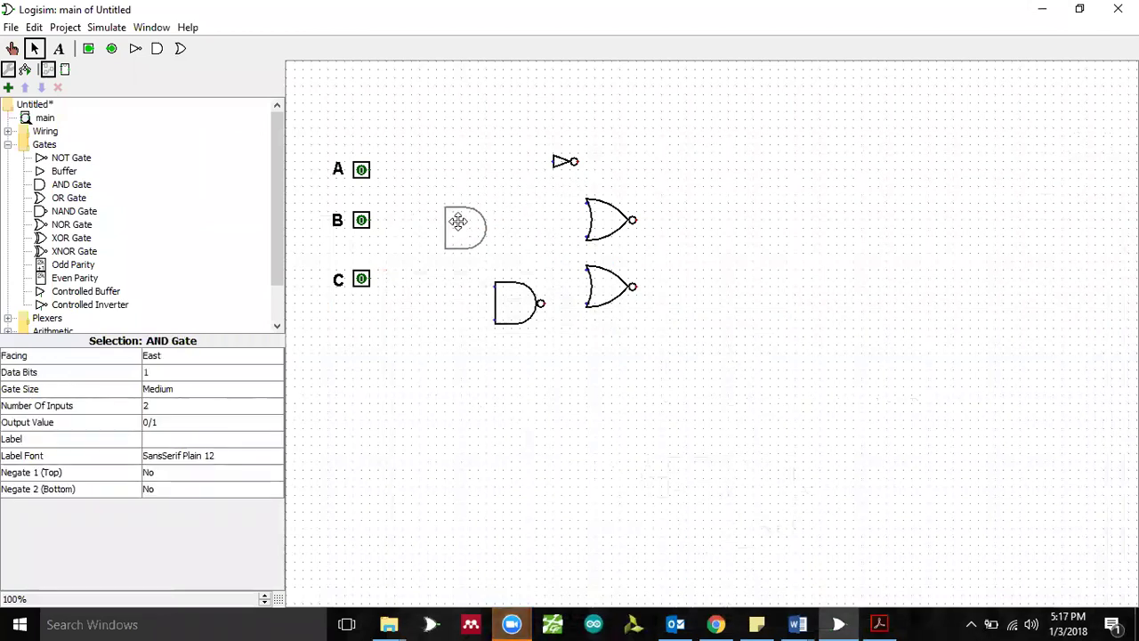
Step: Wire pin B to the AND gate's upper input and pin C to its lower input
left_click(373, 222)
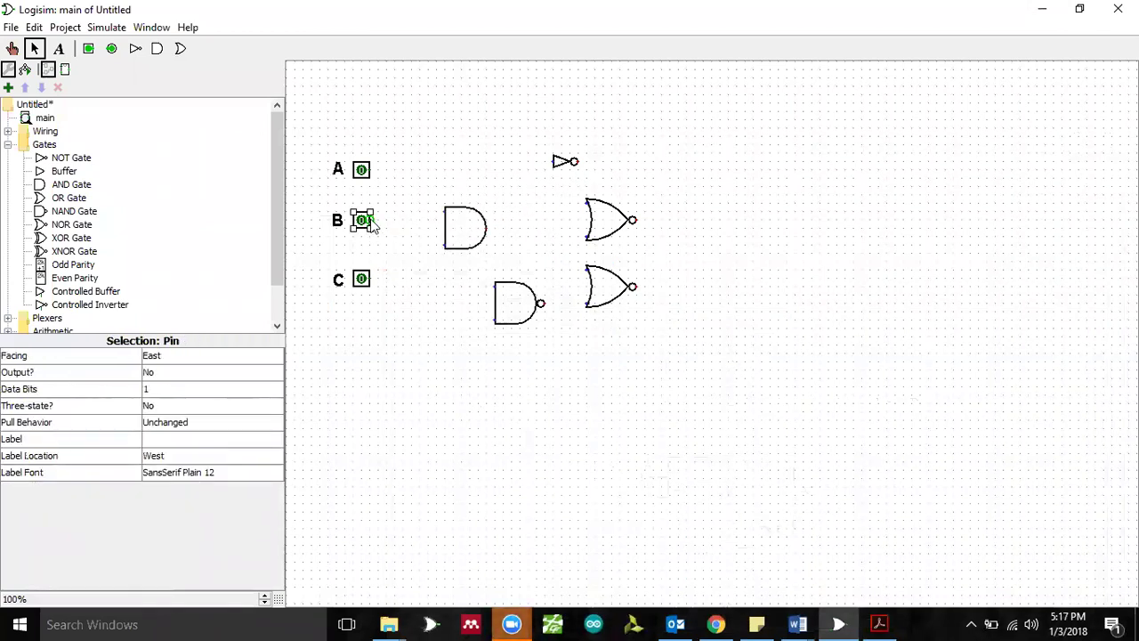
left_click_drag(373, 221, 446, 220)
left_click_drag(370, 279, 445, 238)
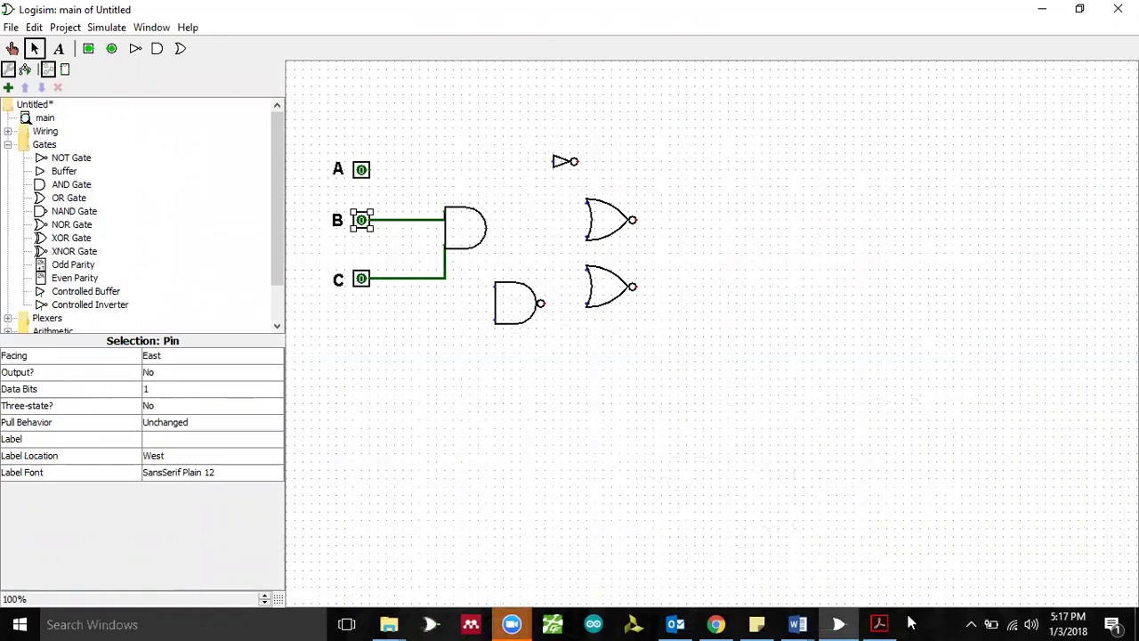
left_click(879, 624)
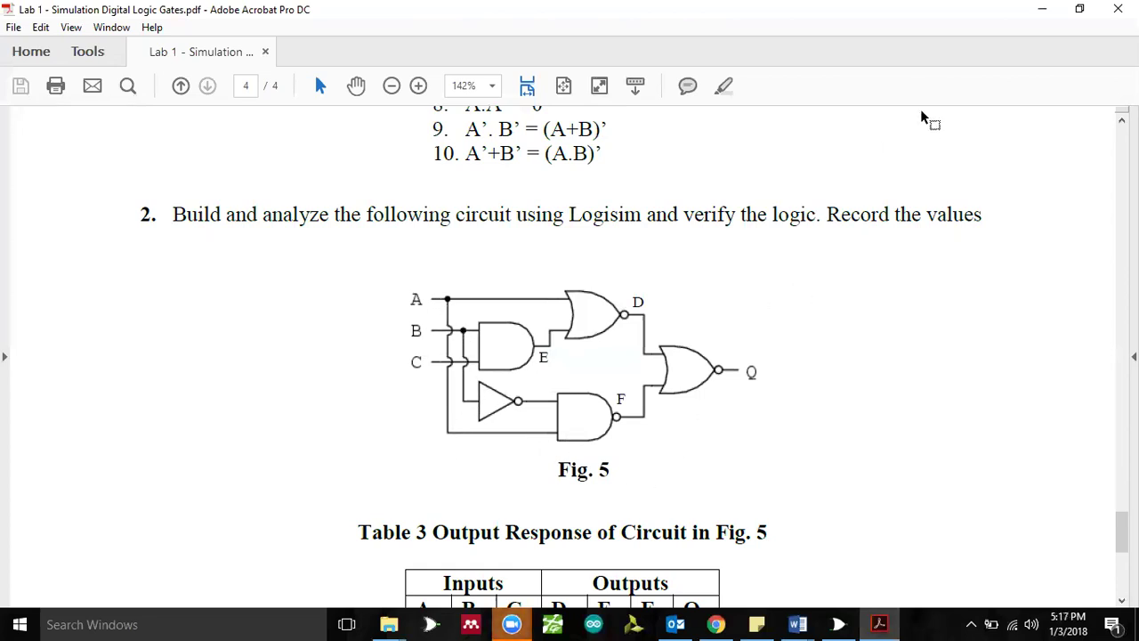
left_click(1042, 9)
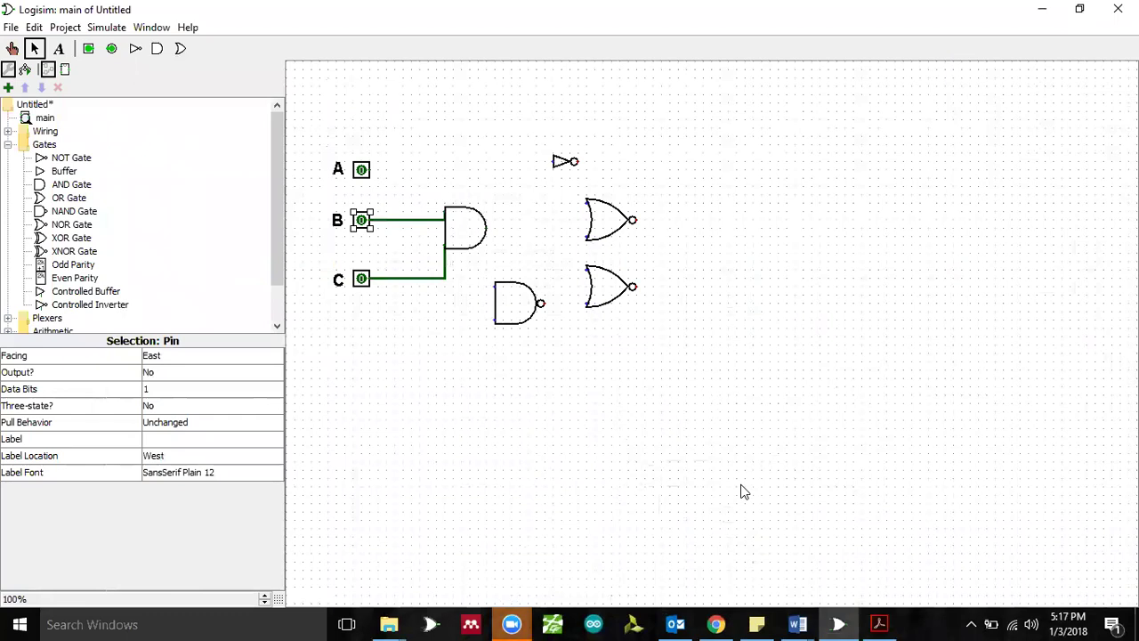
Step: Consult Fig. 5 and move the NOT gate to the left of the NAND gate
left_click(956, 534)
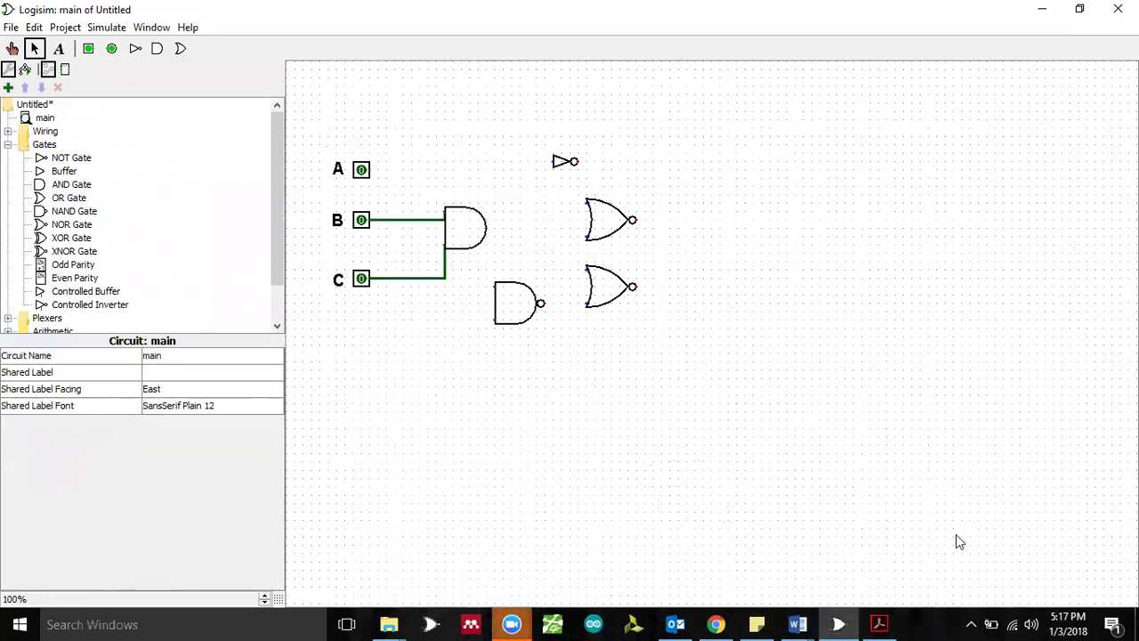
left_click(879, 623)
left_click(879, 623)
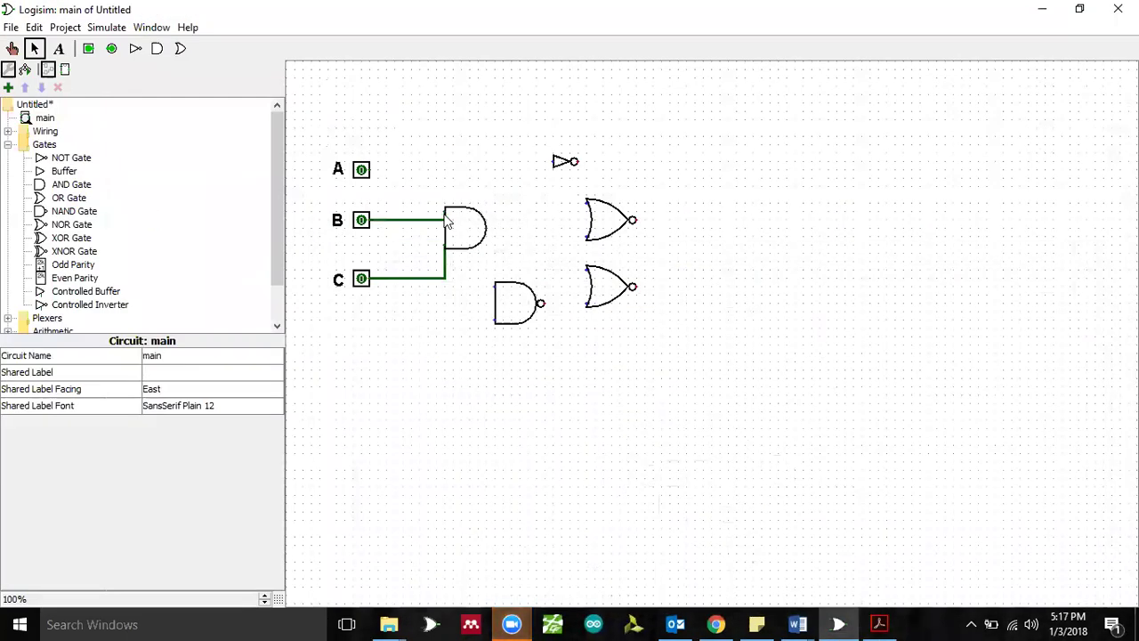
left_click_drag(564, 157, 449, 309)
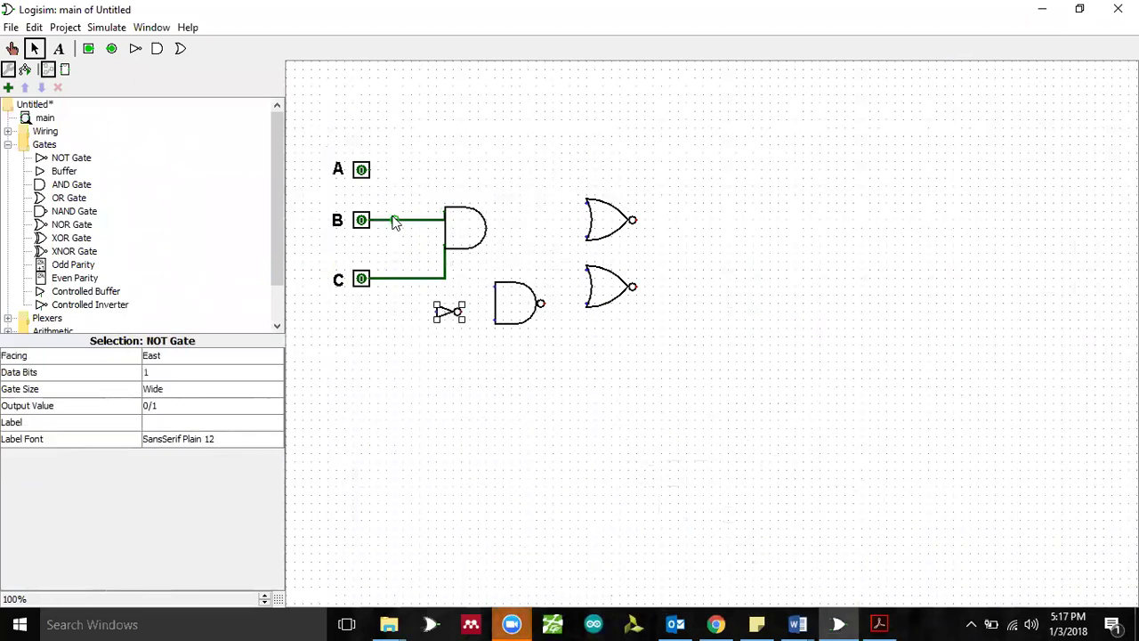
Step: Run a wire from input B down to the NOT gate's input
left_click(396, 223)
left_click(399, 215)
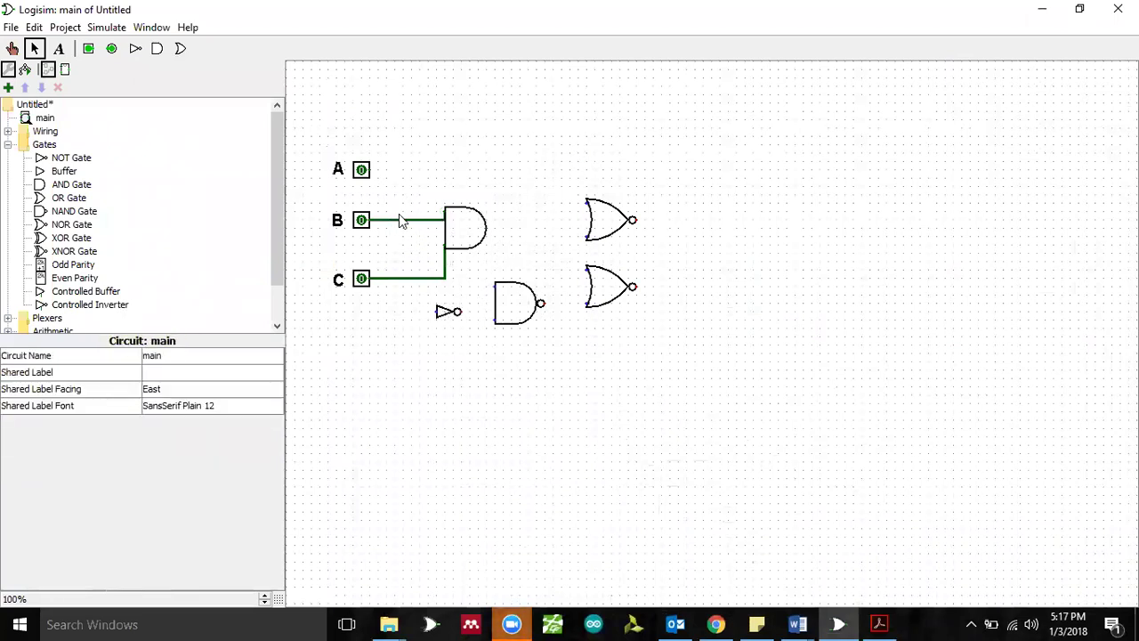
left_click_drag(407, 304, 434, 317)
left_click(879, 624)
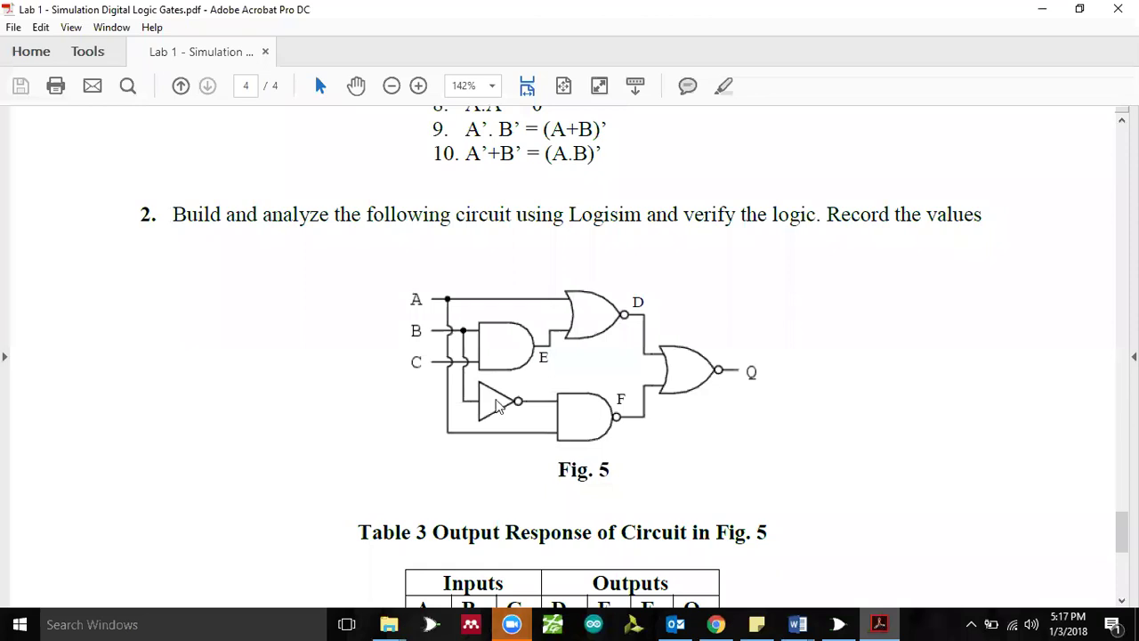
left_click(838, 623)
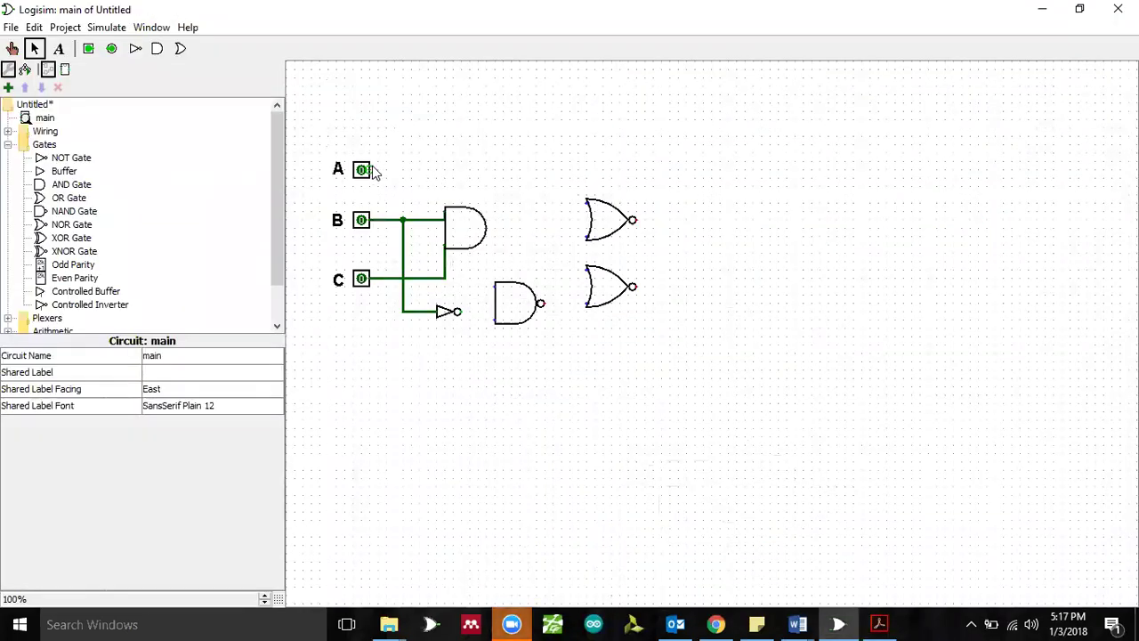
Step: Wire input A and the NOT gate's output into the NAND gate's two inputs
left_click_drag(372, 170, 532, 329)
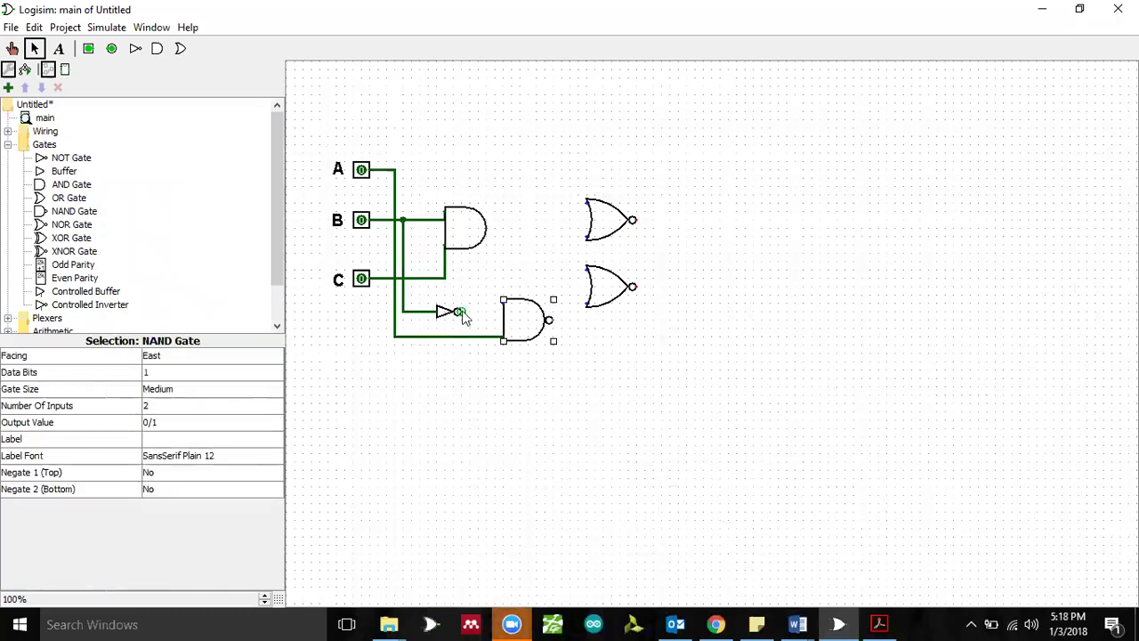
left_click_drag(462, 314, 503, 311)
left_click(880, 623)
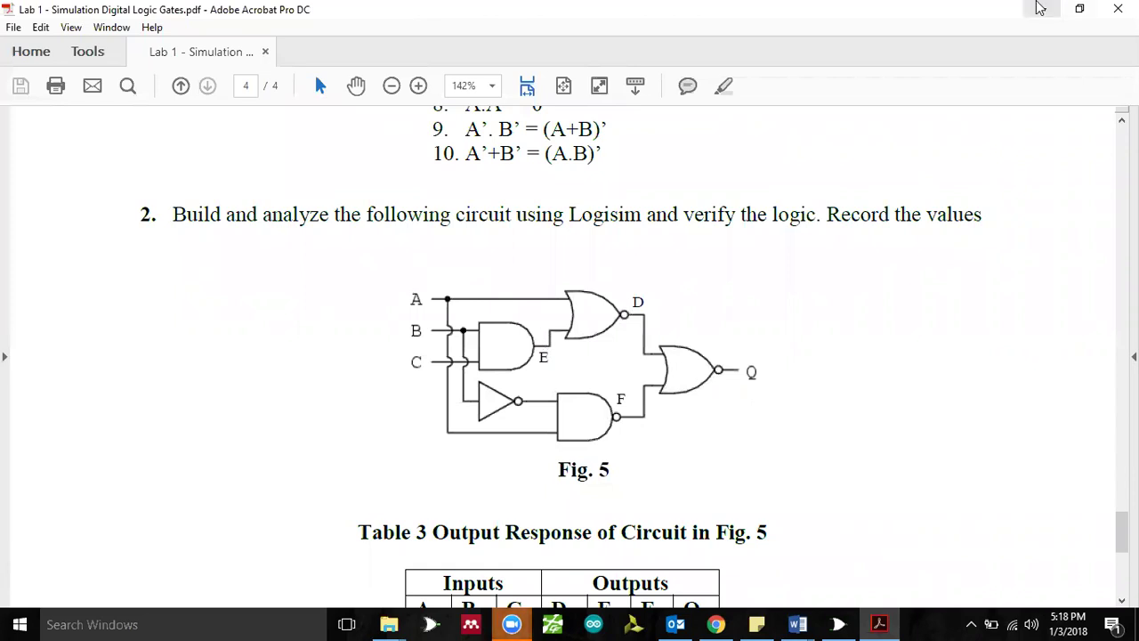
Step: Move the first NOR gate up and wire the AND output and input A into it
left_click(1040, 9)
left_click_drag(605, 209, 565, 143)
left_click_drag(486, 230, 544, 172)
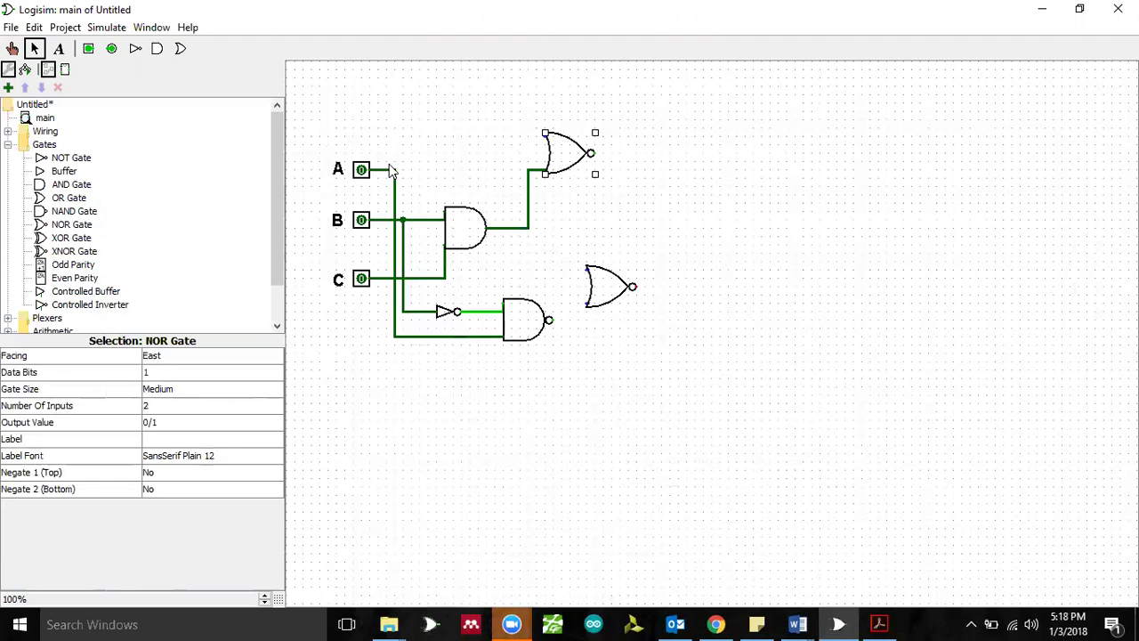
left_click_drag(395, 170, 544, 136)
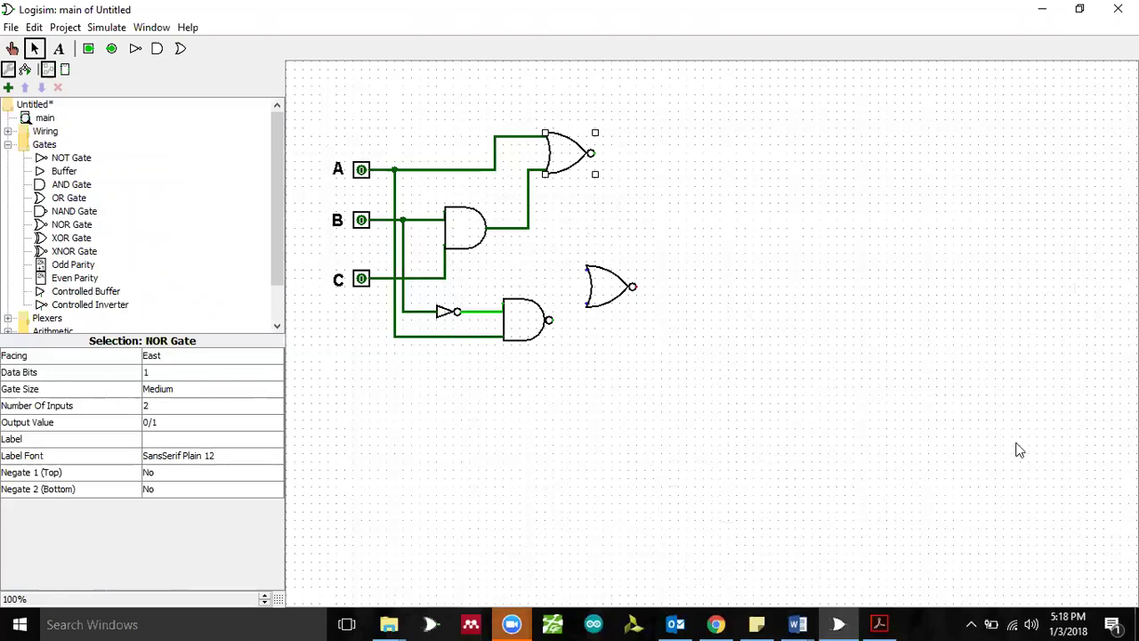
Step: Place the second NOR gate beside the first and feed it the first NOR and NAND outputs
left_click(1044, 492)
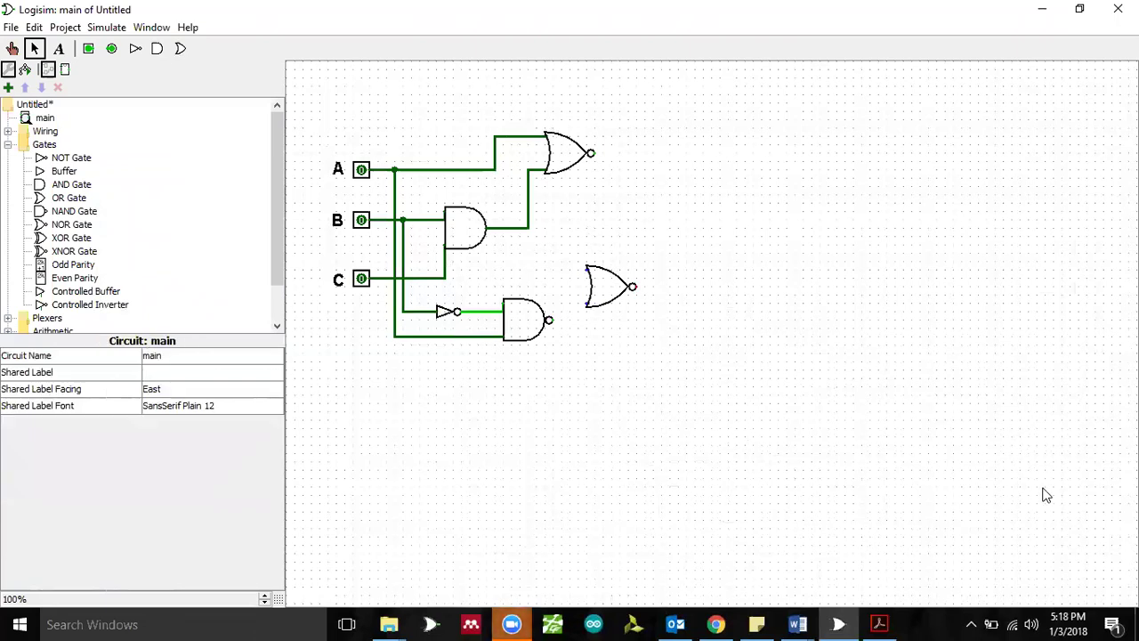
left_click(880, 623)
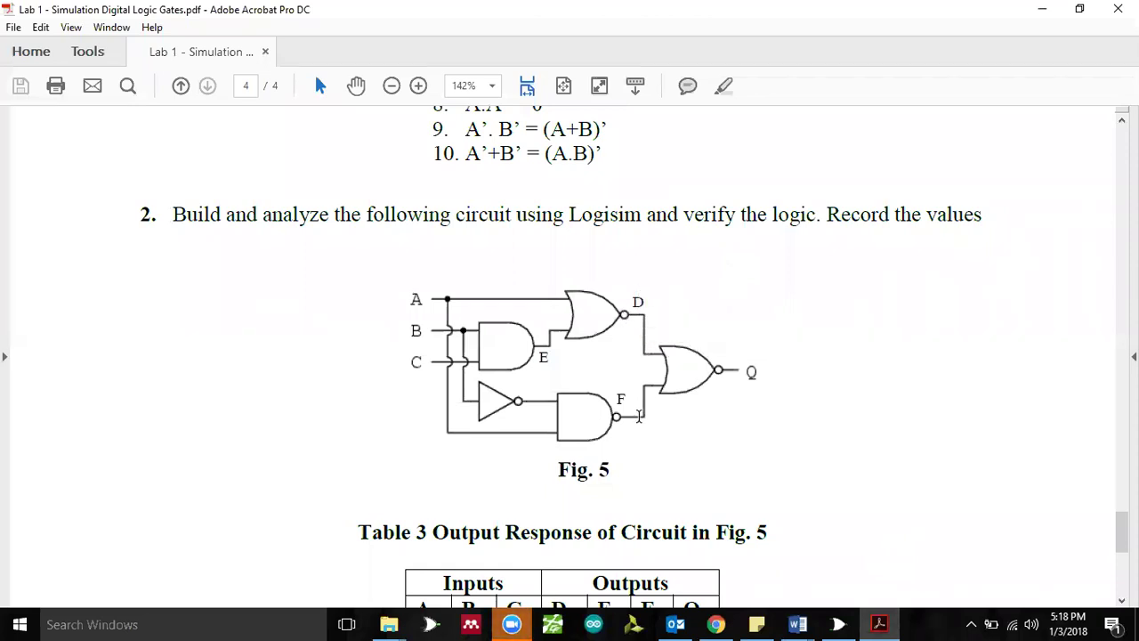
left_click(1041, 9)
left_click(612, 282)
left_click_drag(612, 282, 669, 203)
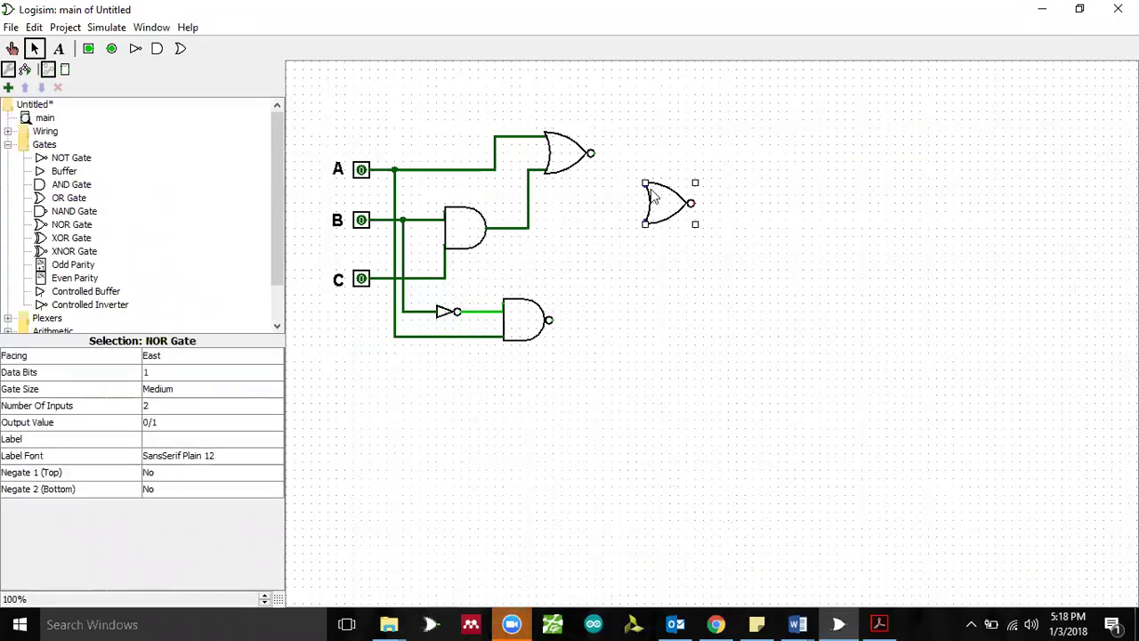
left_click_drag(591, 155, 646, 185)
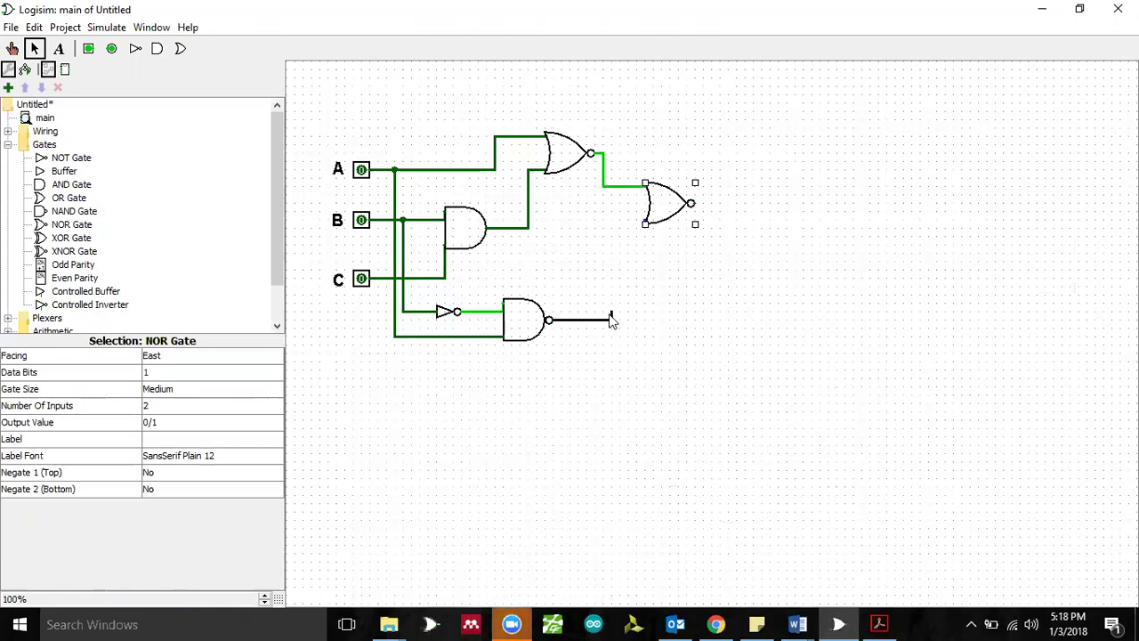
left_click_drag(614, 250, 645, 221)
Step: After checking Fig. 5, move a C label beside the first NOR gate's output and rename it D
left_click(879, 624)
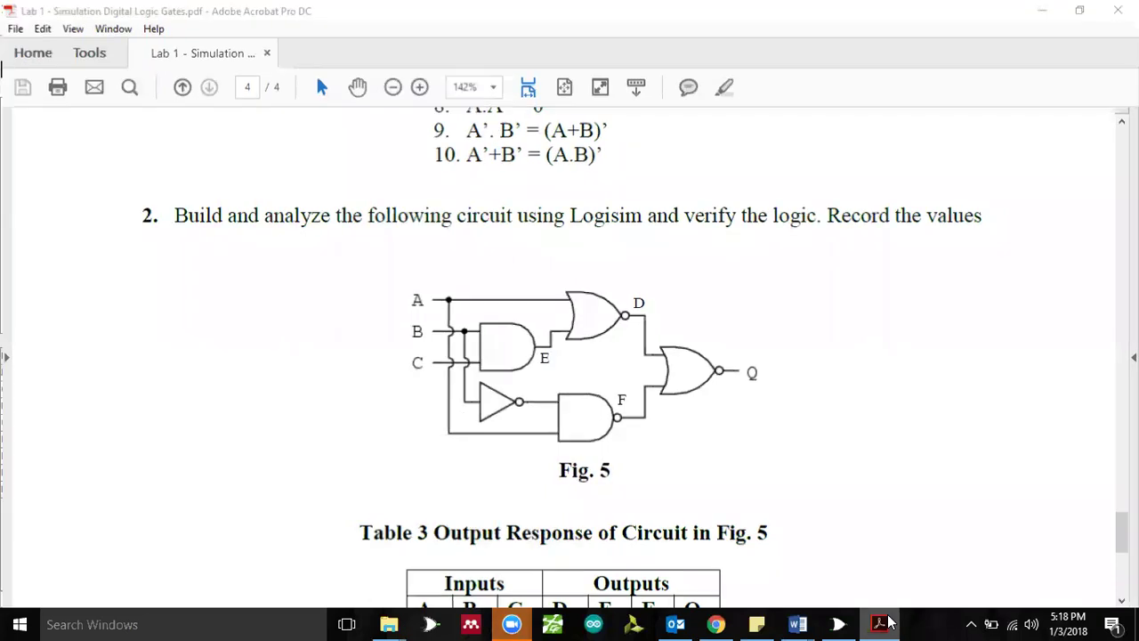
left_click(877, 622)
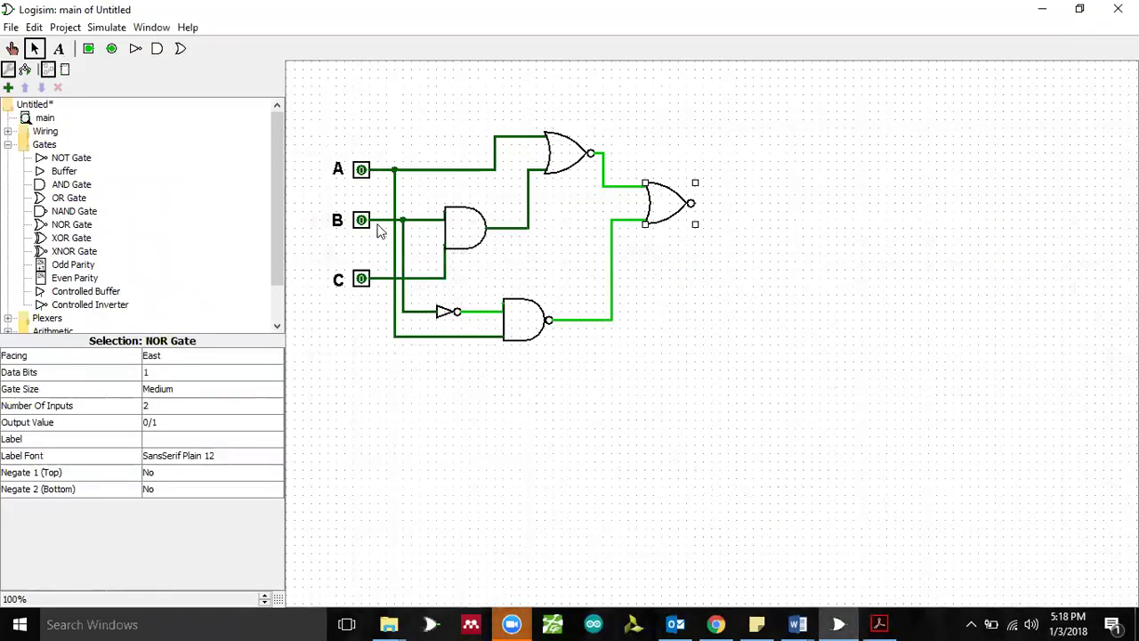
left_click(338, 281)
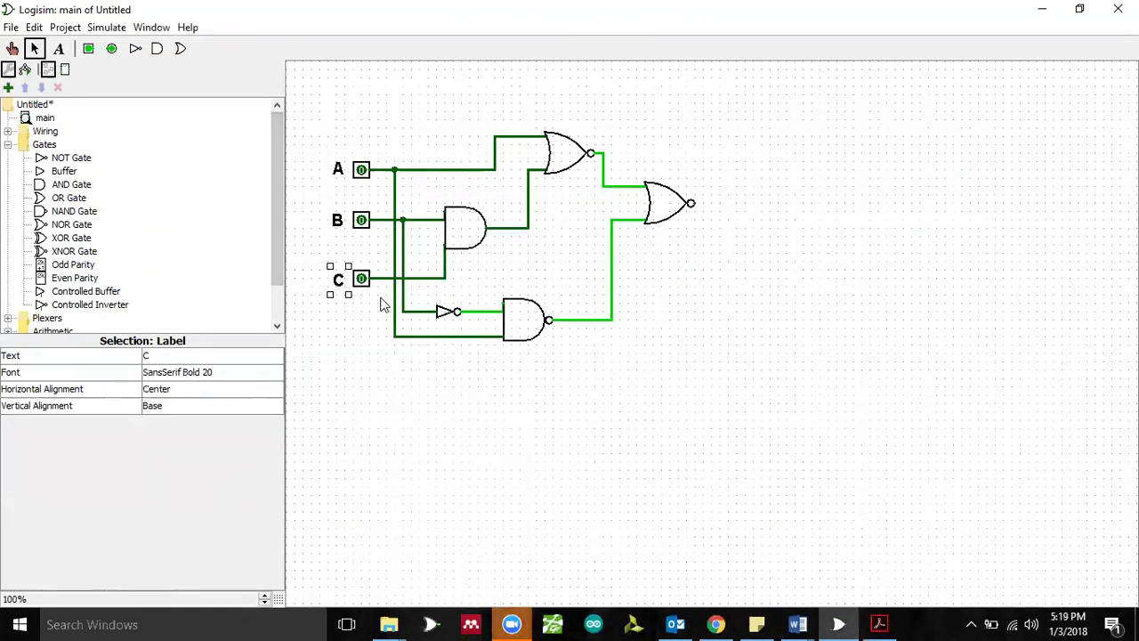
left_click_drag(403, 303, 616, 133)
left_click(160, 356)
key("BackSpace")
type("D")
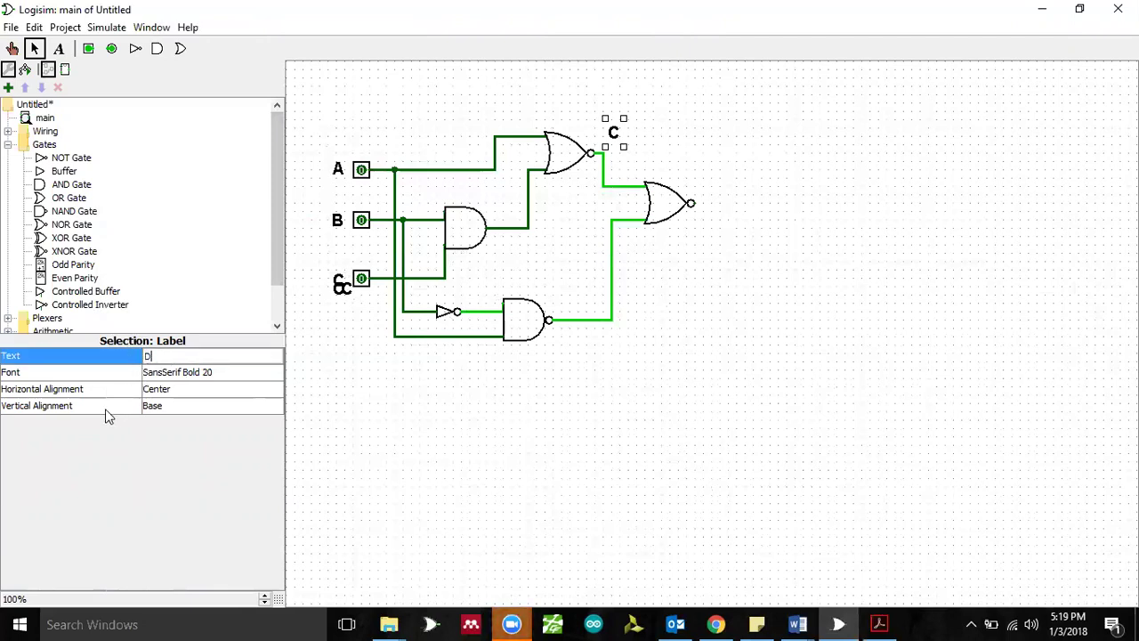
key("Return")
Step: Move another C label beside the AND gate's output to serve as label E
left_click_drag(324, 259, 378, 365)
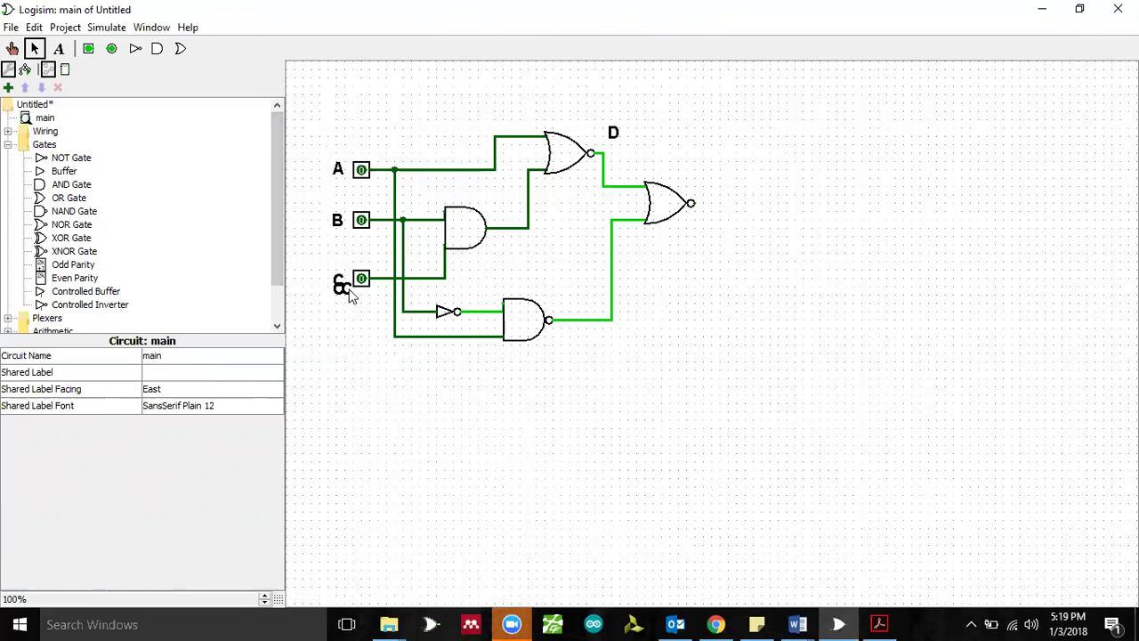
left_click_drag(347, 289, 504, 213)
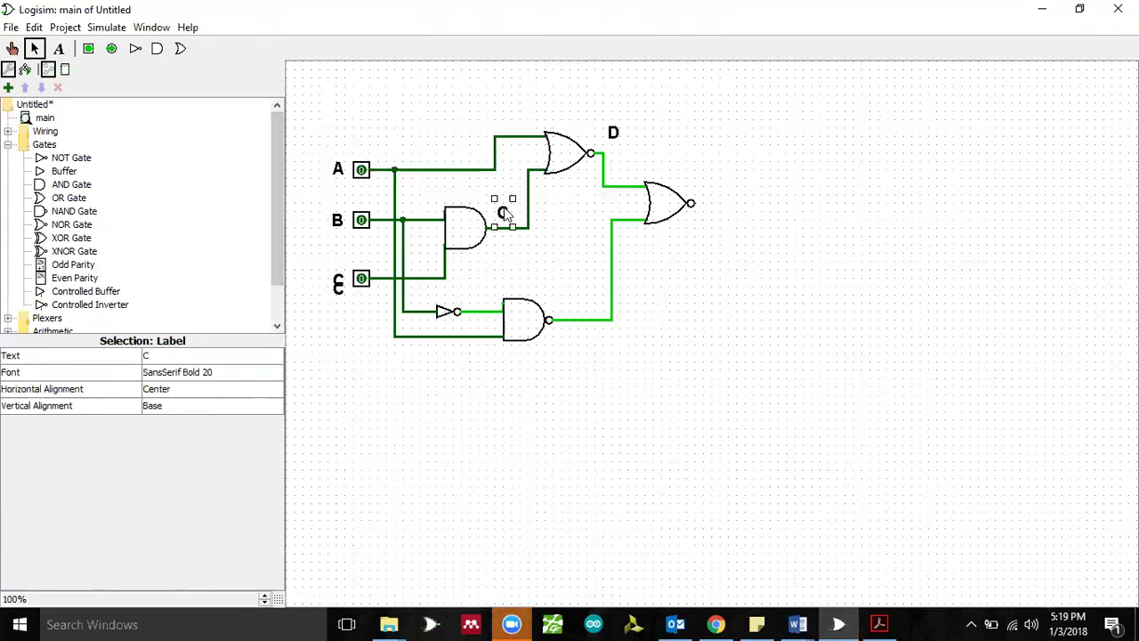
left_click(164, 356)
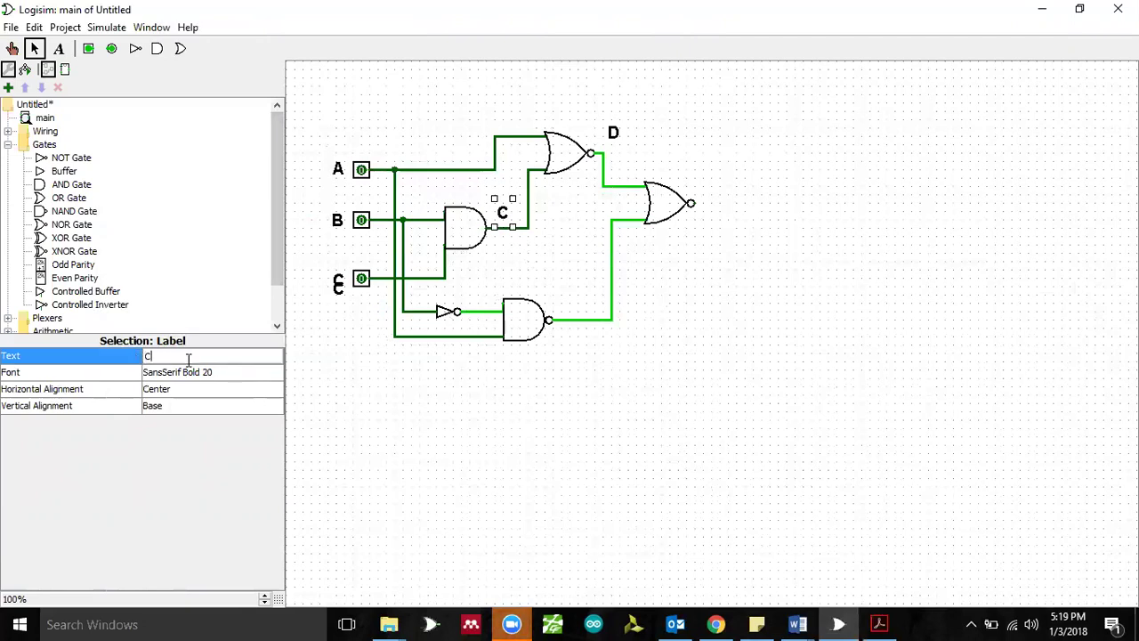
key("Return")
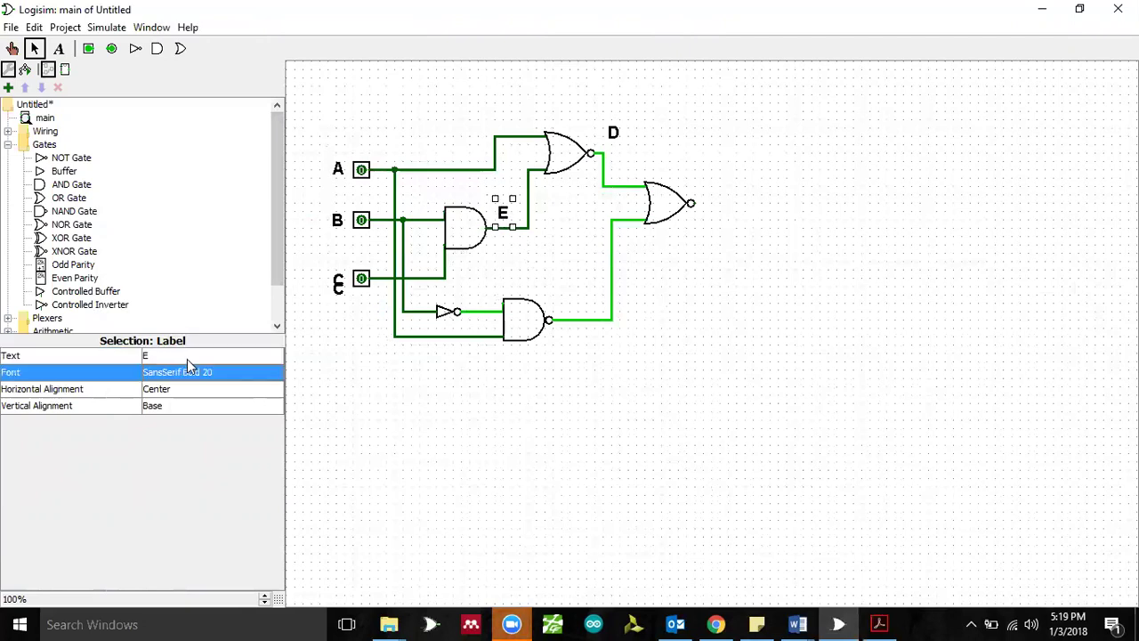
Step: Separate the overlapping C labels and rename one F beside the NAND output
left_click_drag(323, 338, 328, 285)
left_click(343, 300)
left_click(341, 311)
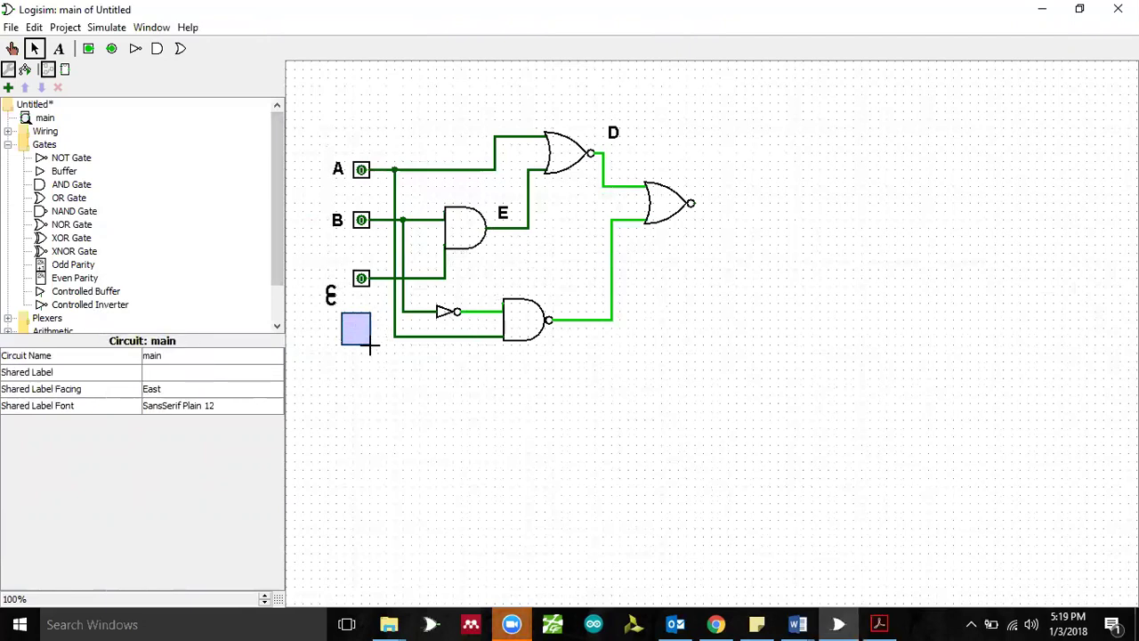
left_click_drag(365, 342, 319, 273)
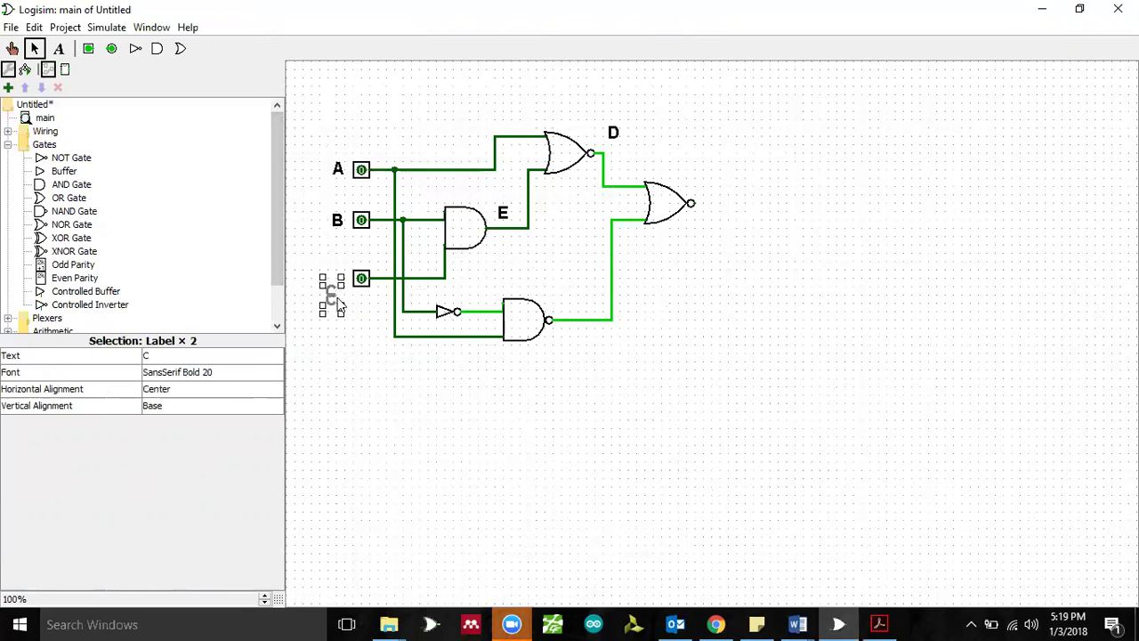
left_click(327, 279)
left_click_drag(326, 284, 573, 312)
left_click_drag(324, 279, 340, 280)
left_click(565, 305)
left_click(167, 356)
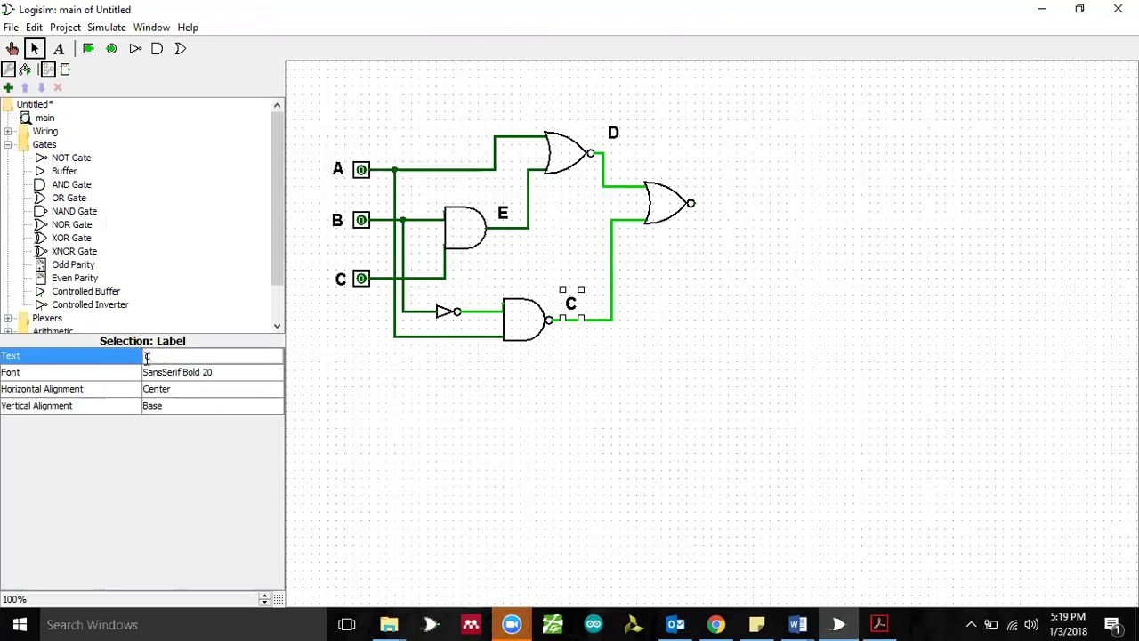
type("F")
key("Return")
left_click(686, 434)
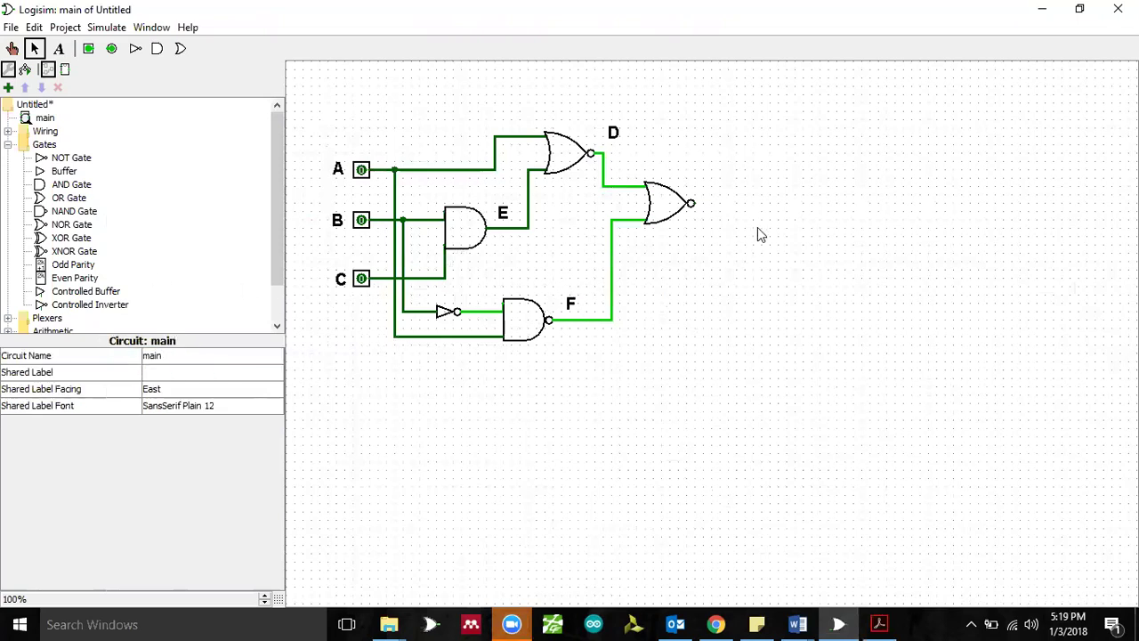
Step: Label the final NOR gate's output Q and nudge AND gate E slightly right
left_click(341, 279)
left_click_drag(339, 283, 704, 178)
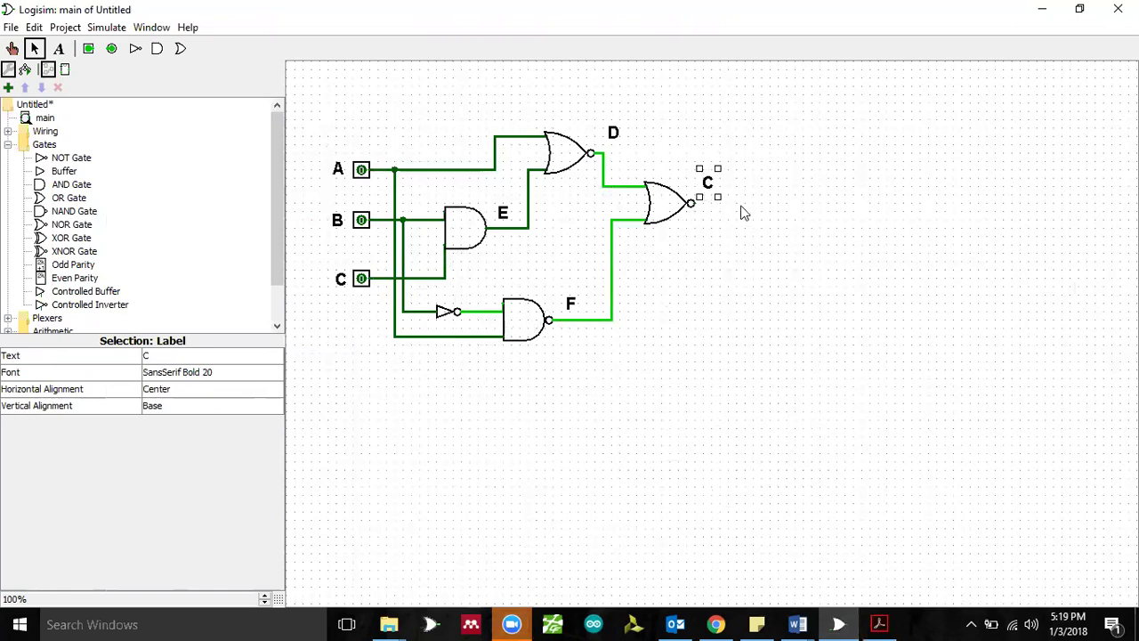
left_click(161, 355)
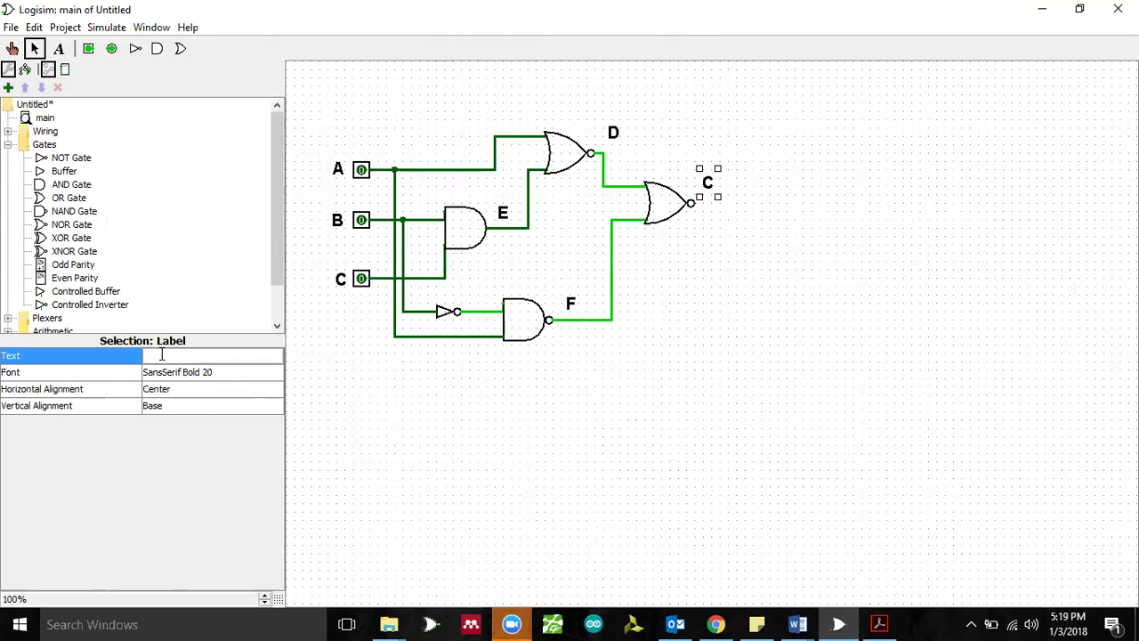
type("Q")
key("Return")
left_click(838, 366)
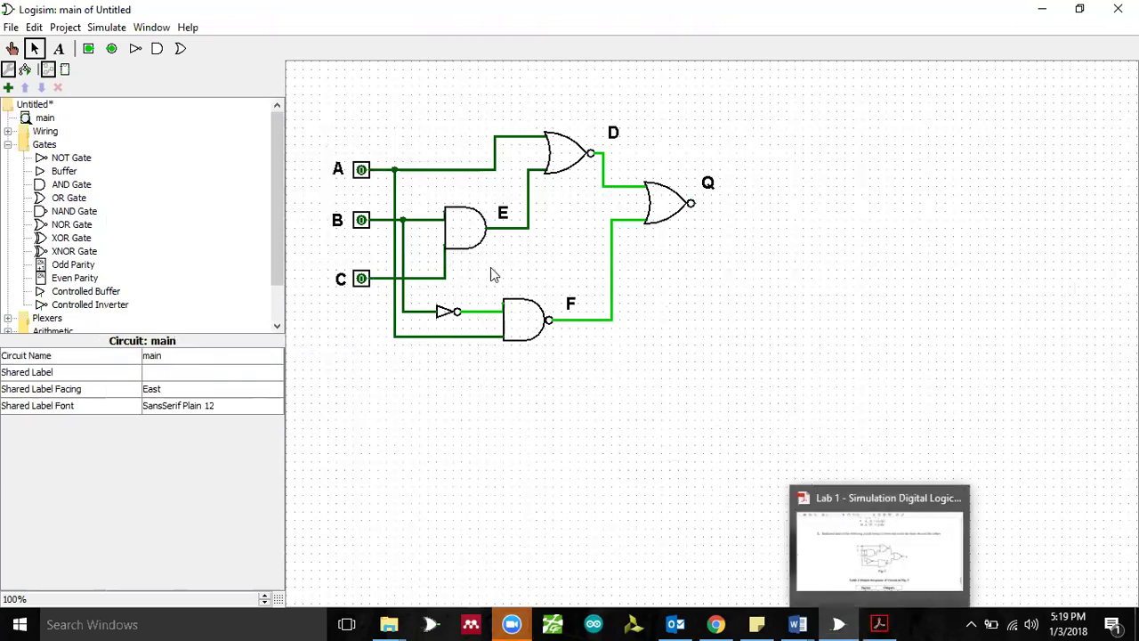
left_click_drag(460, 228, 479, 231)
left_click(823, 337)
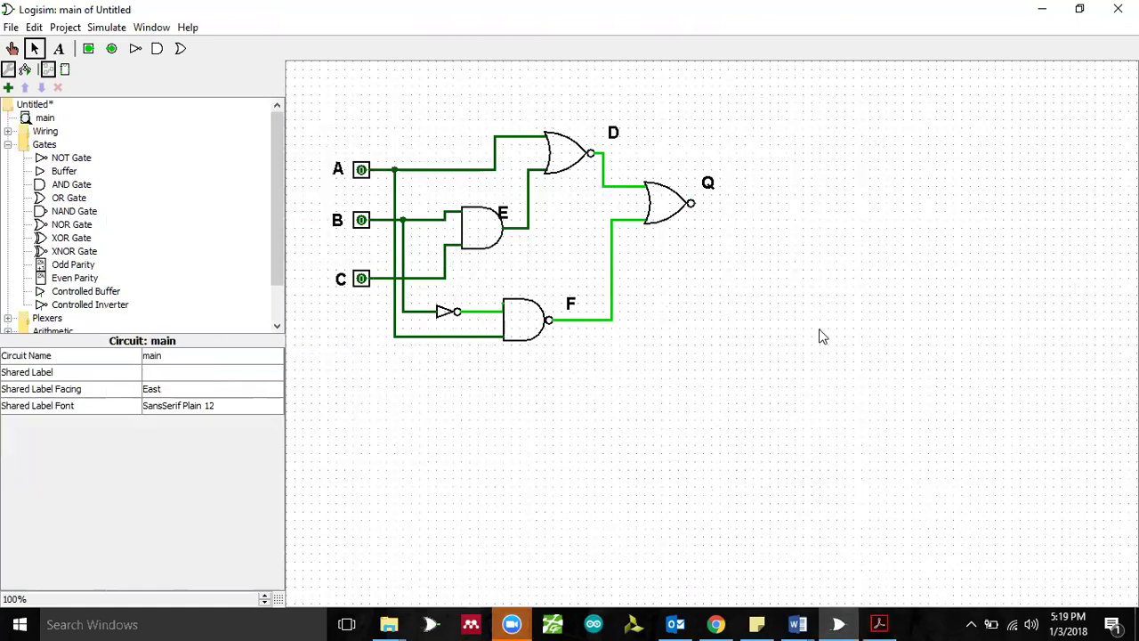
Step: Switch repeatedly between Fig. 5 in the lab PDF and the Logisim circuit to compare them, ending on Logisim
left_click(881, 623)
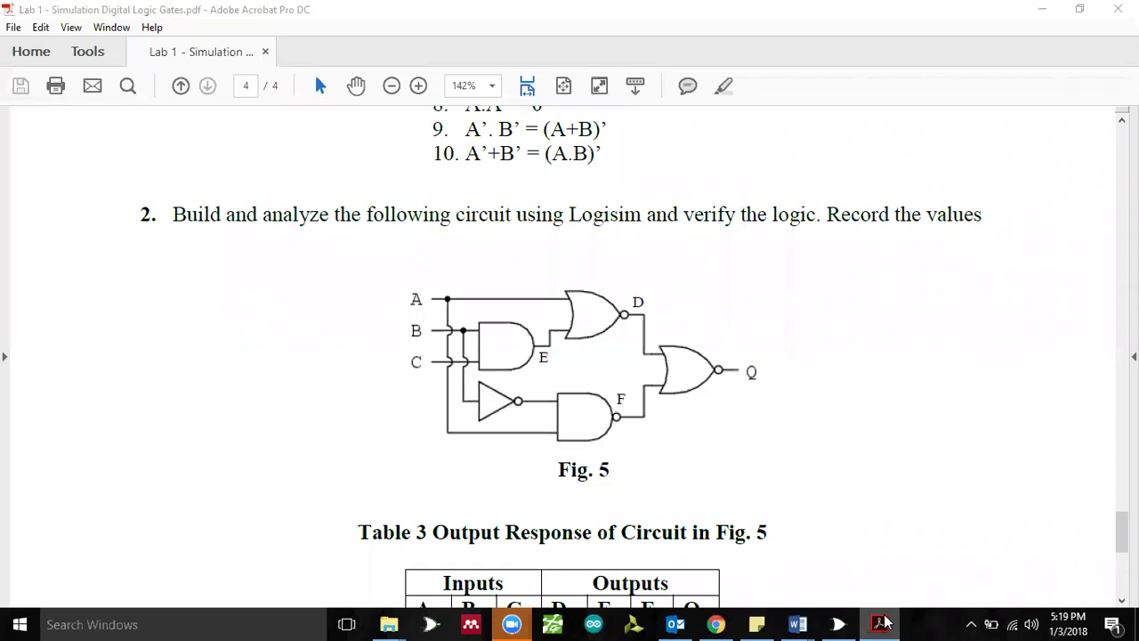
left_click(881, 623)
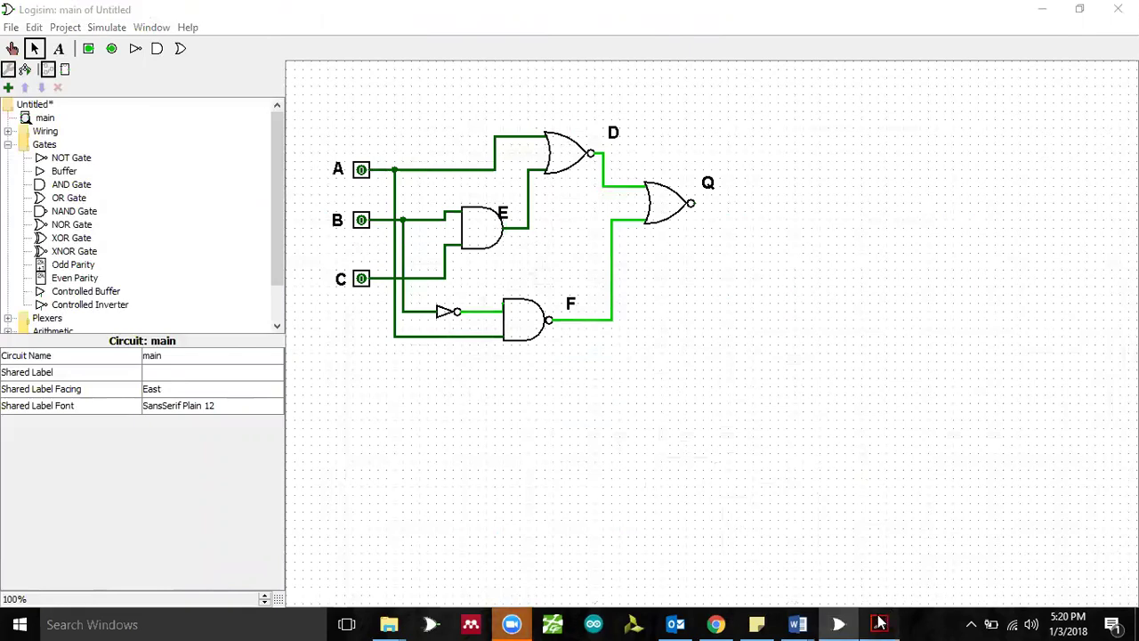
left_click(872, 616)
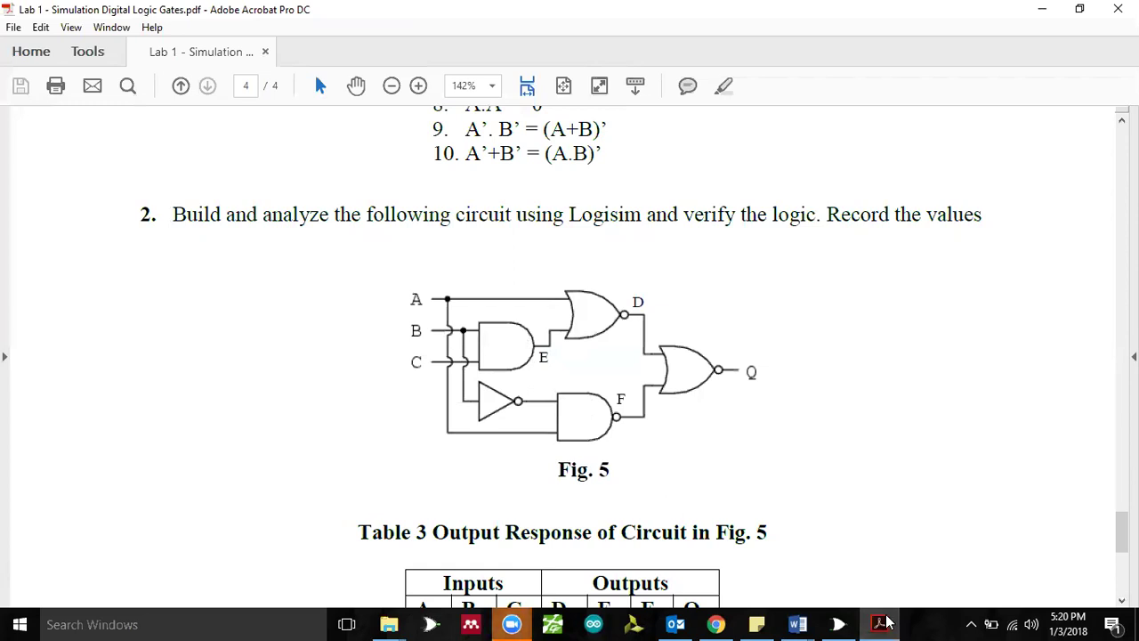
left_click(838, 624)
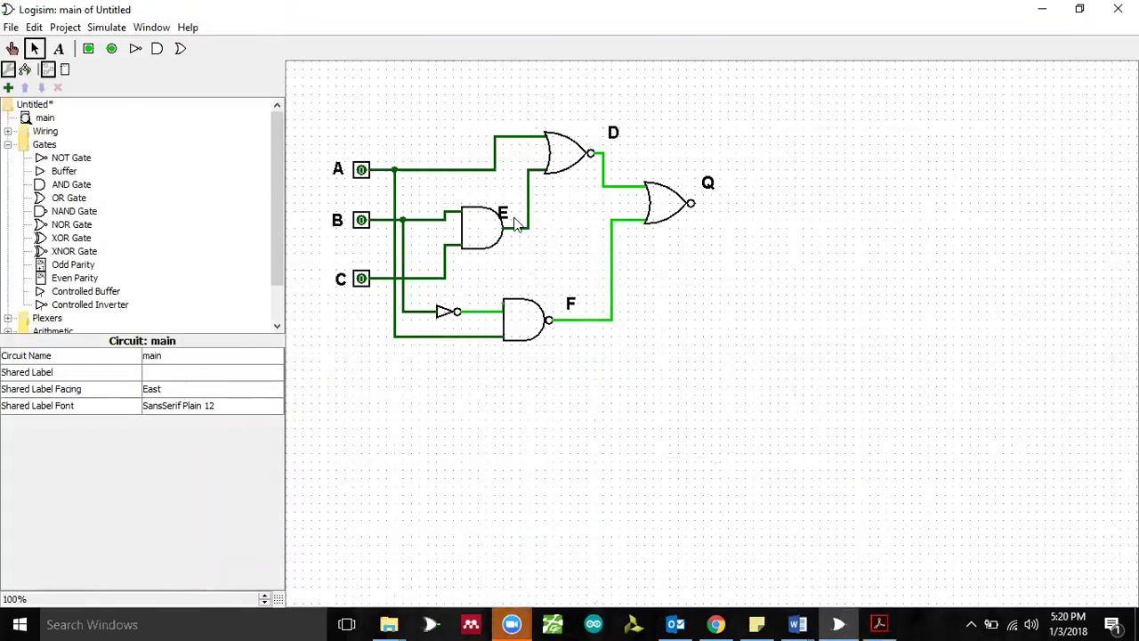
left_click(879, 623)
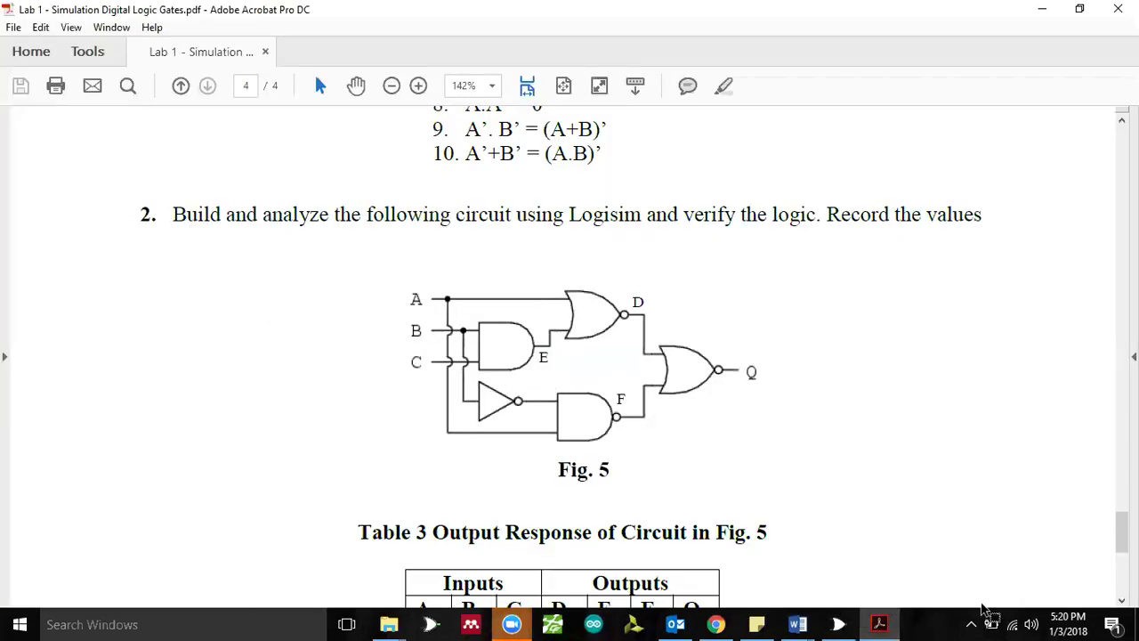
left_click(877, 621)
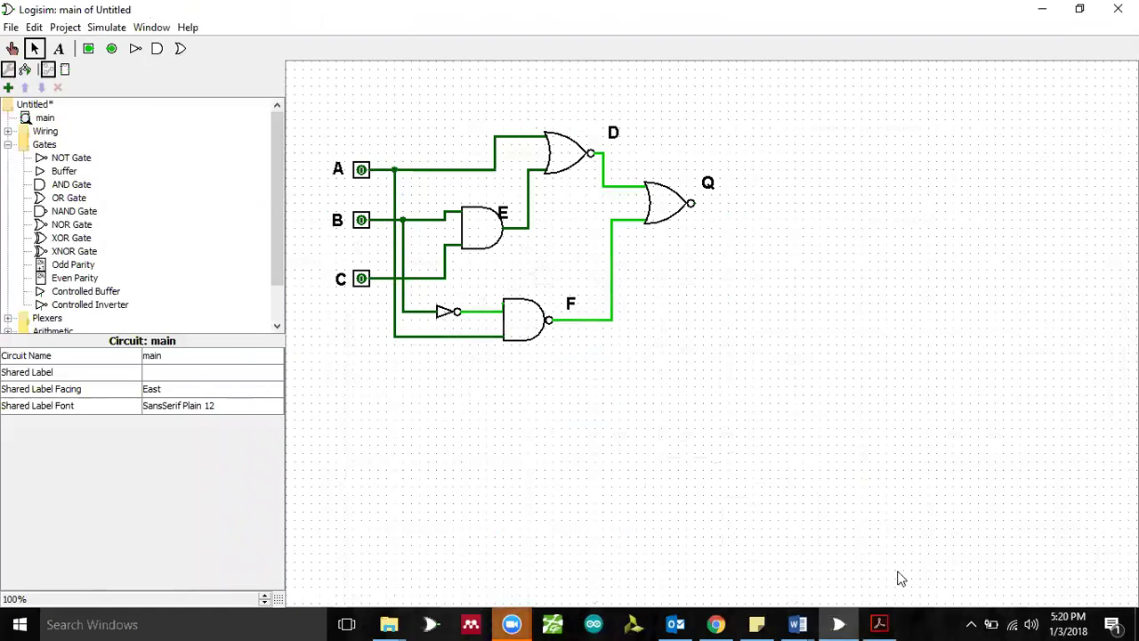
left_click(879, 623)
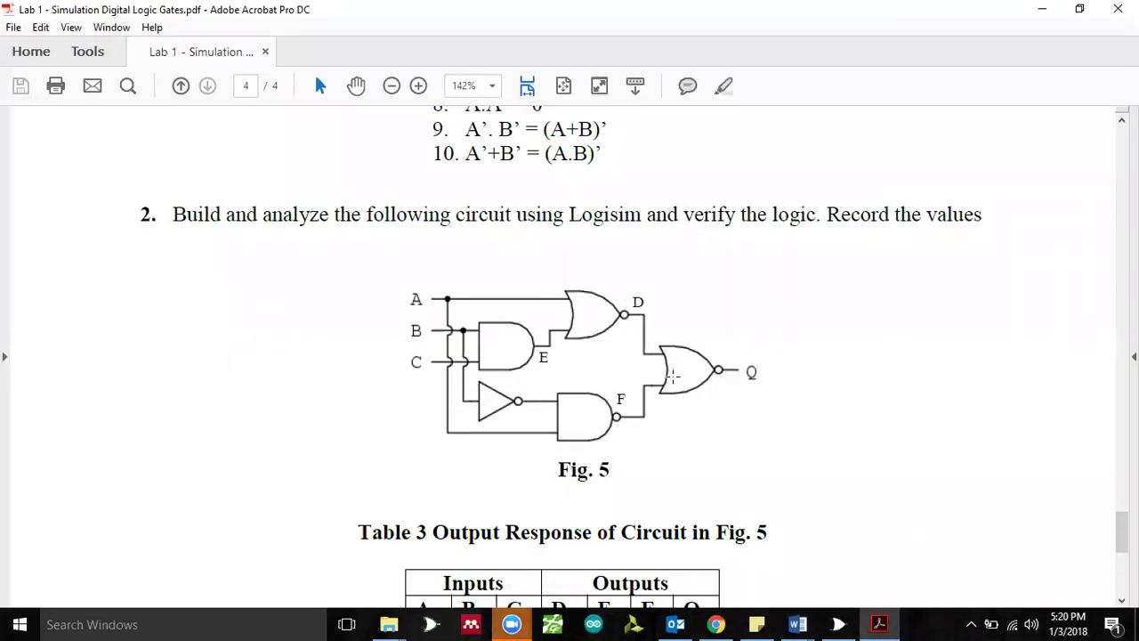
left_click(890, 622)
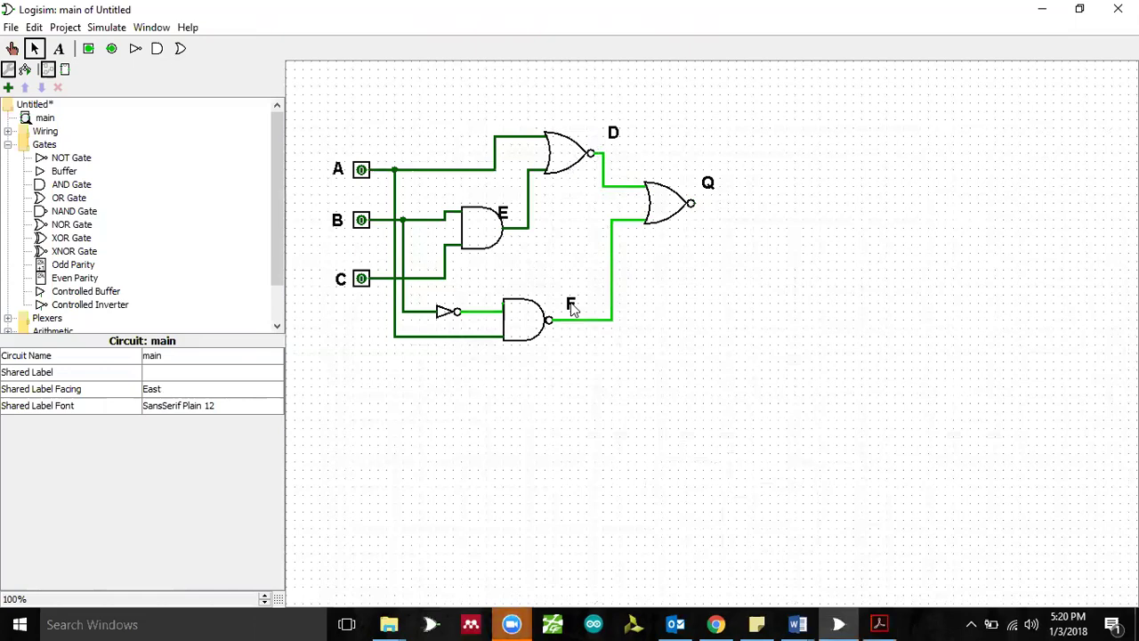
Step: Add an output pin beside Q and wire it to the final gate's output
left_click(112, 51)
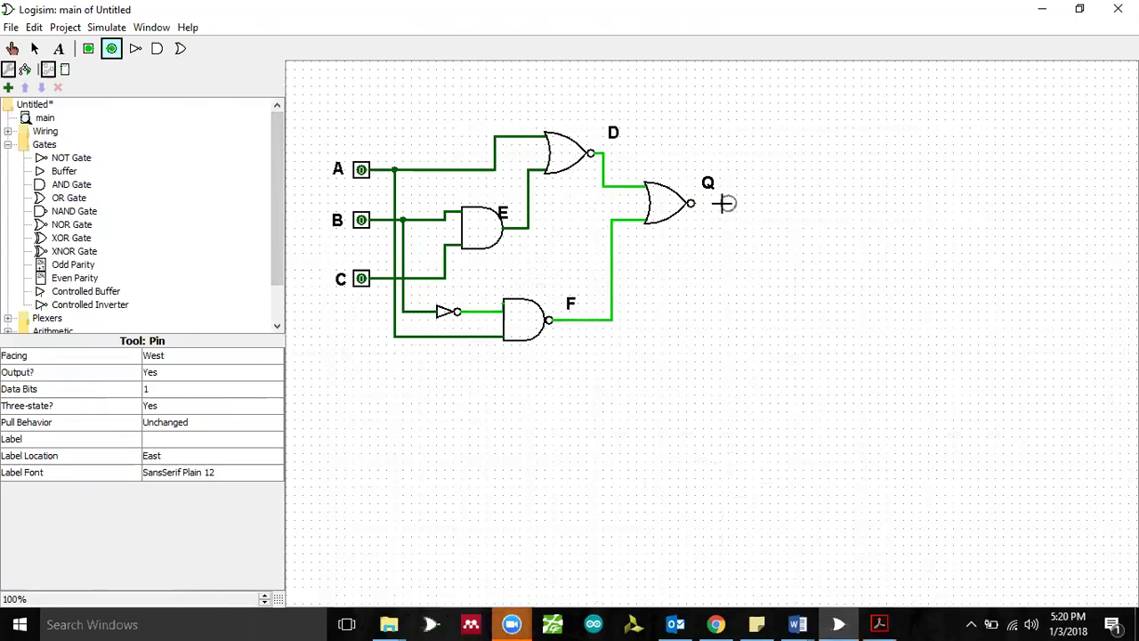
left_click(728, 202)
left_click_drag(692, 204, 721, 203)
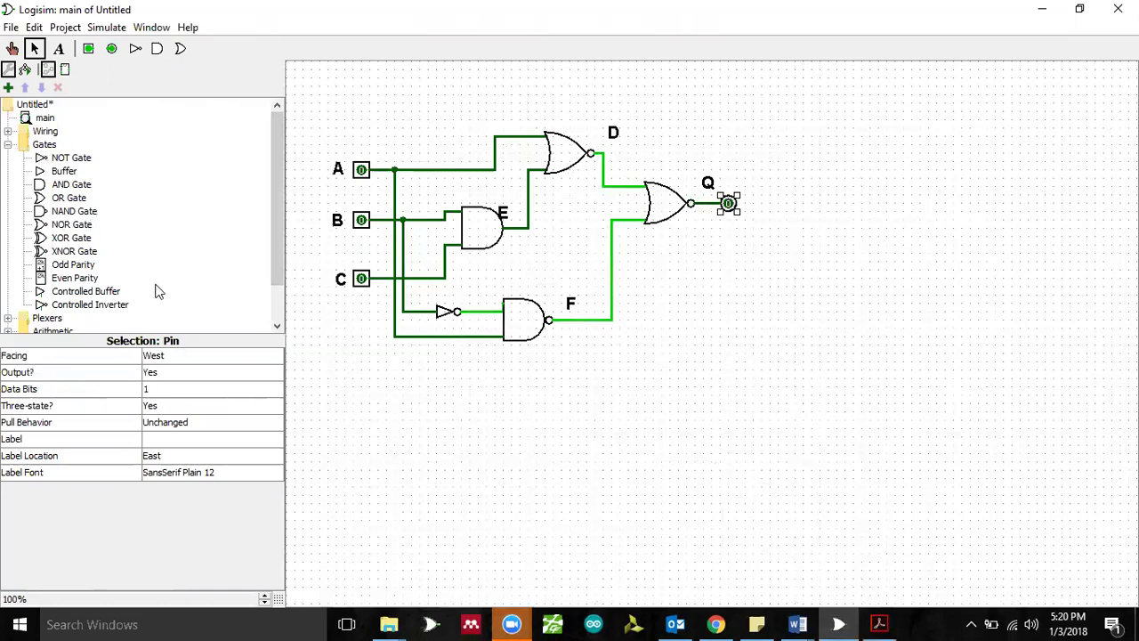
Step: Place an LED from Input/Output just below the Q pin and wire it to Q
scroll(280, 246, "down", 2)
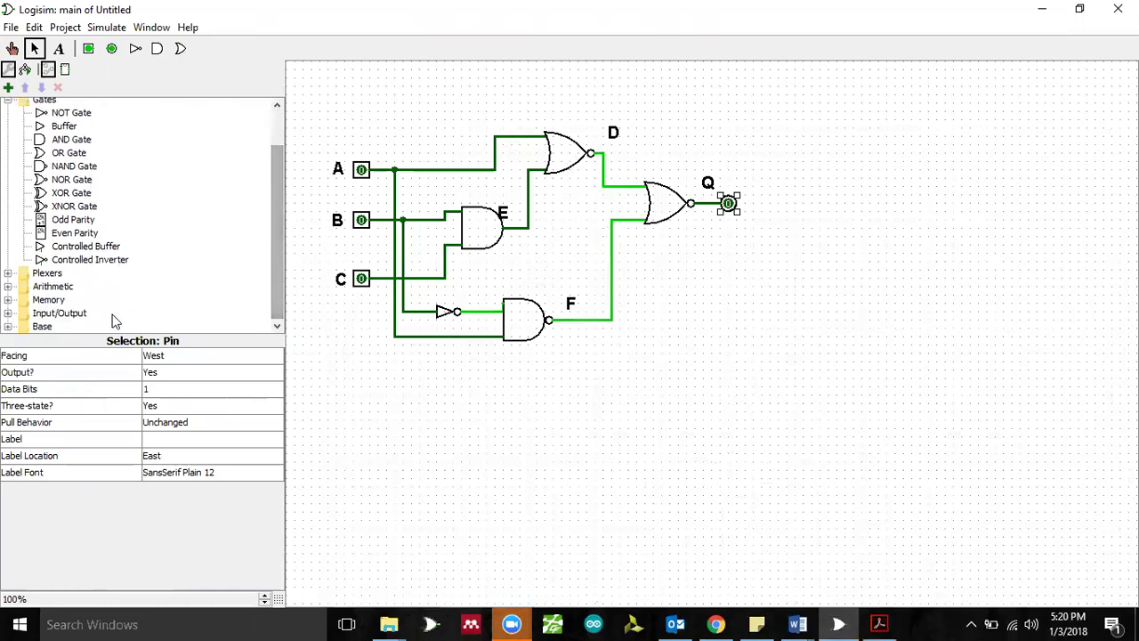
double_click(69, 315)
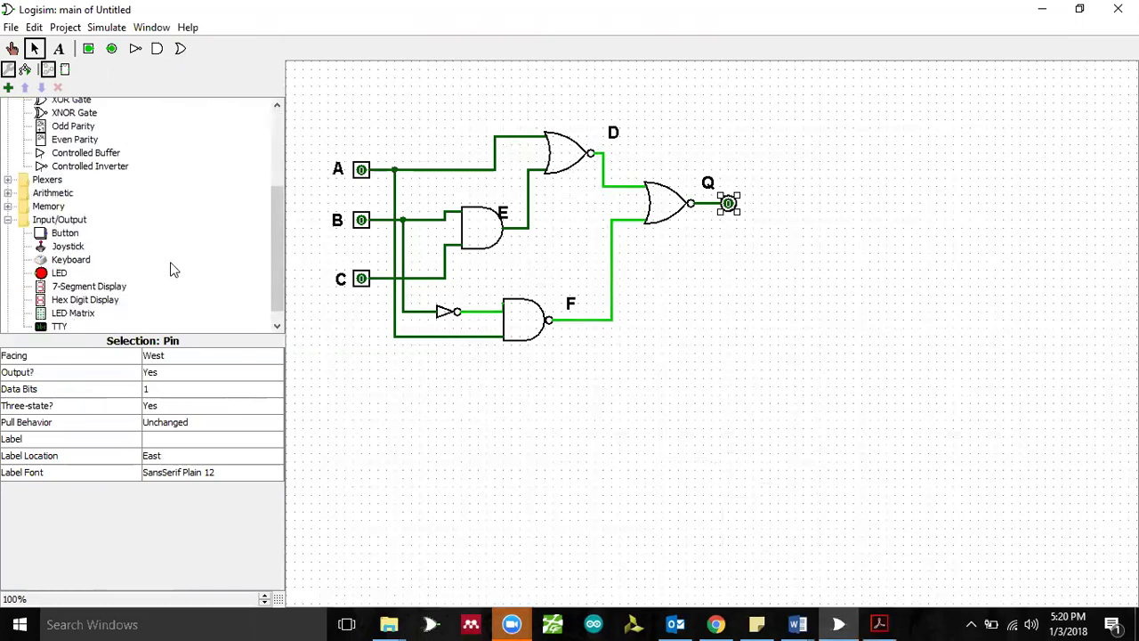
left_click(55, 273)
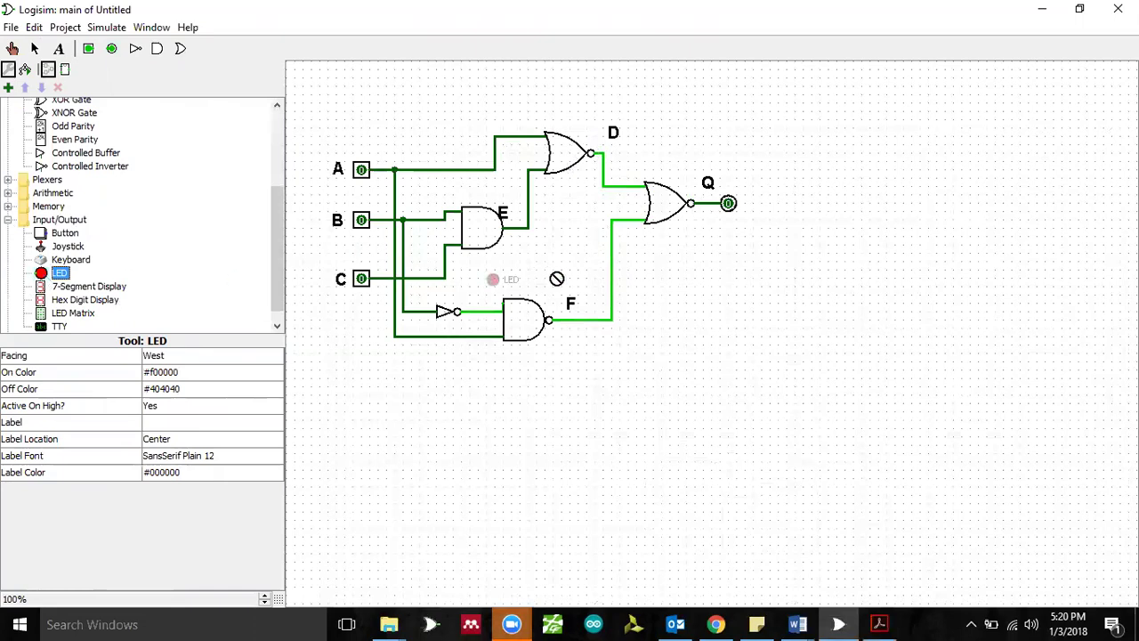
left_click(727, 235)
left_click_drag(703, 203, 718, 235)
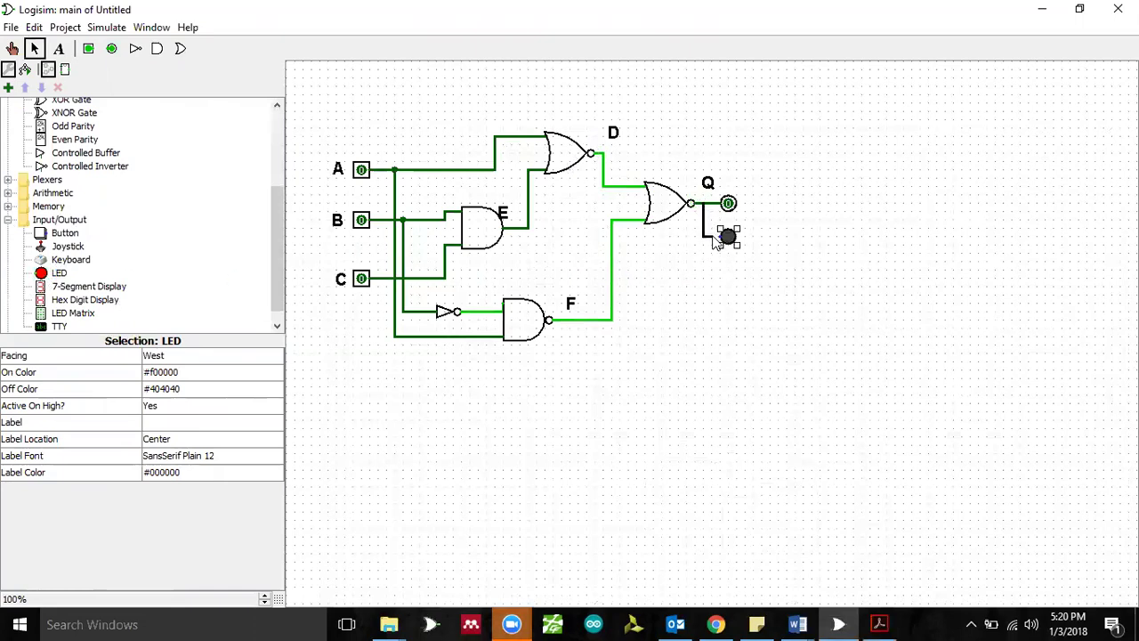
left_click(747, 309)
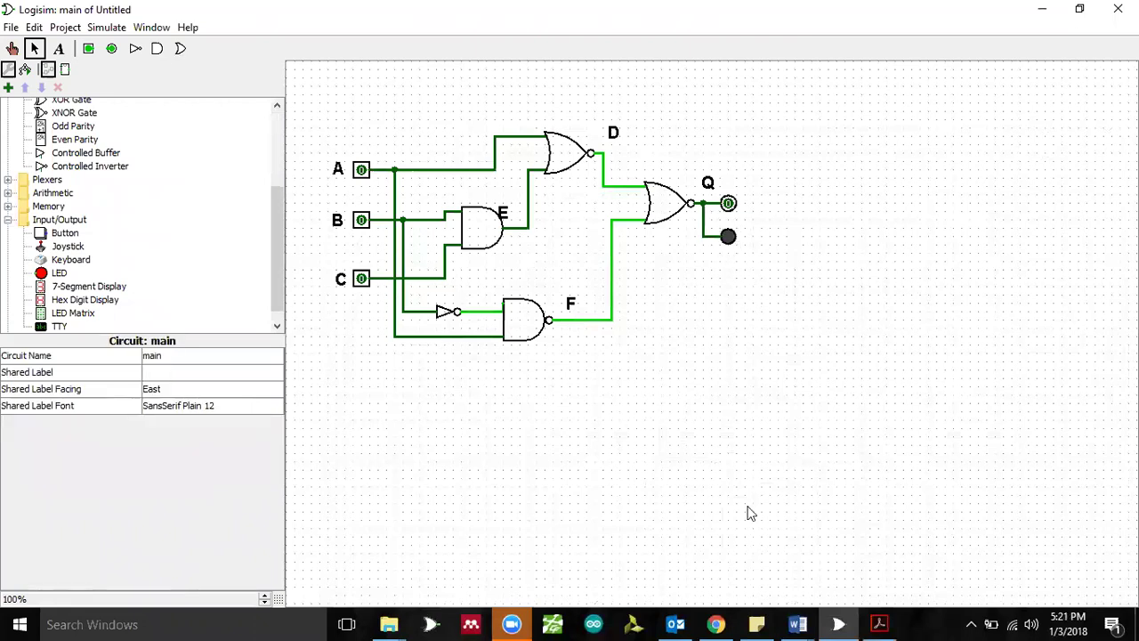
Step: Review Fig. 5 in the lab PDF, then minimise Acrobat
left_click(881, 622)
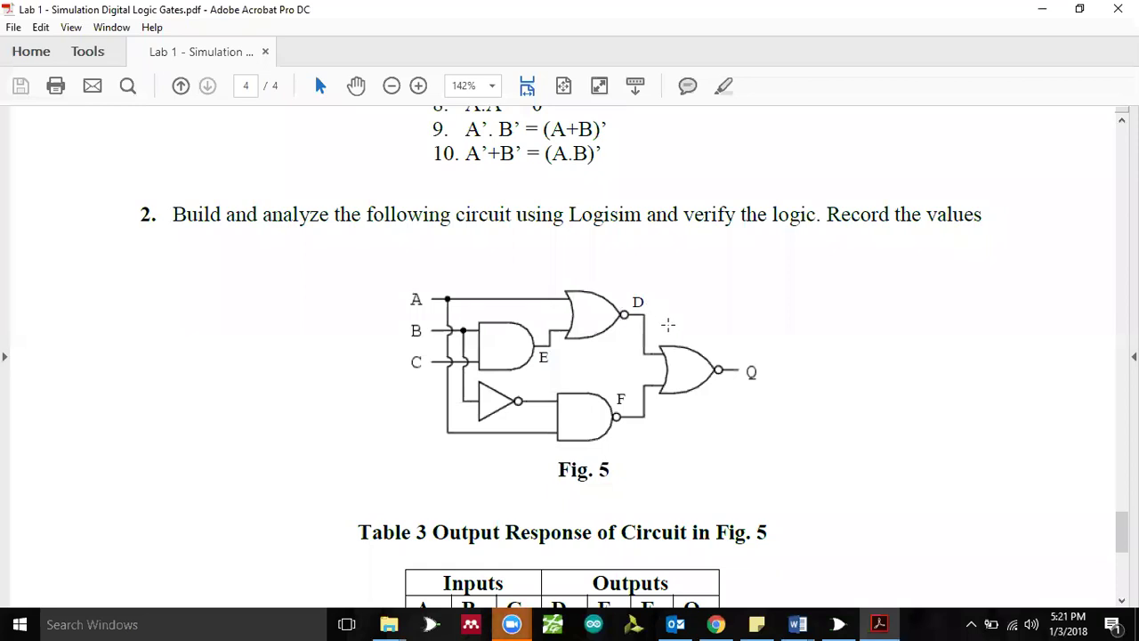
scroll(679, 337, "down", 2)
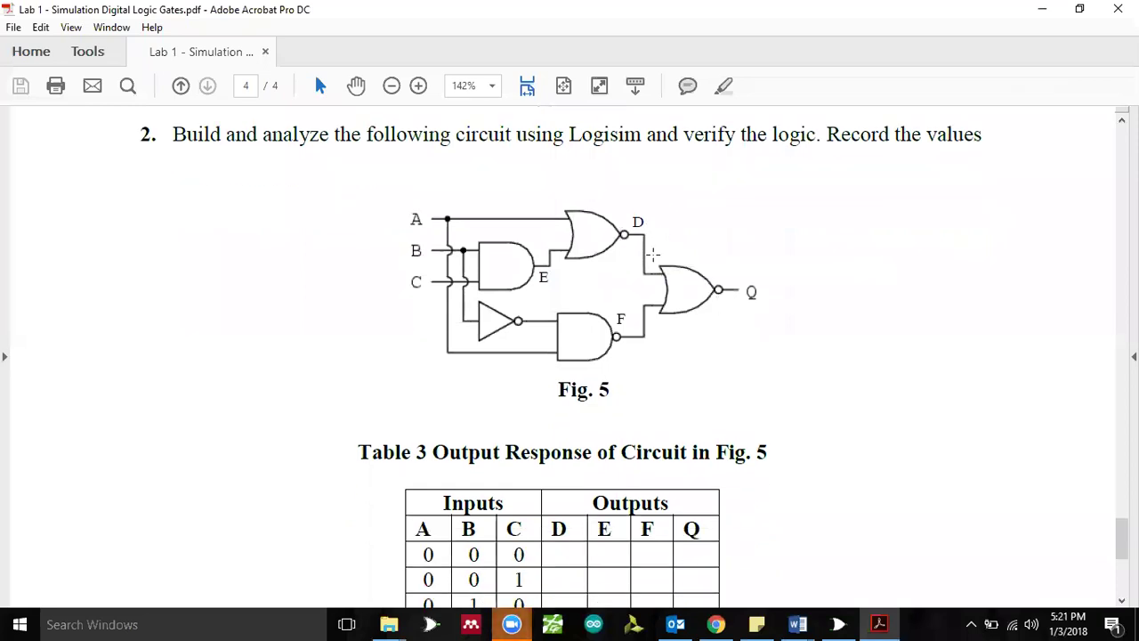
scroll(653, 254, "down", 1)
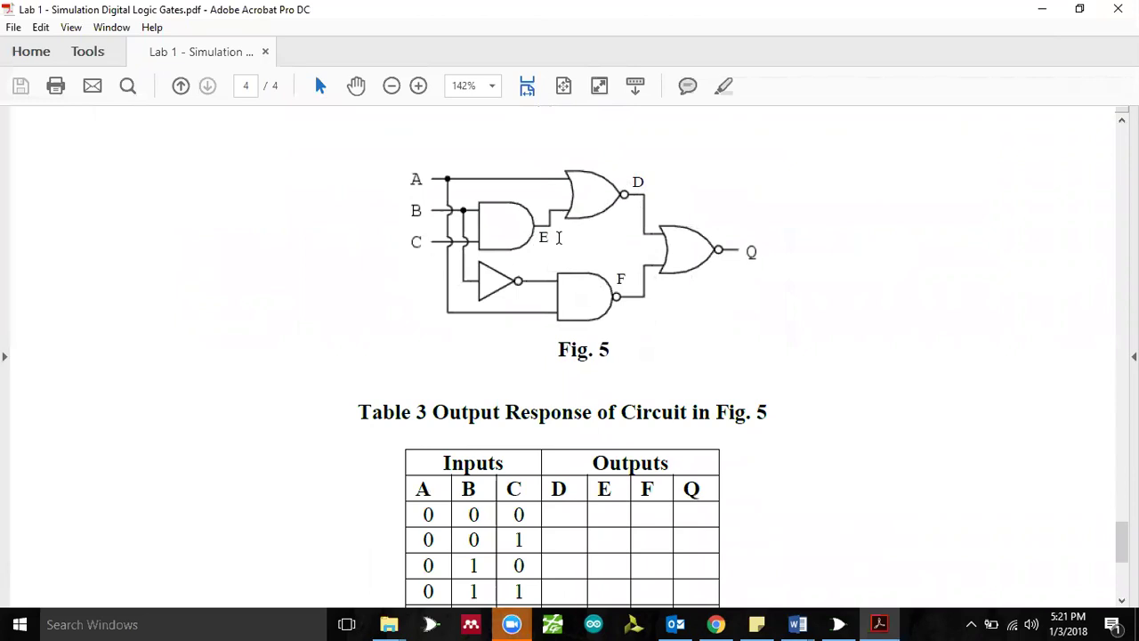
left_click(1028, 10)
Step: Place probe output pins at D, E and F and wire them to their gate outputs
left_click(111, 48)
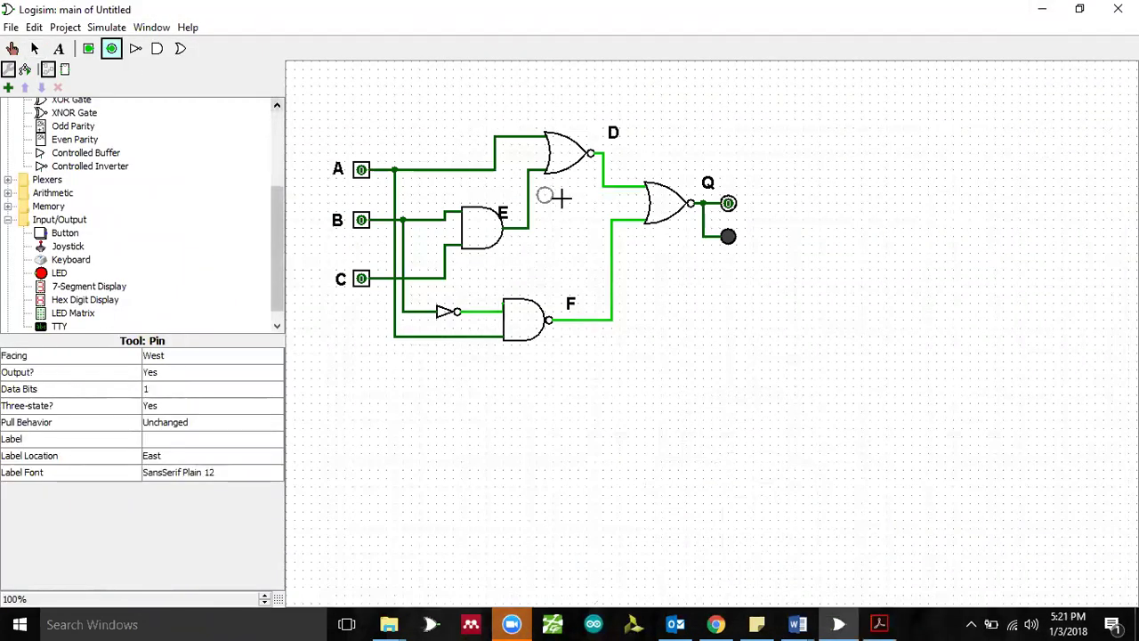
left_click(623, 153)
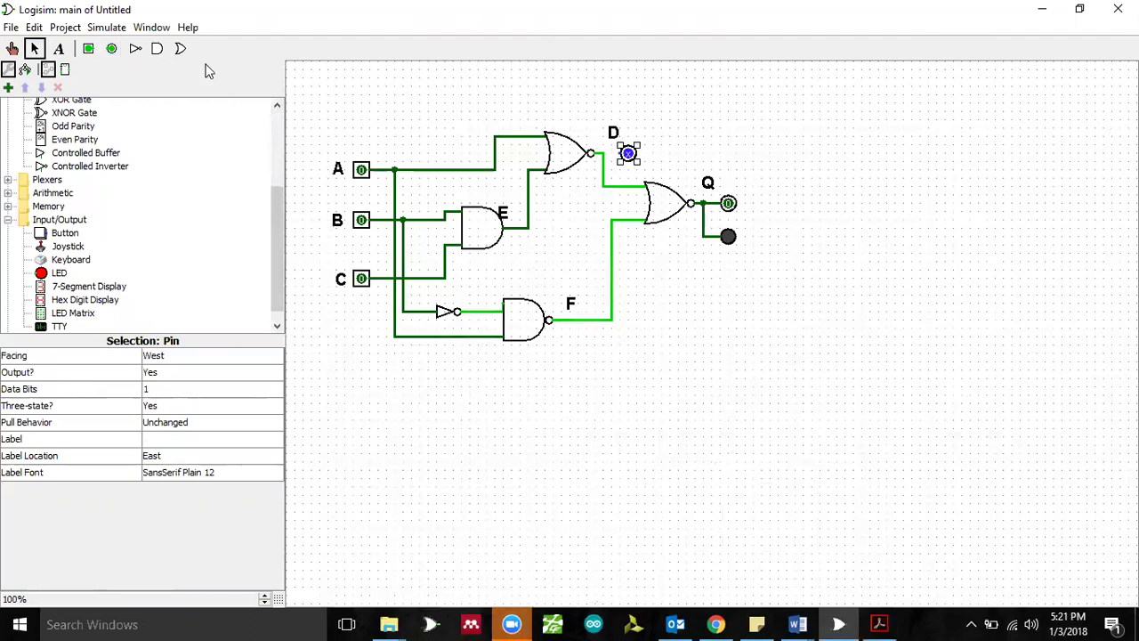
left_click(111, 48)
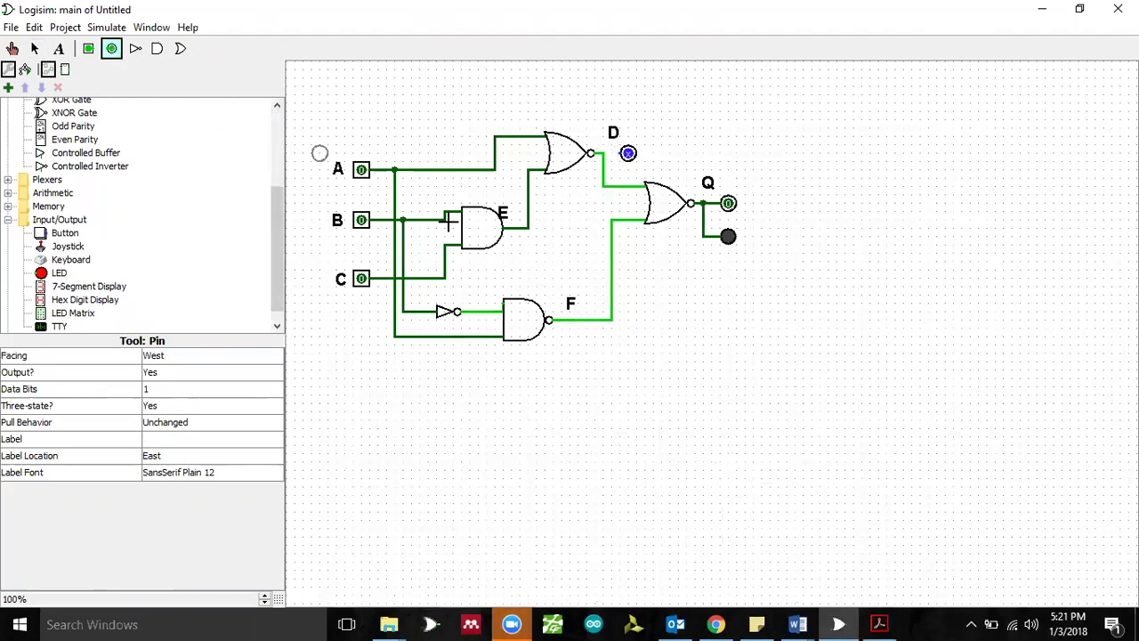
left_click(549, 226)
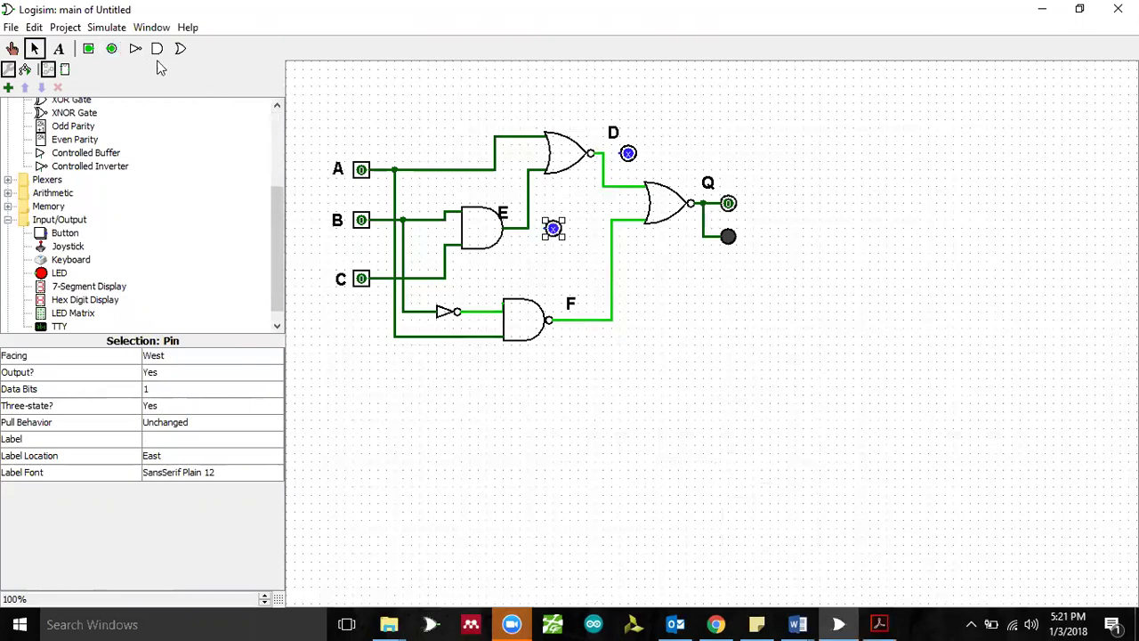
left_click(112, 48)
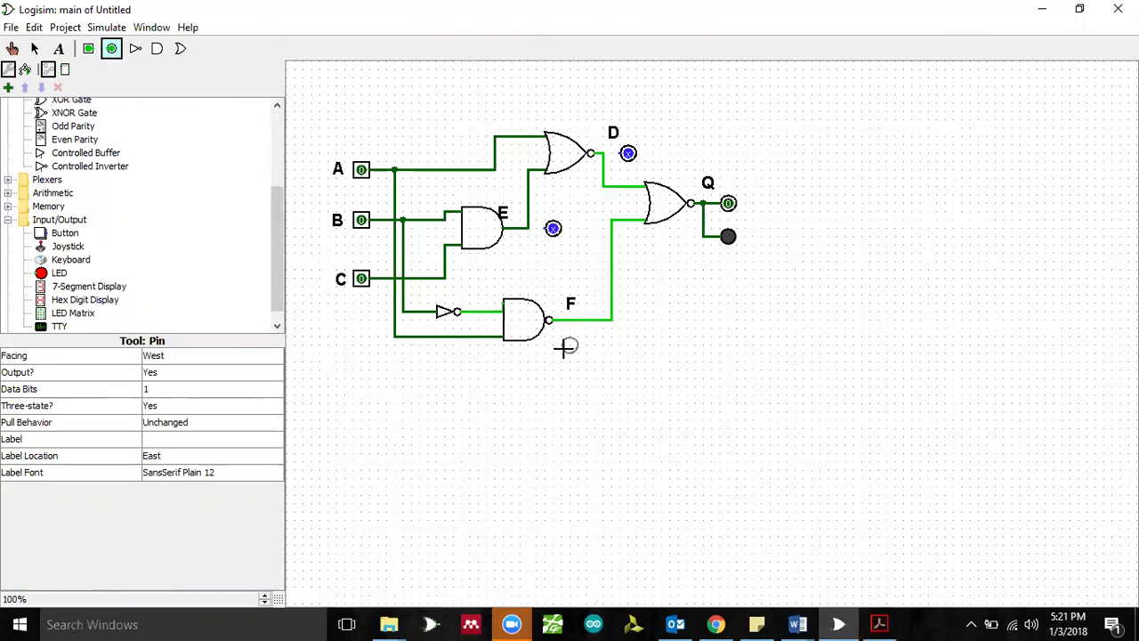
left_click(626, 317)
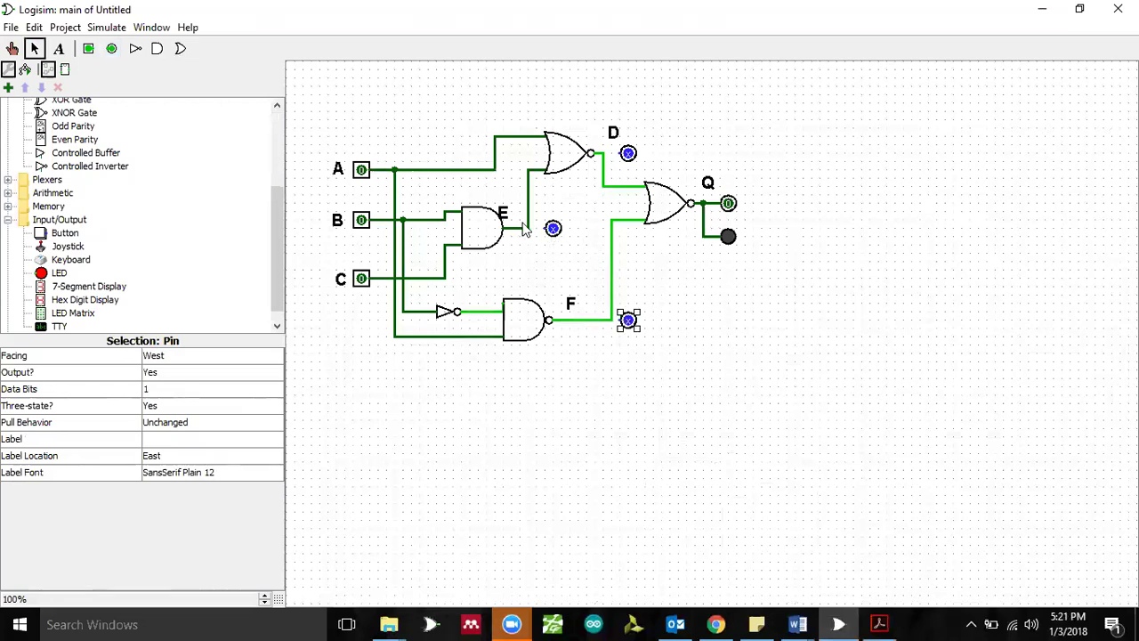
left_click_drag(527, 230, 553, 229)
left_click_drag(604, 154, 627, 153)
Step: Save the circuit to the Desktop as 'Lab 1 part 2'
left_click(10, 27)
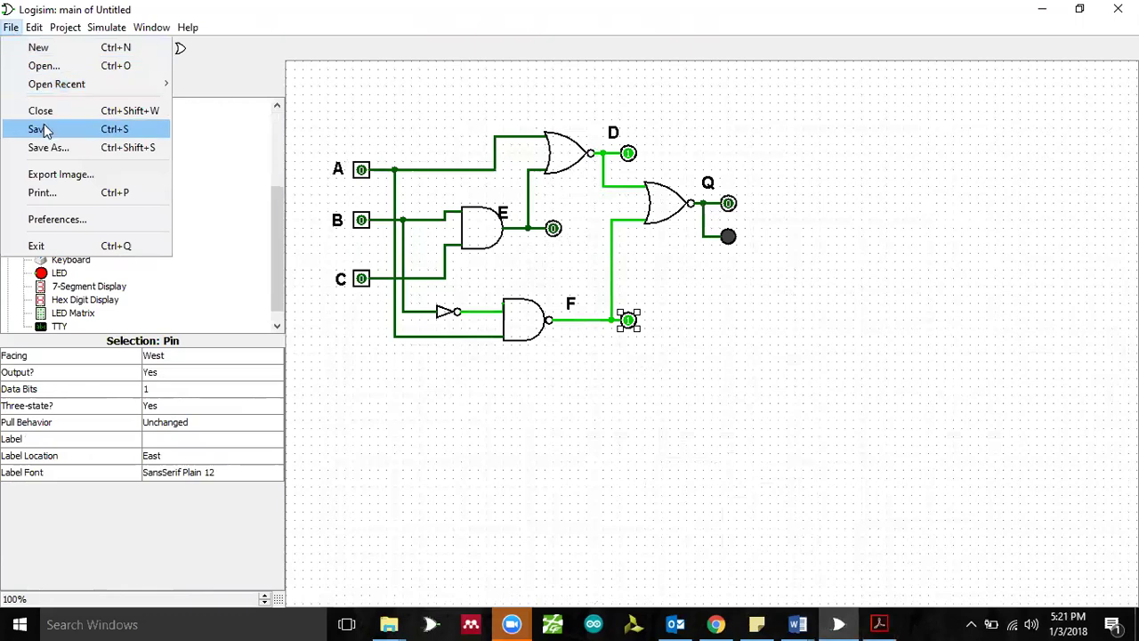
key("Return")
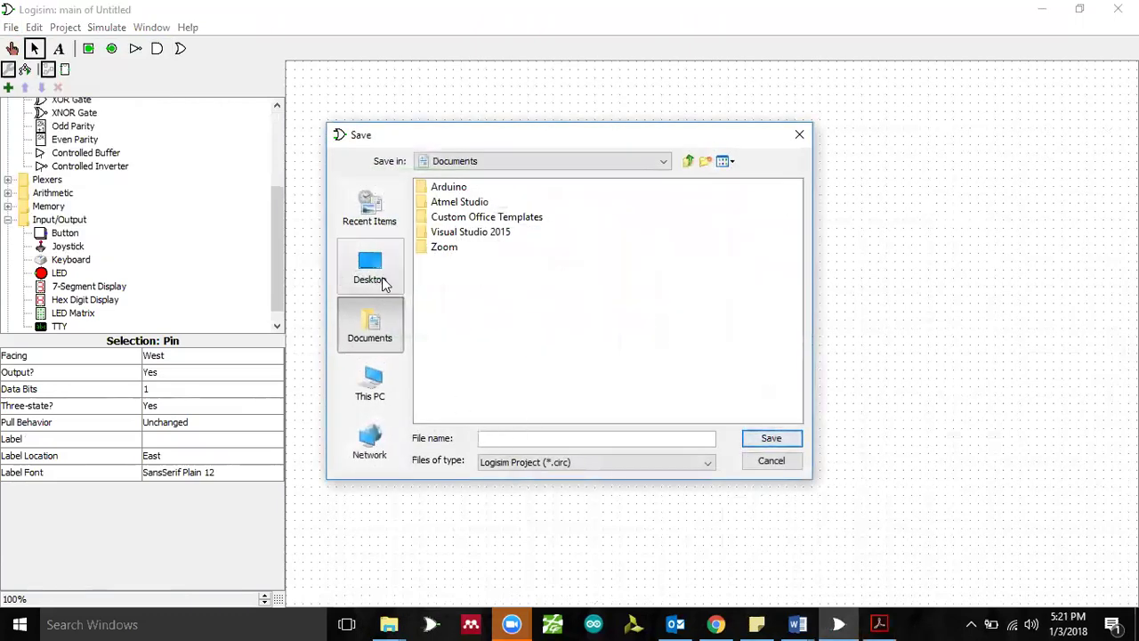
left_click(348, 267)
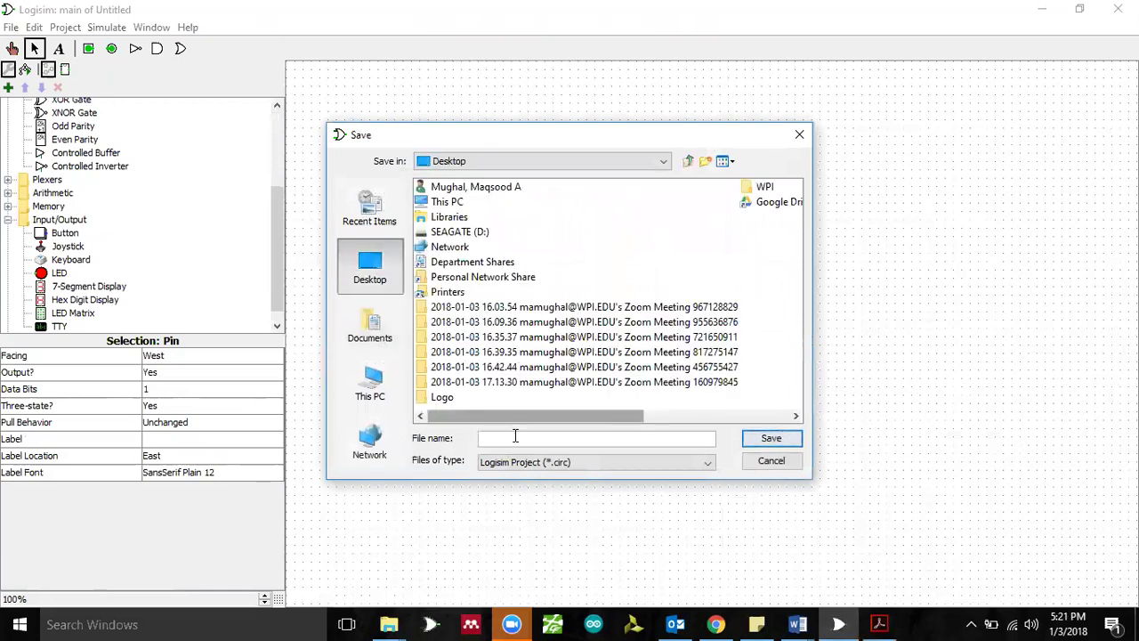
left_click(523, 437)
type("Lab")
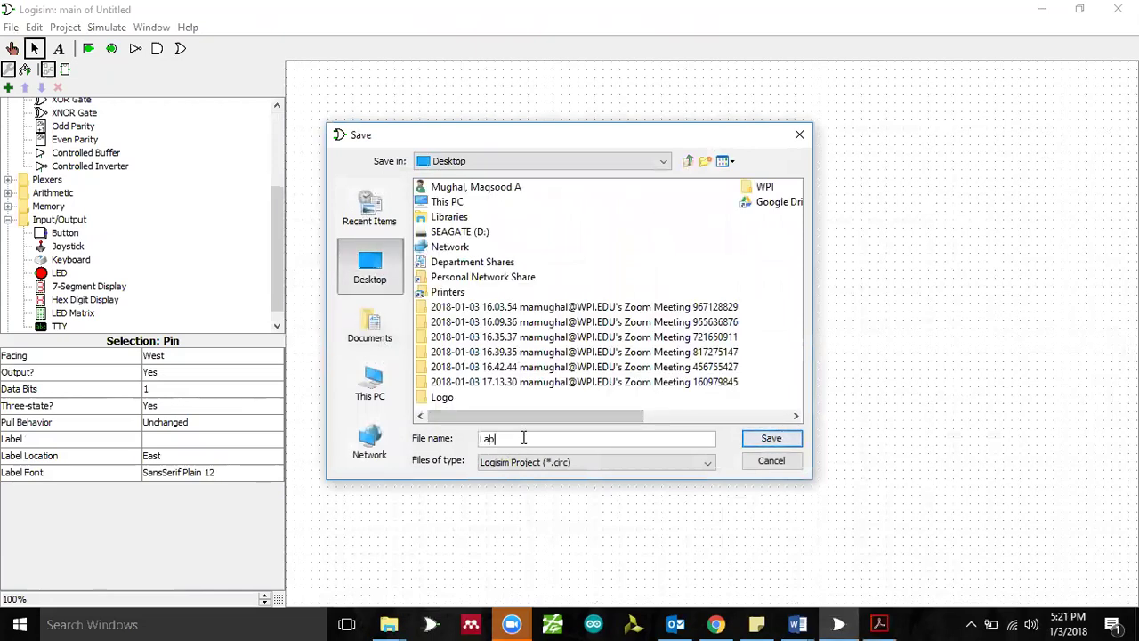
type(" 1 part 2")
left_click(771, 438)
Step: Turn the simulation off and back on
left_click(107, 28)
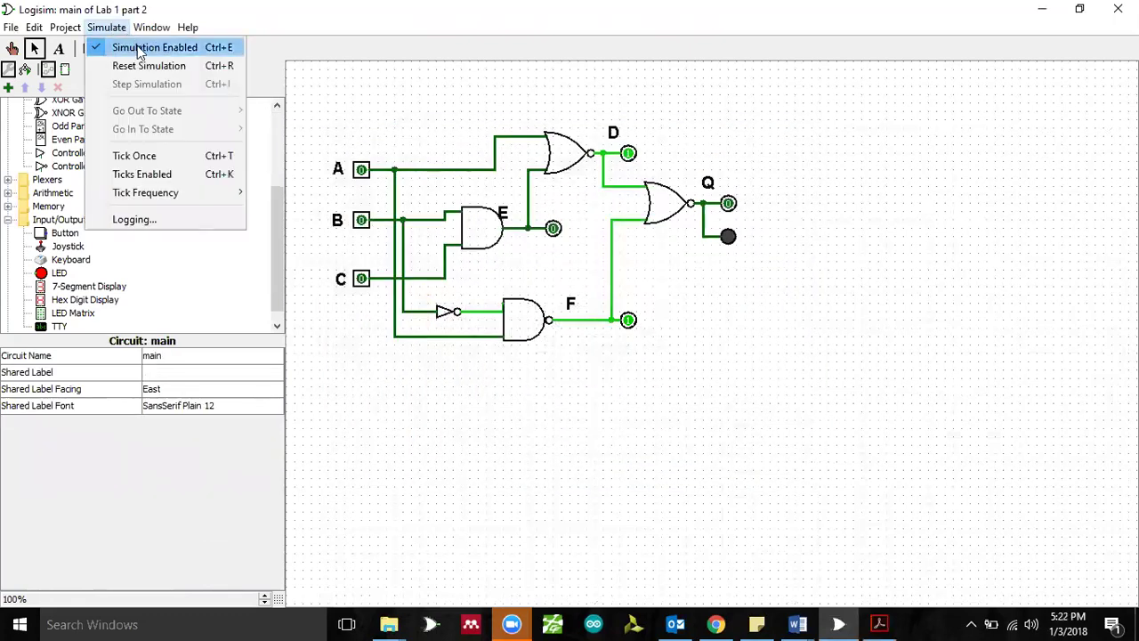
left_click(167, 55)
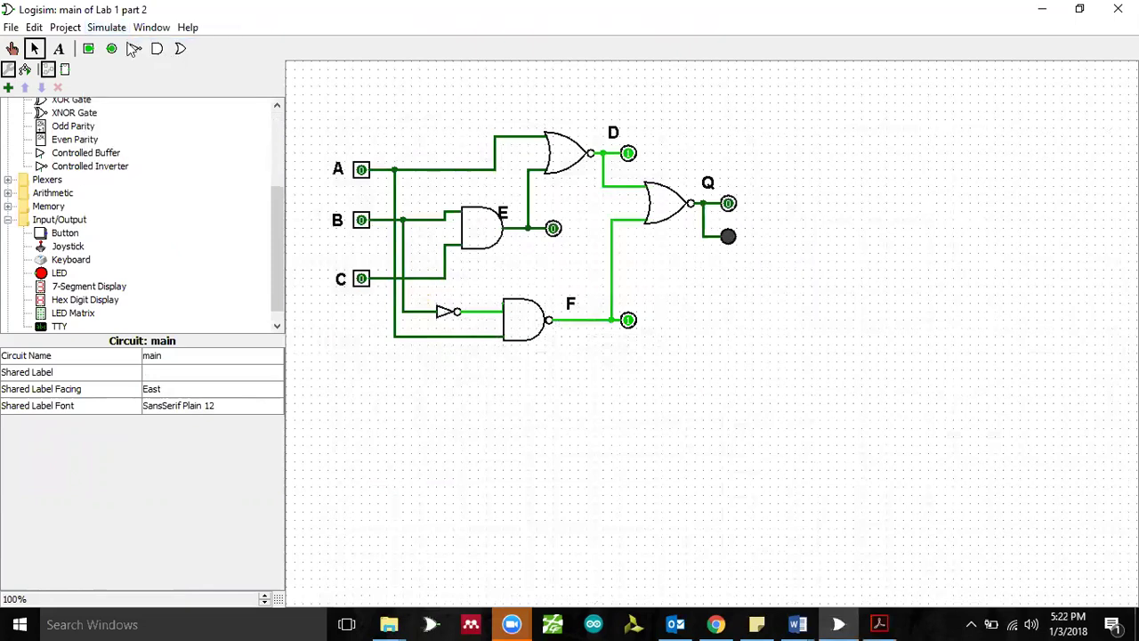
left_click(106, 28)
left_click(116, 48)
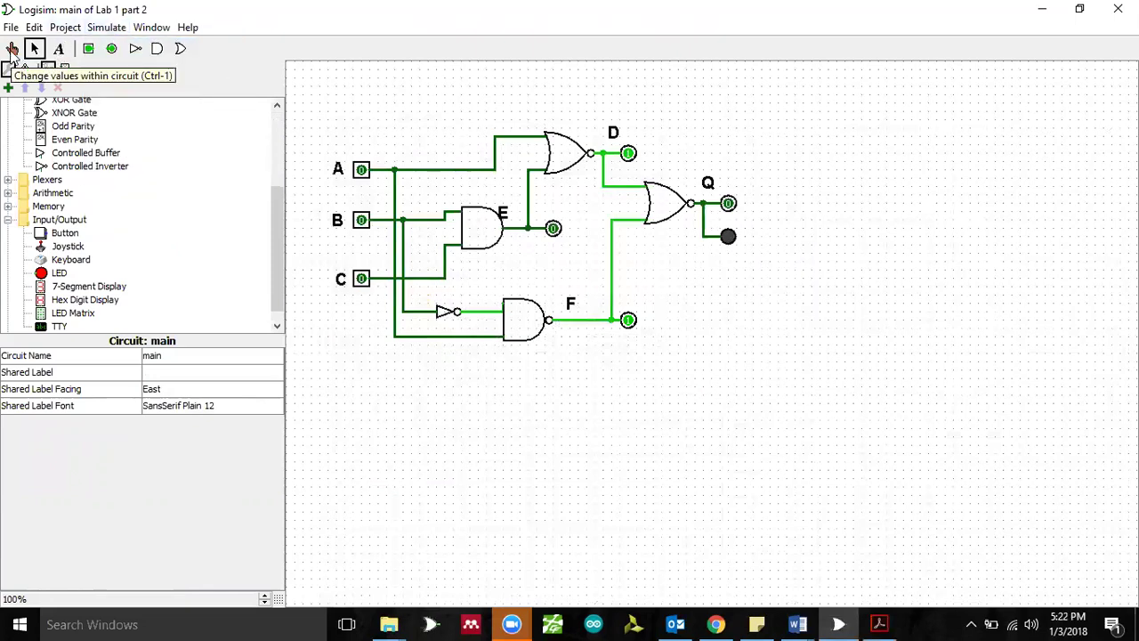
Step: With the Poke tool, set inputs to A=1, B=0, C=1 so Q reads 1 and the LED lights
left_click(12, 52)
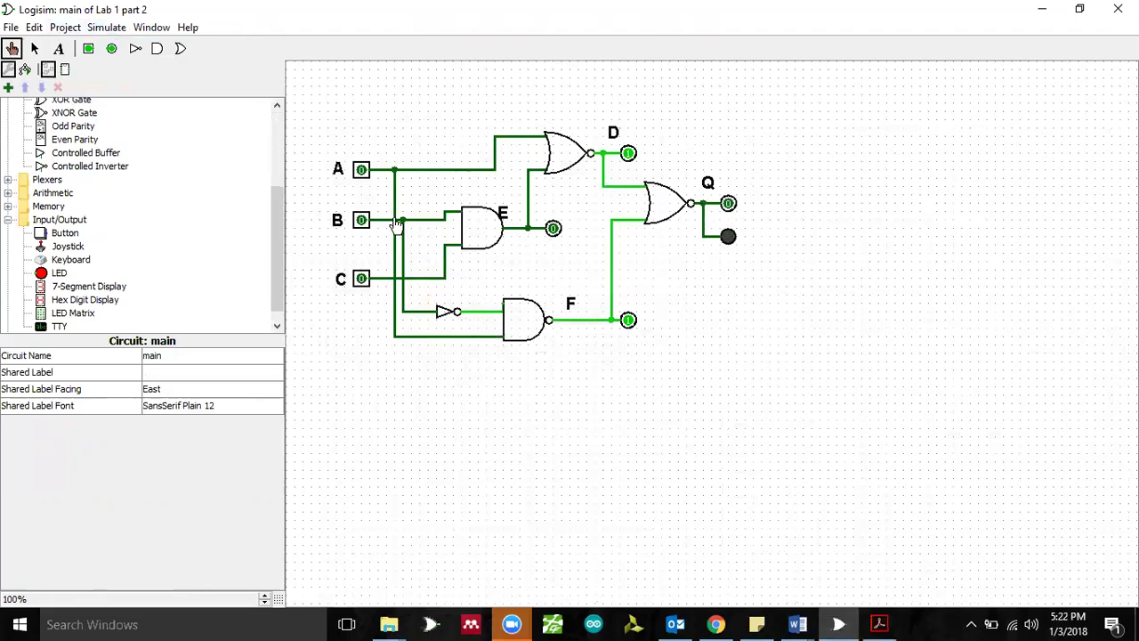
left_click(362, 224)
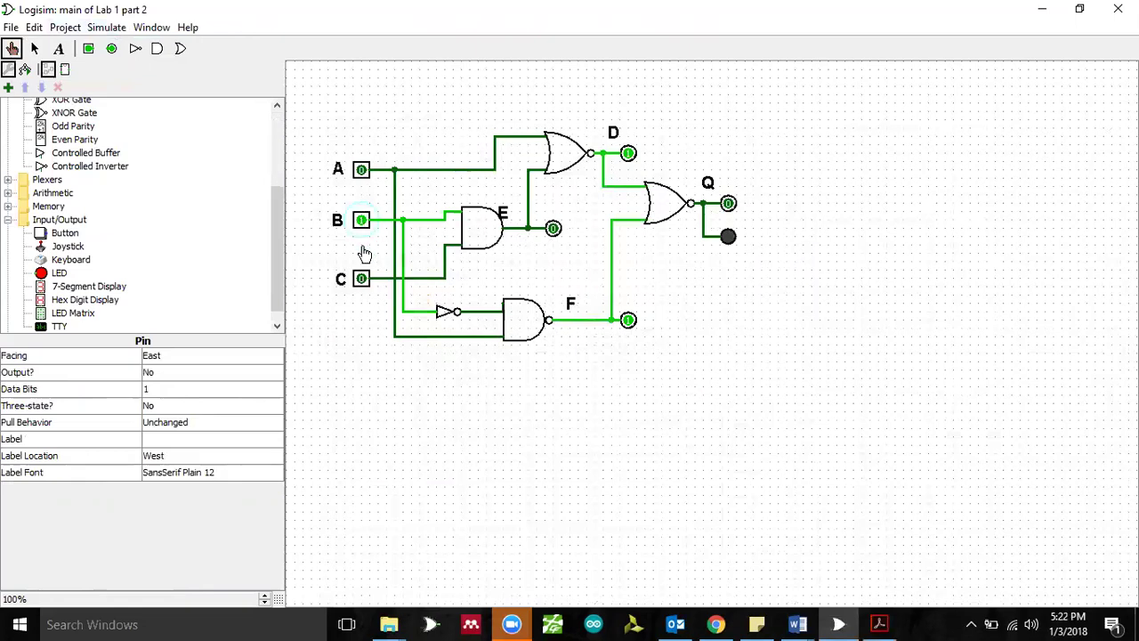
left_click(362, 282)
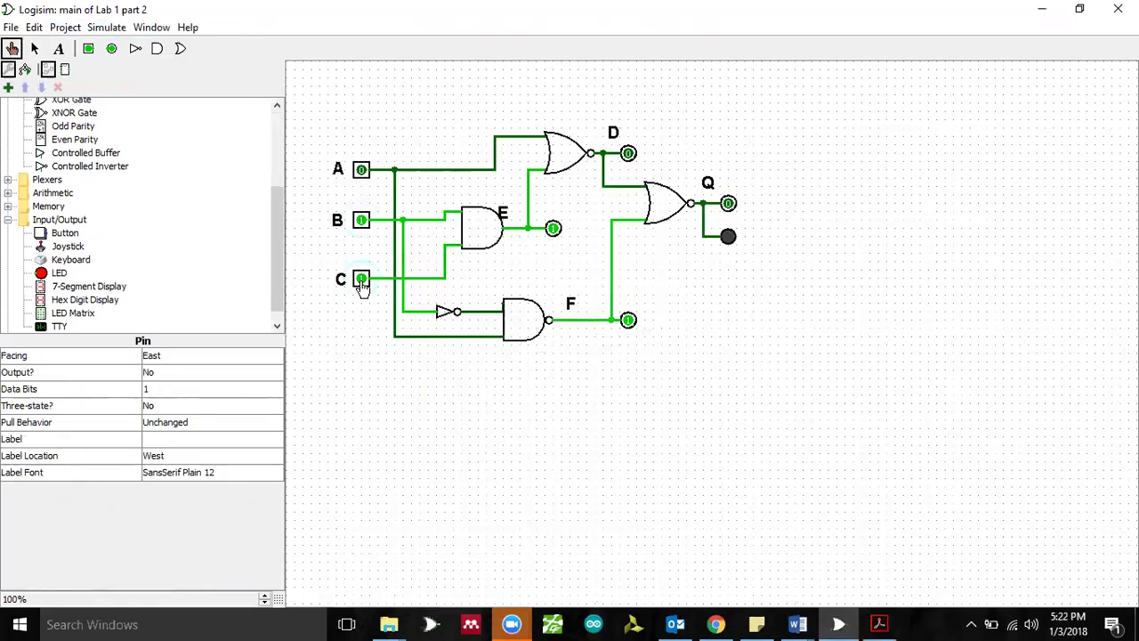
left_click(362, 171)
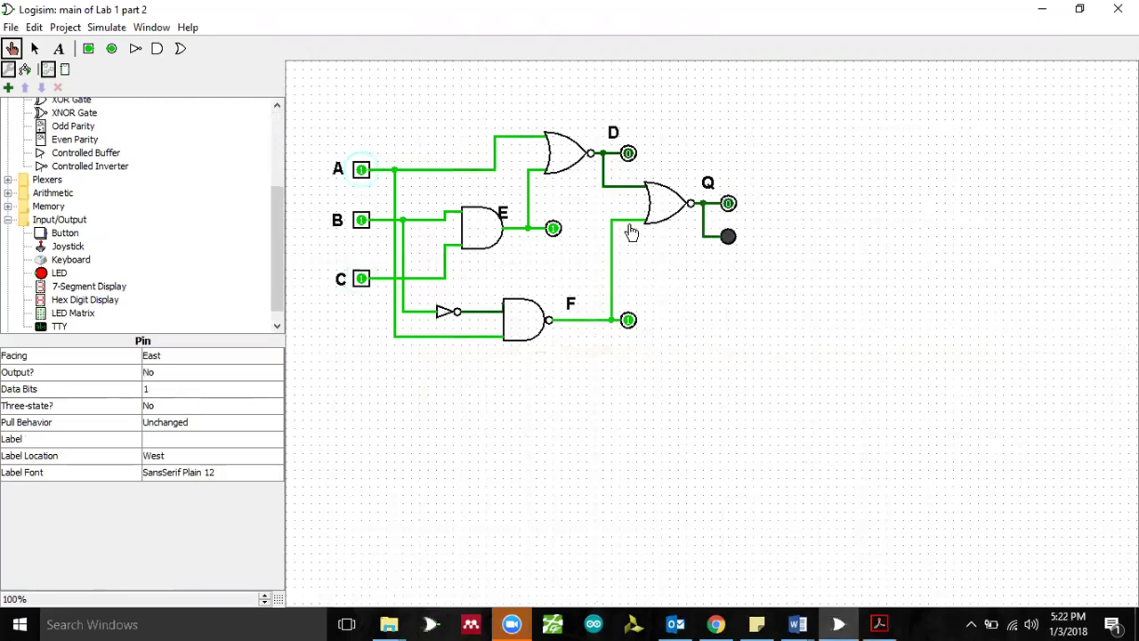
left_click(361, 220)
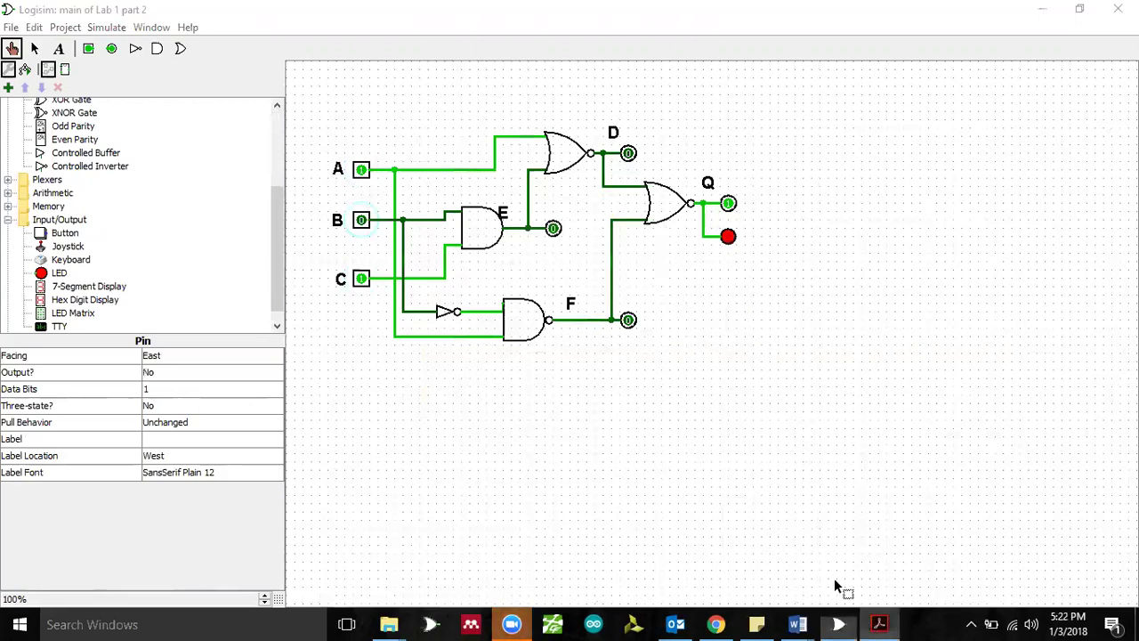
Step: Scroll up to Part 2 in the PDF and select the line A+0 = A
scroll(569, 302, "up", 10)
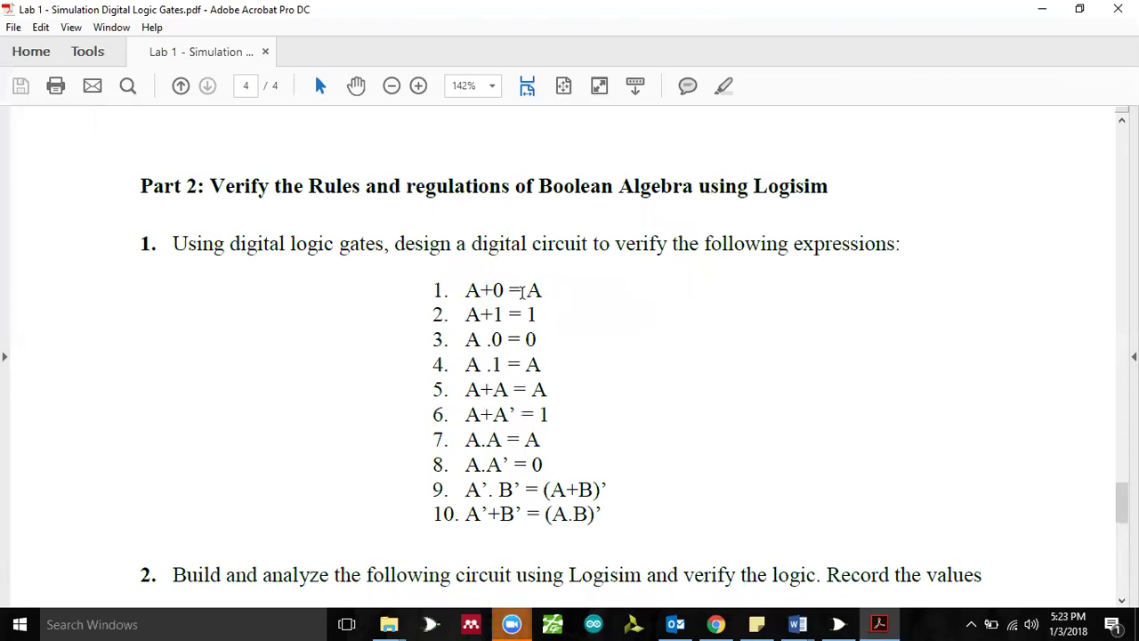
mouse_move(482, 290)
left_mouse_down()
mouse_move(495, 290)
mouse_move(467, 290)
mouse_move(506, 290)
mouse_move(472, 292)
left_mouse_up()
left_click(477, 296)
left_click(488, 290)
triple_click(483, 291)
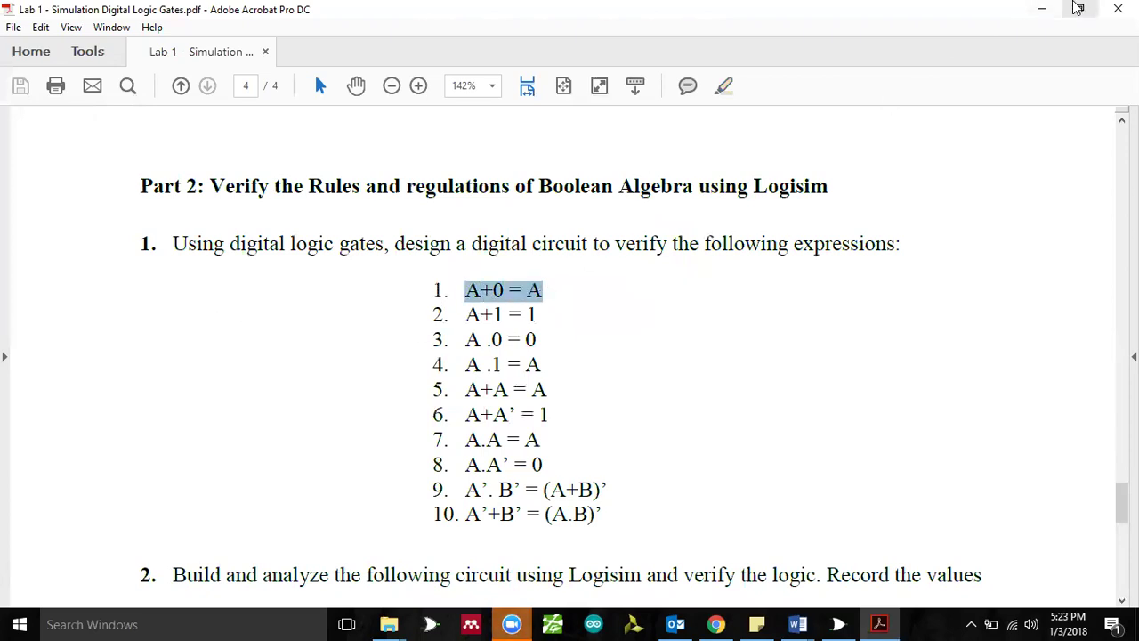
Step: Back in Logisim, place a new input pin below the Fig. 5 circuit
left_click(1042, 8)
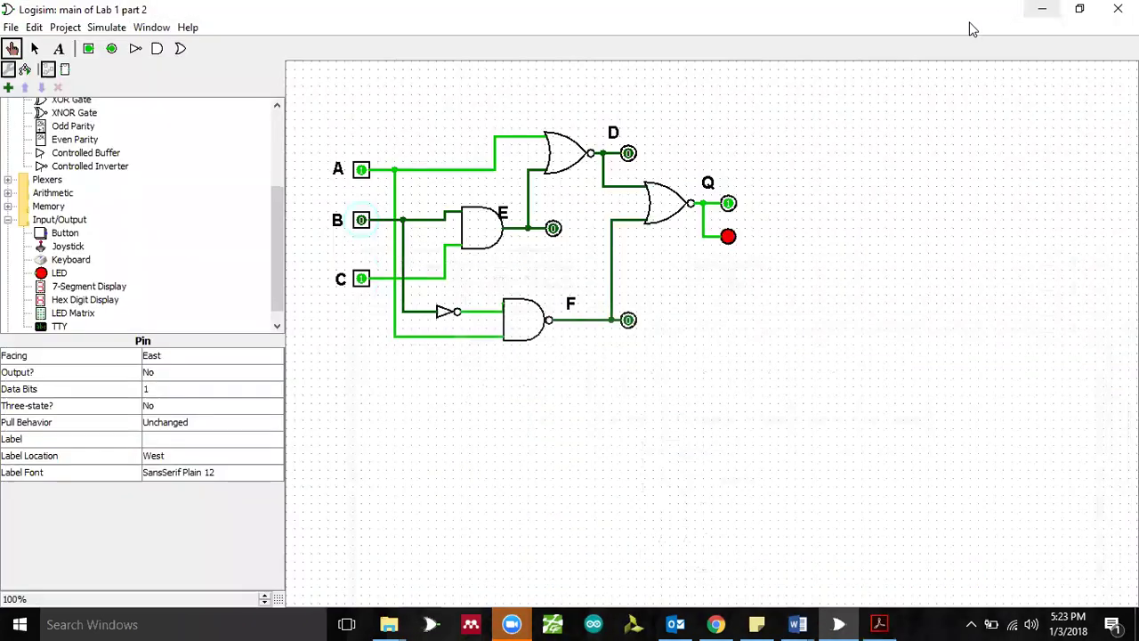
left_click(88, 48)
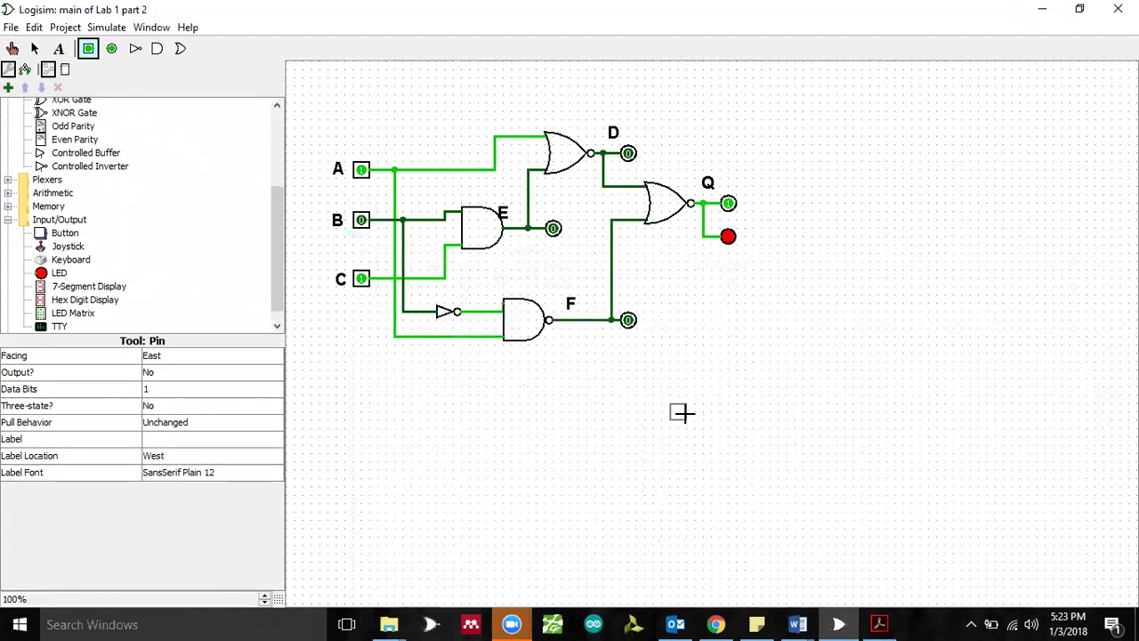
left_click(721, 402)
Step: Add a bold size-20 label A beside the new input pin
left_click(58, 49)
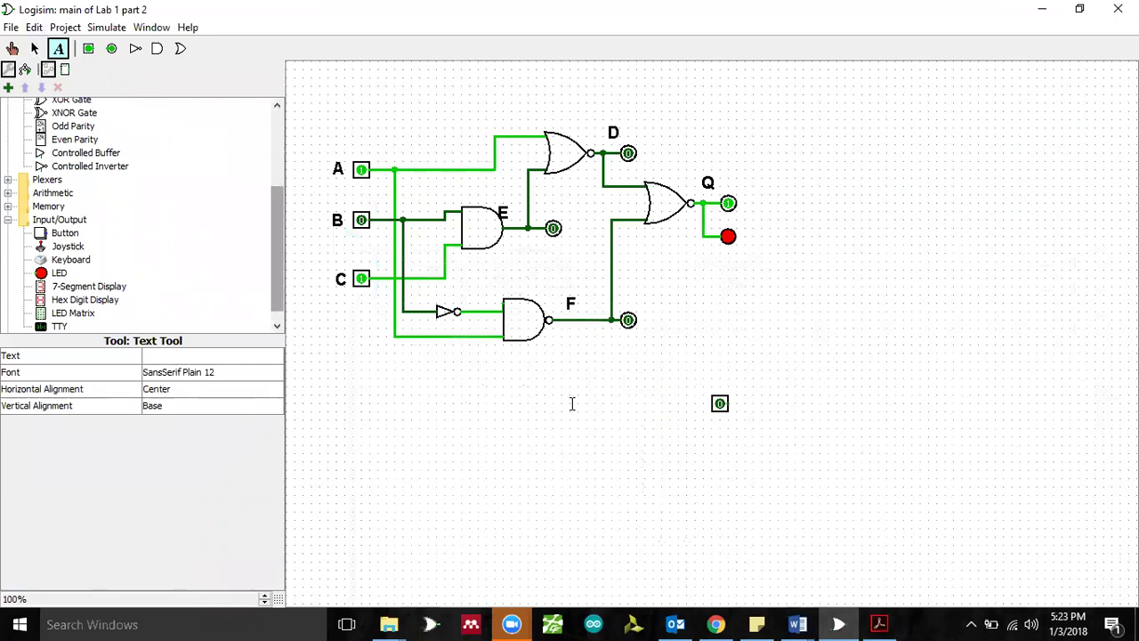
left_click(672, 399)
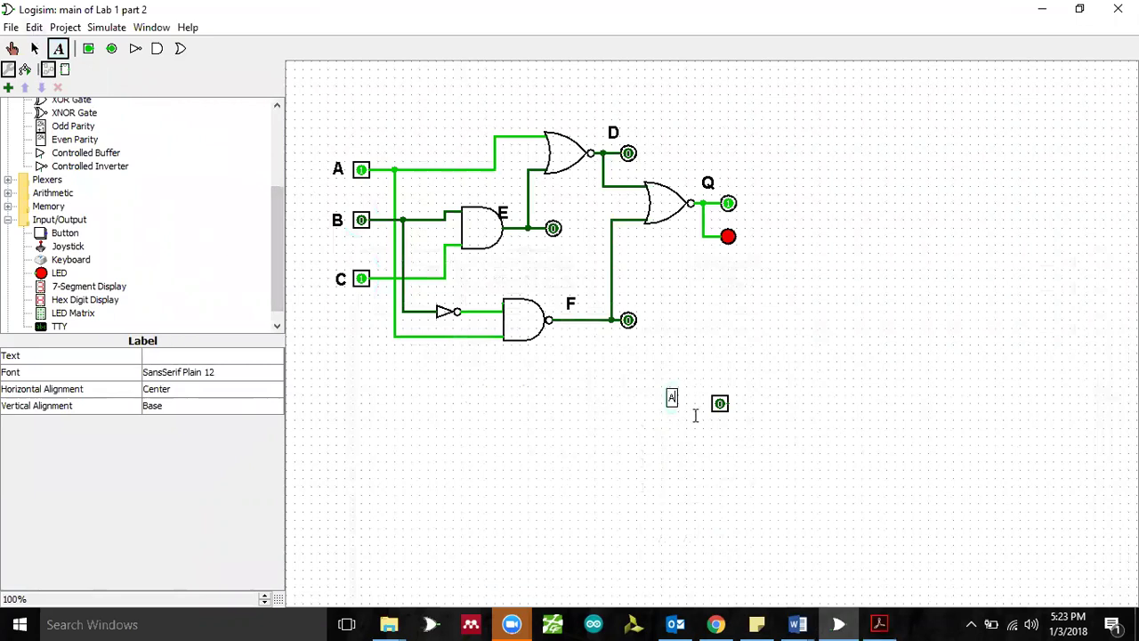
left_click(165, 376)
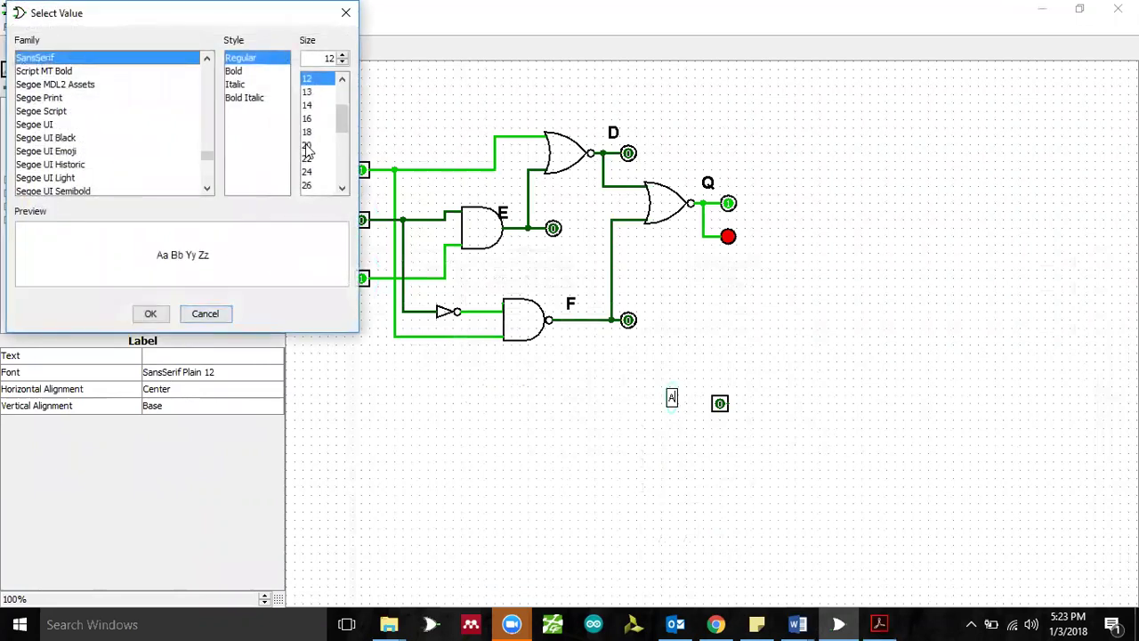
left_click(308, 145)
left_click(247, 73)
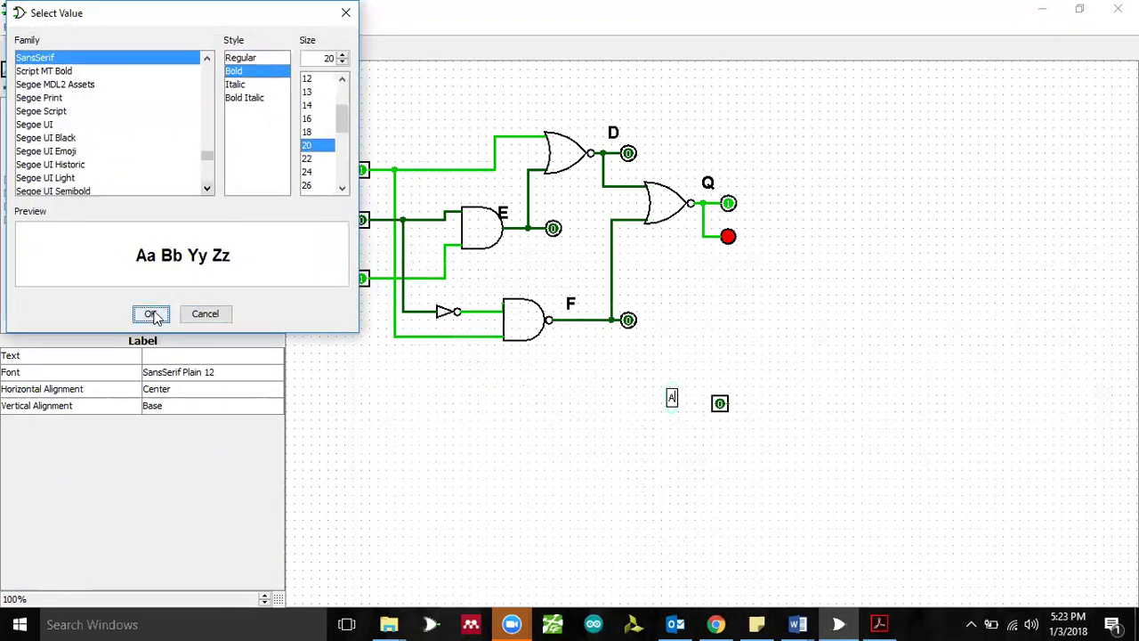
left_click(150, 314)
left_click(672, 375)
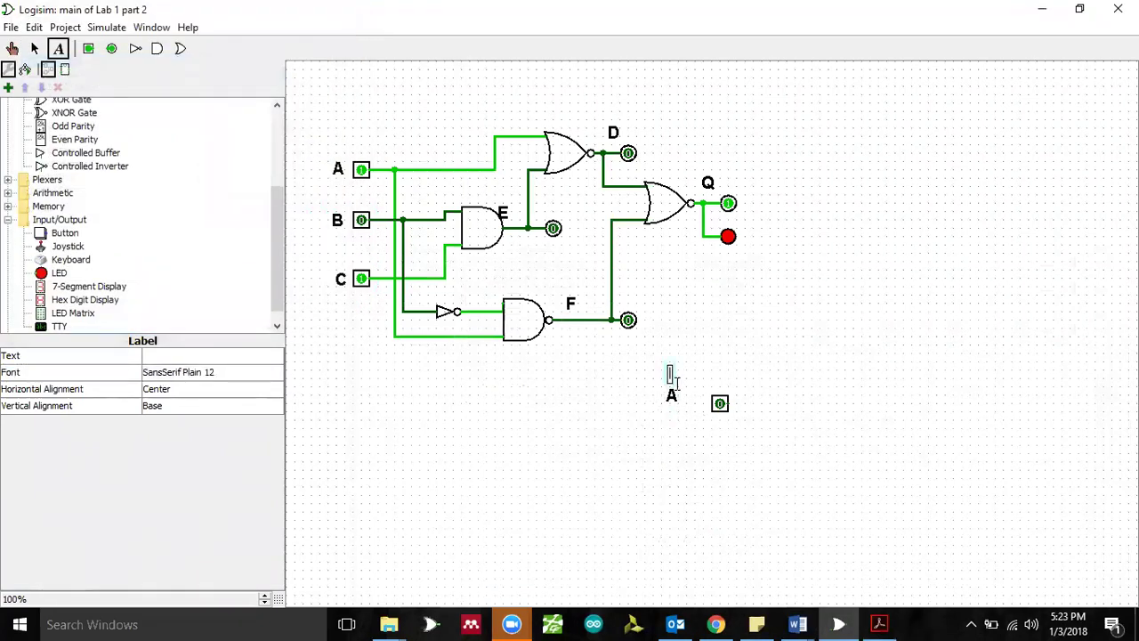
left_click(35, 49)
left_click_drag(671, 393, 687, 402)
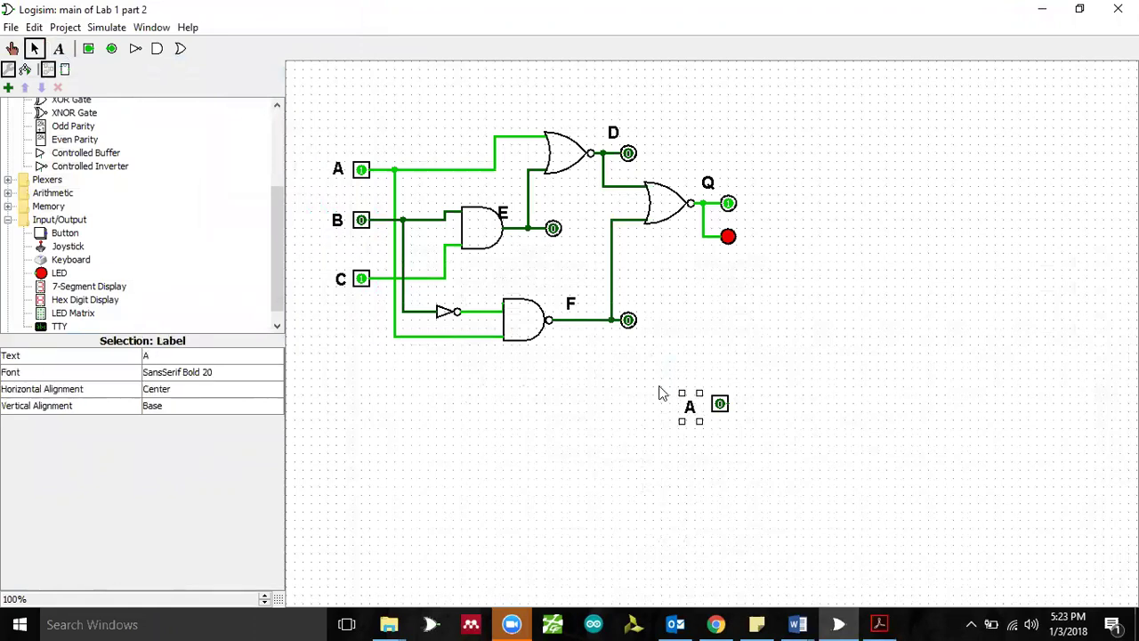
Step: Place a second input pin above the first, rechecking A+0 = A in the PDF
left_click(88, 50)
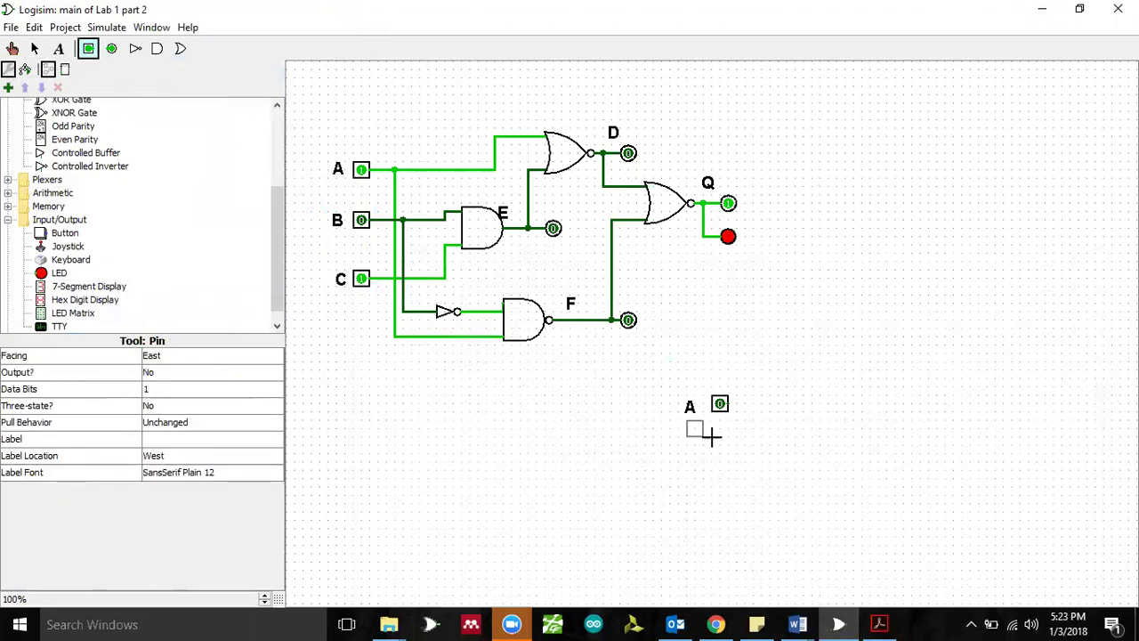
left_click(726, 361)
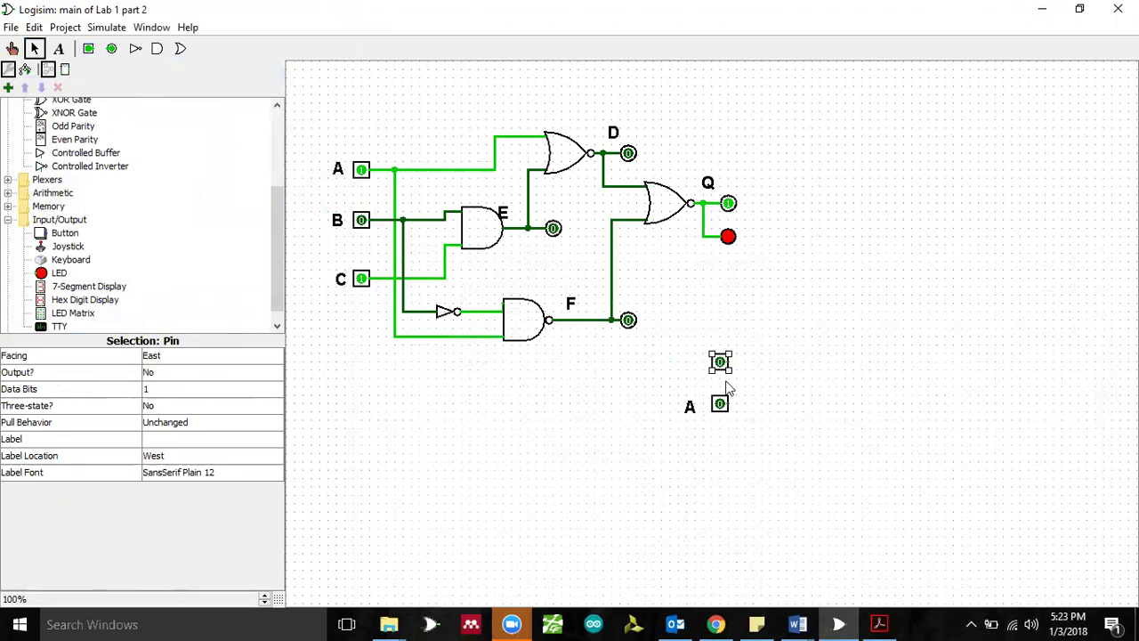
left_click(879, 624)
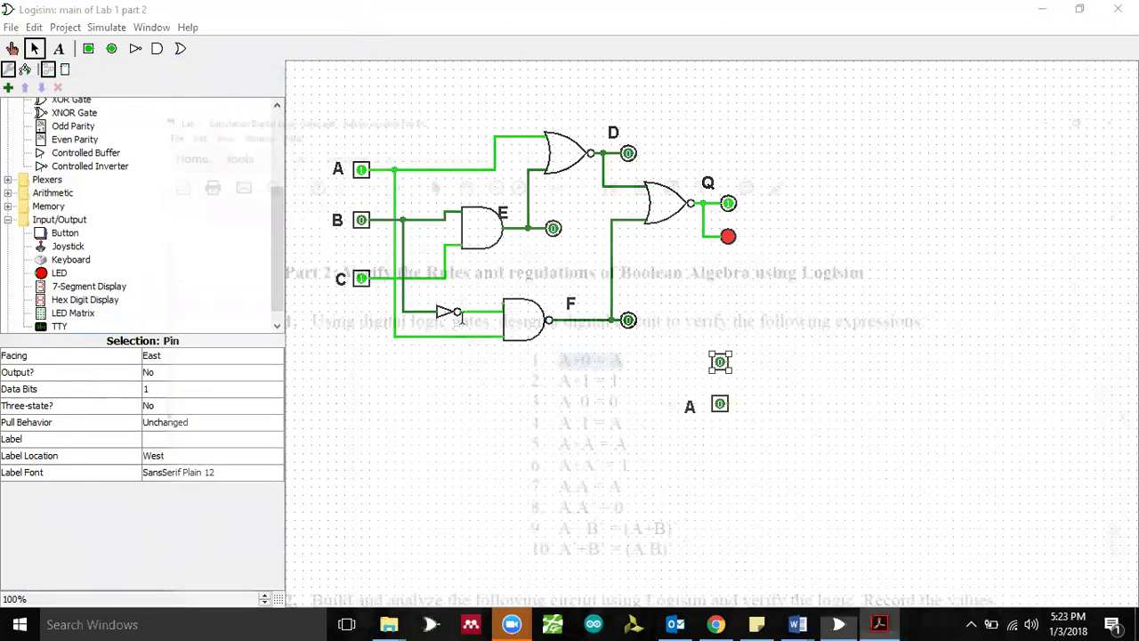
left_click_drag(481, 290, 494, 290)
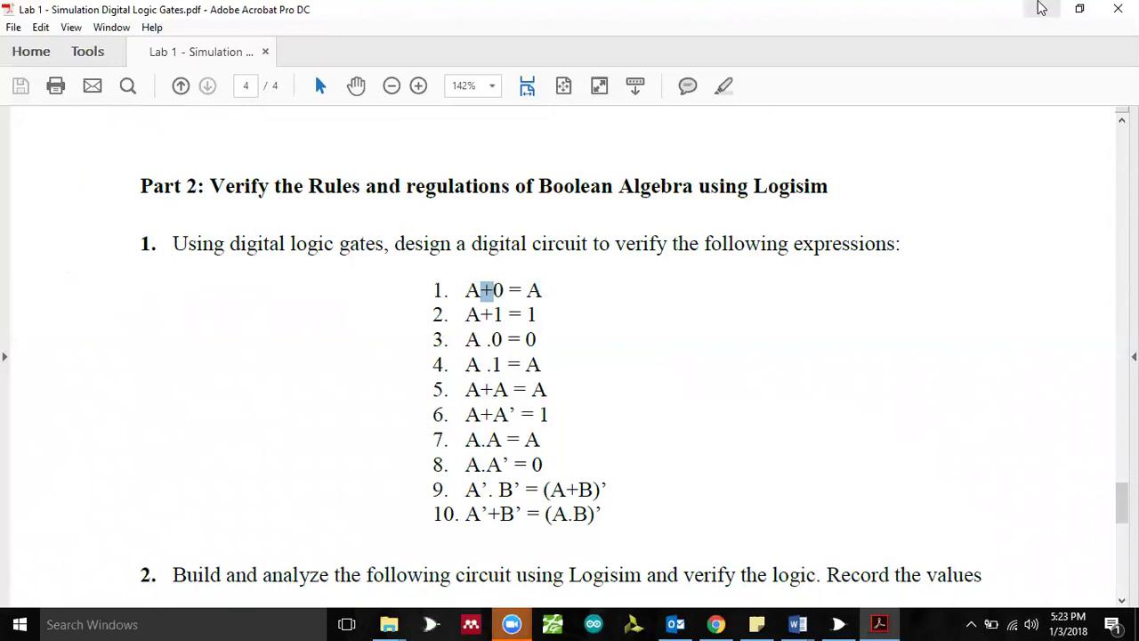
left_click(1041, 8)
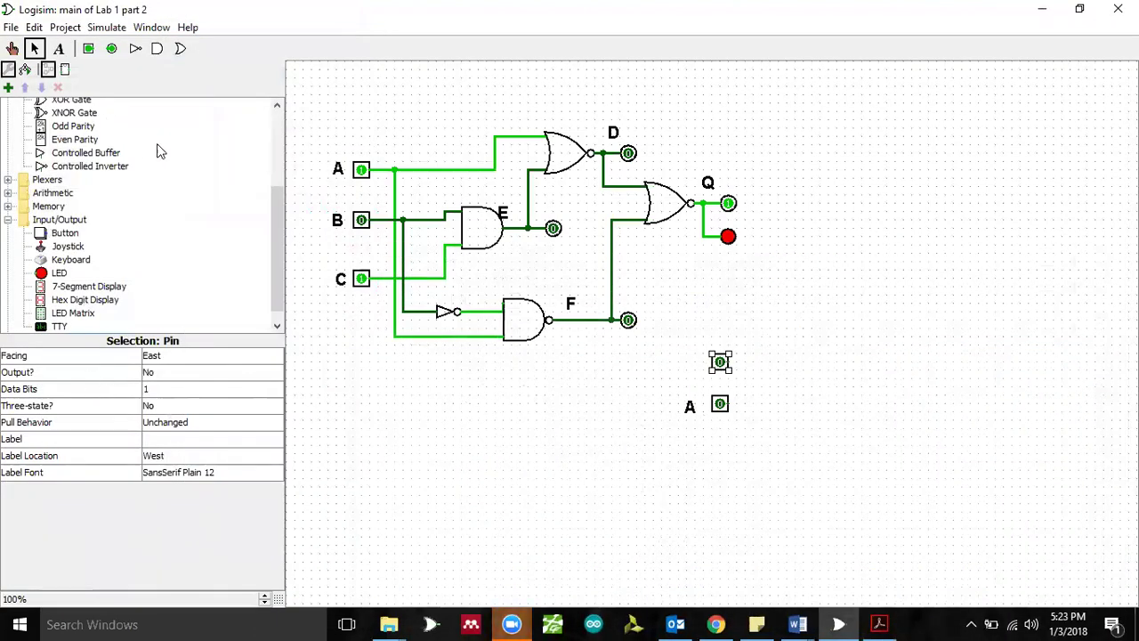
left_click_drag(277, 221, 275, 146)
Step: Place an OR gate right of the new pins and give it 2 inputs
left_click(71, 198)
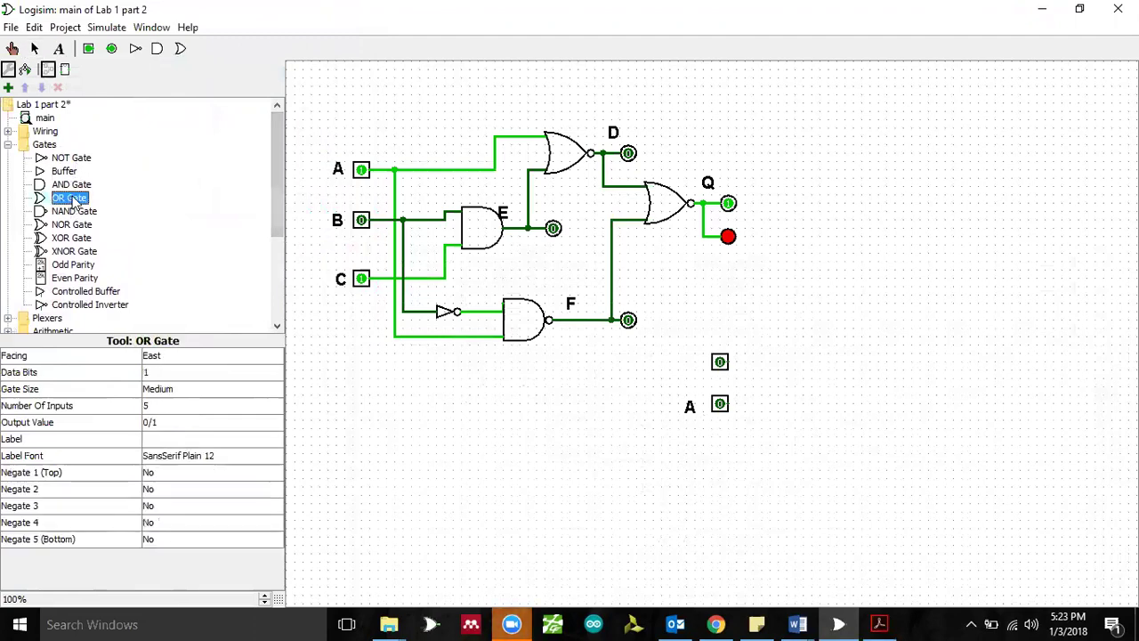
left_click(821, 388)
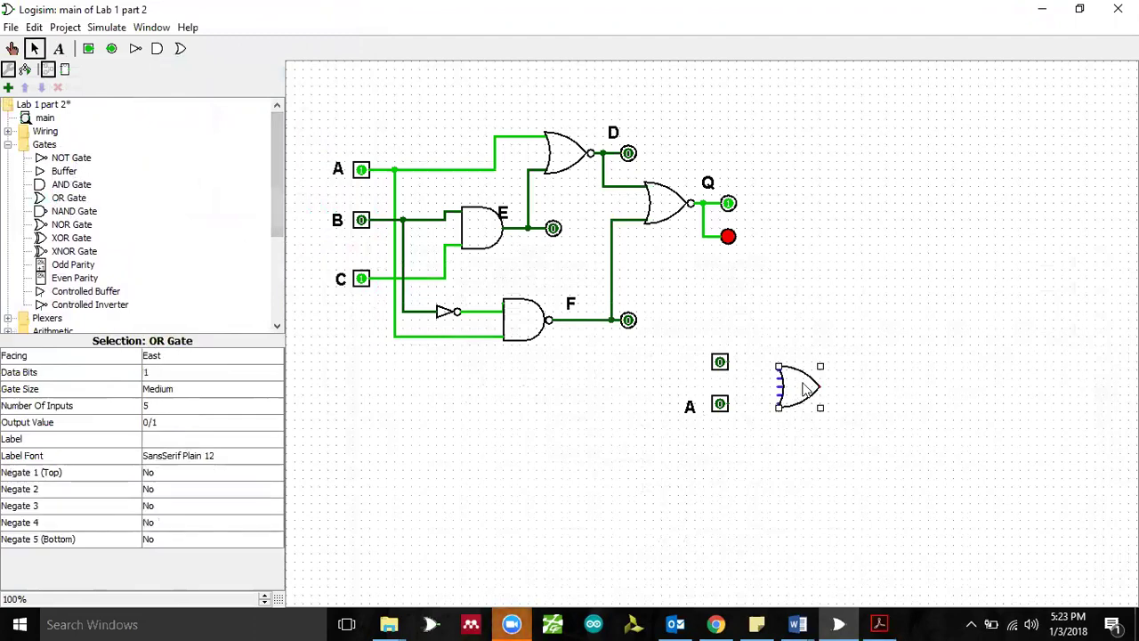
left_click(159, 407)
scroll(277, 436, "up", 3)
left_click(200, 428)
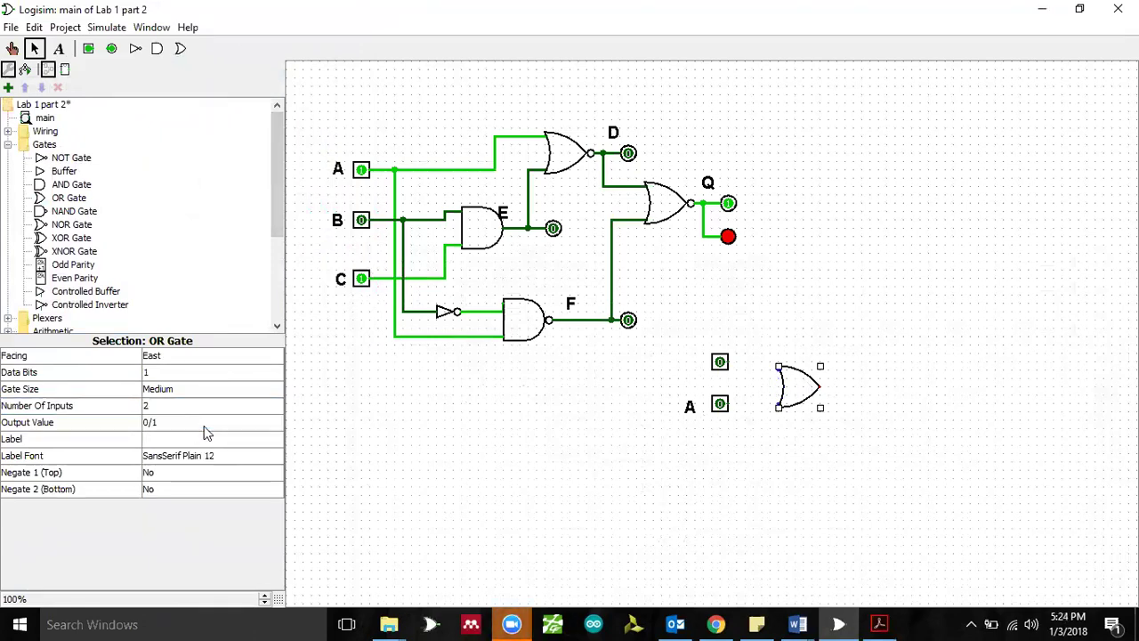
Step: Wire both input pins to the OR gate and add an output pin at its output
left_click(730, 361)
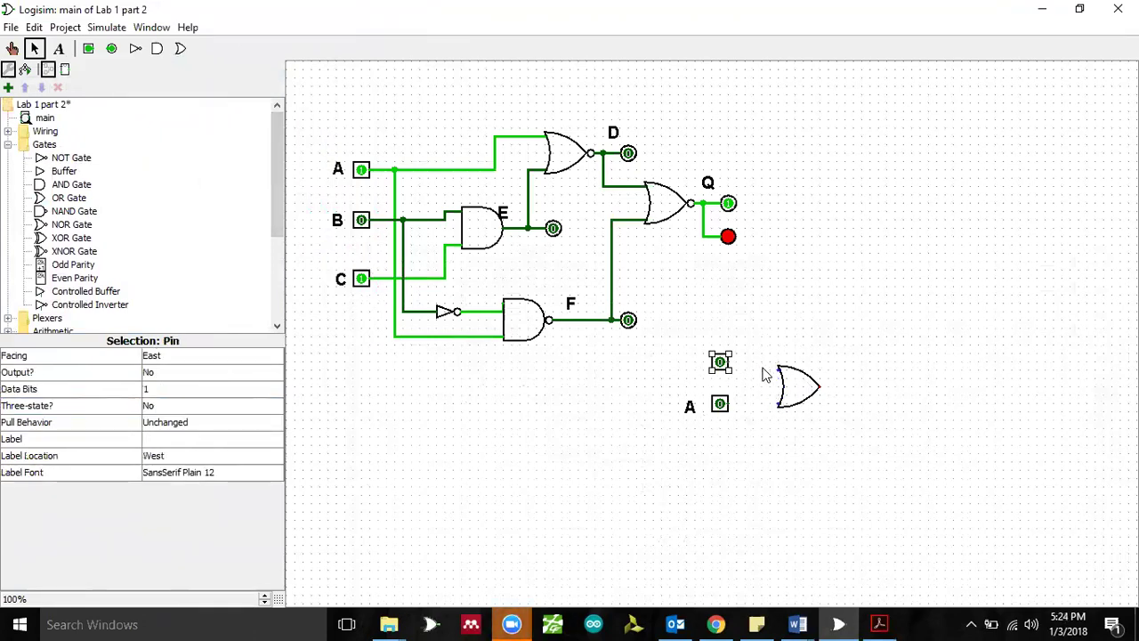
left_click_drag(730, 361, 778, 375)
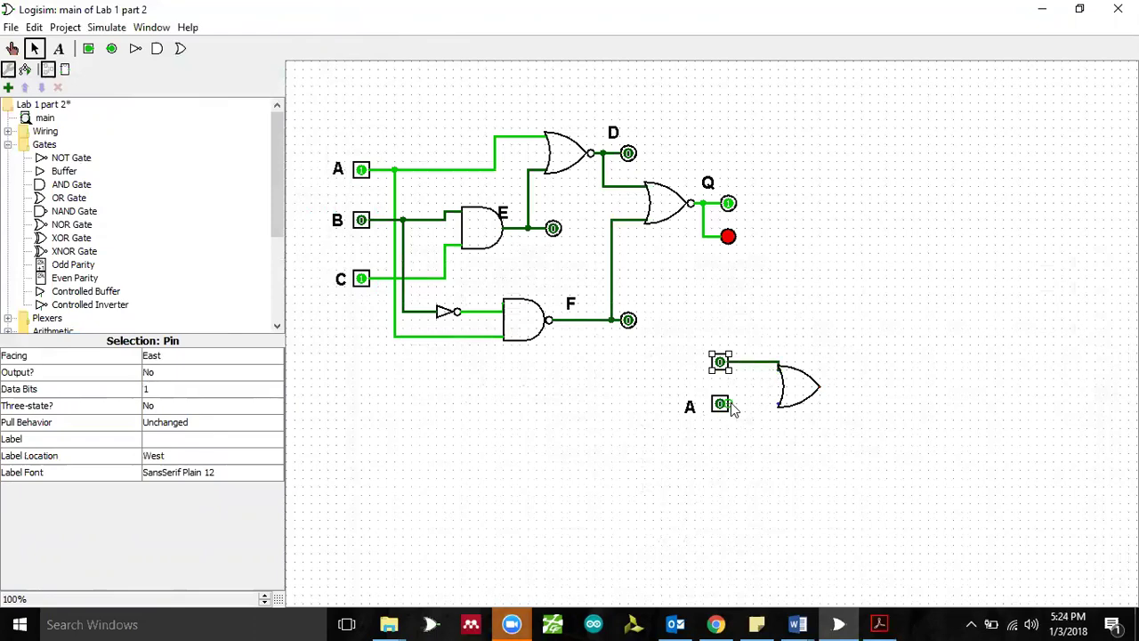
left_click_drag(731, 406, 781, 404)
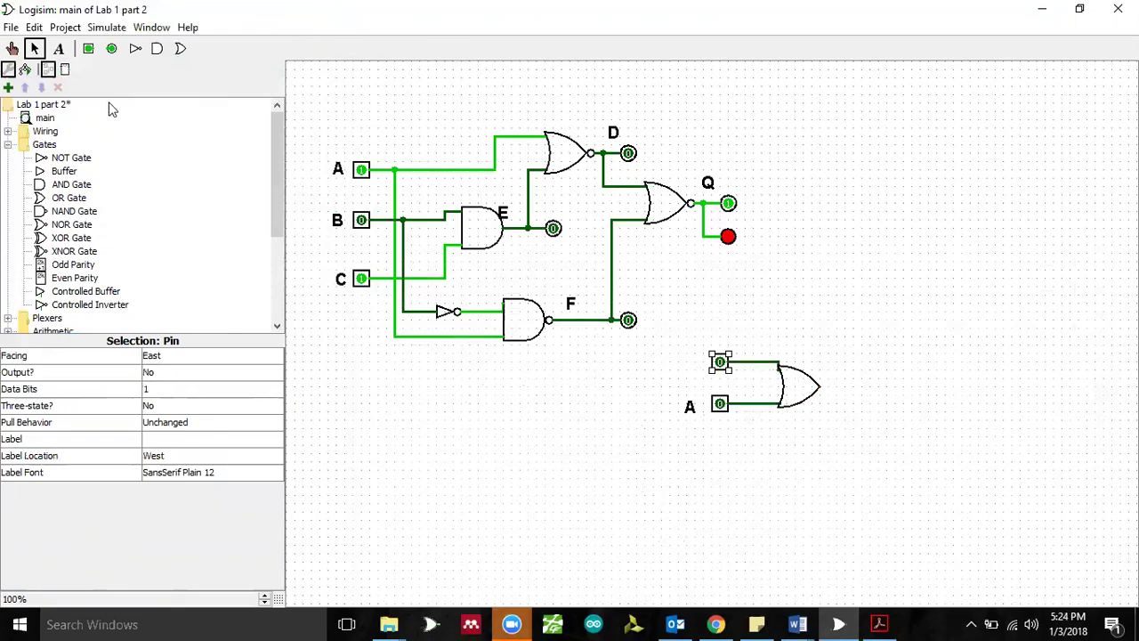
left_click(111, 49)
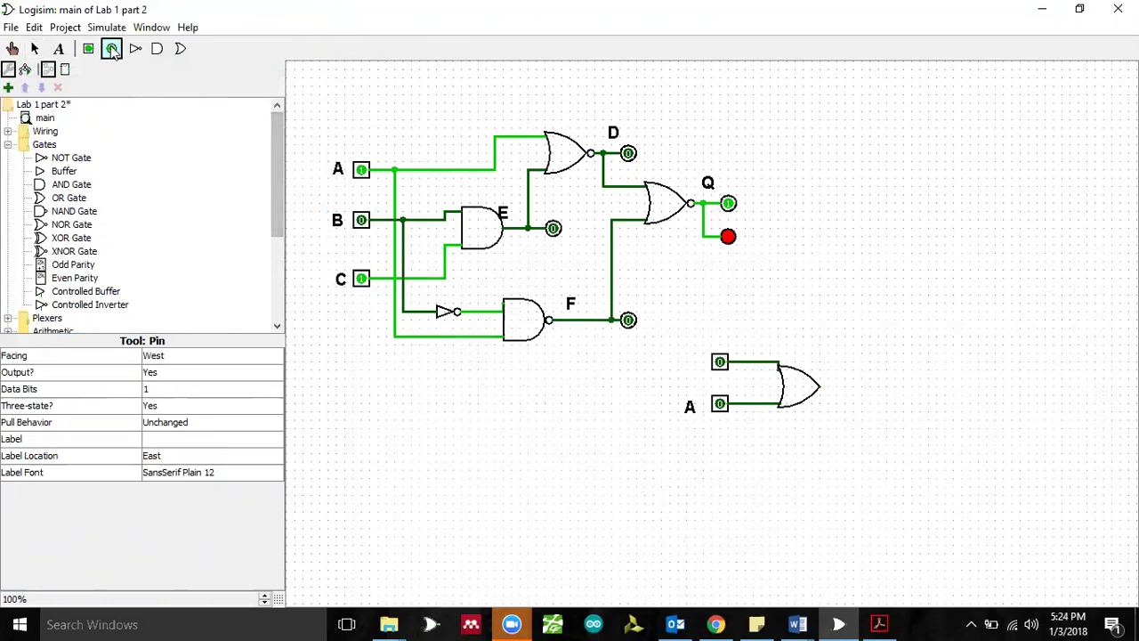
left_click(846, 387)
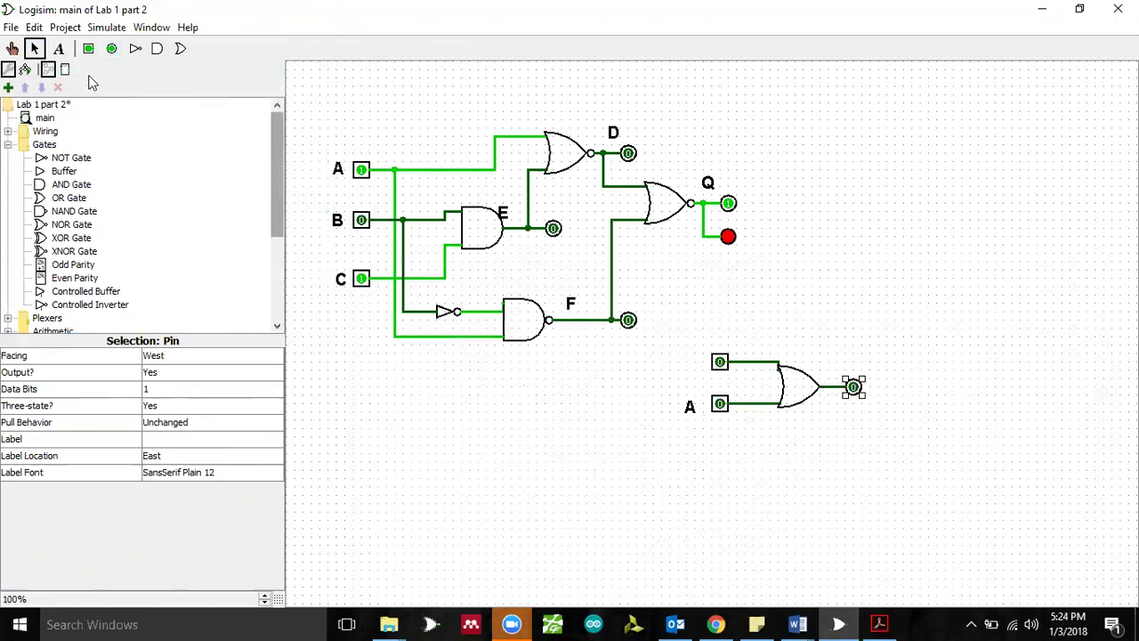
Step: Add a SansSerif Bold 20 label 'A' and position it beside the OR gate's output pin
left_click(59, 48)
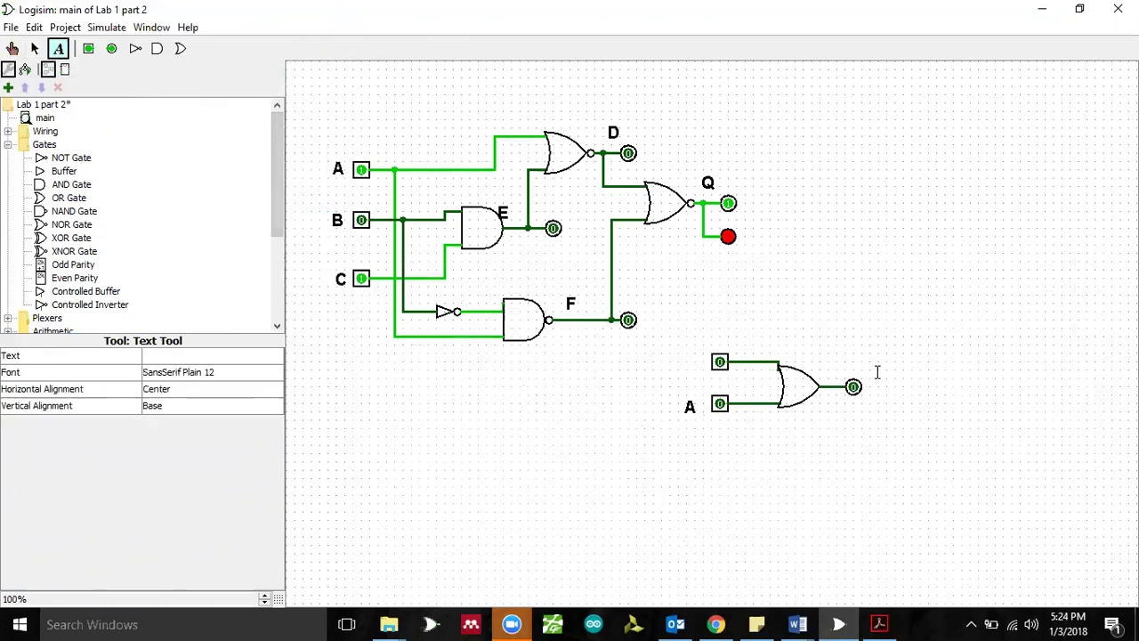
left_click(875, 368)
type("A")
left_click(171, 372)
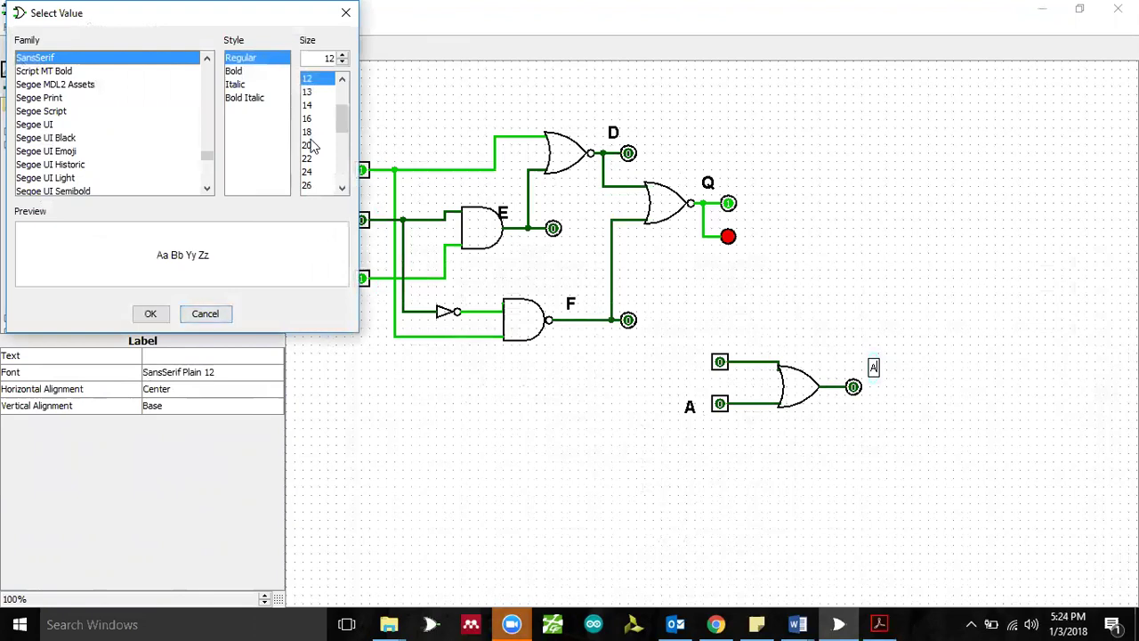
left_click(306, 145)
left_click(236, 72)
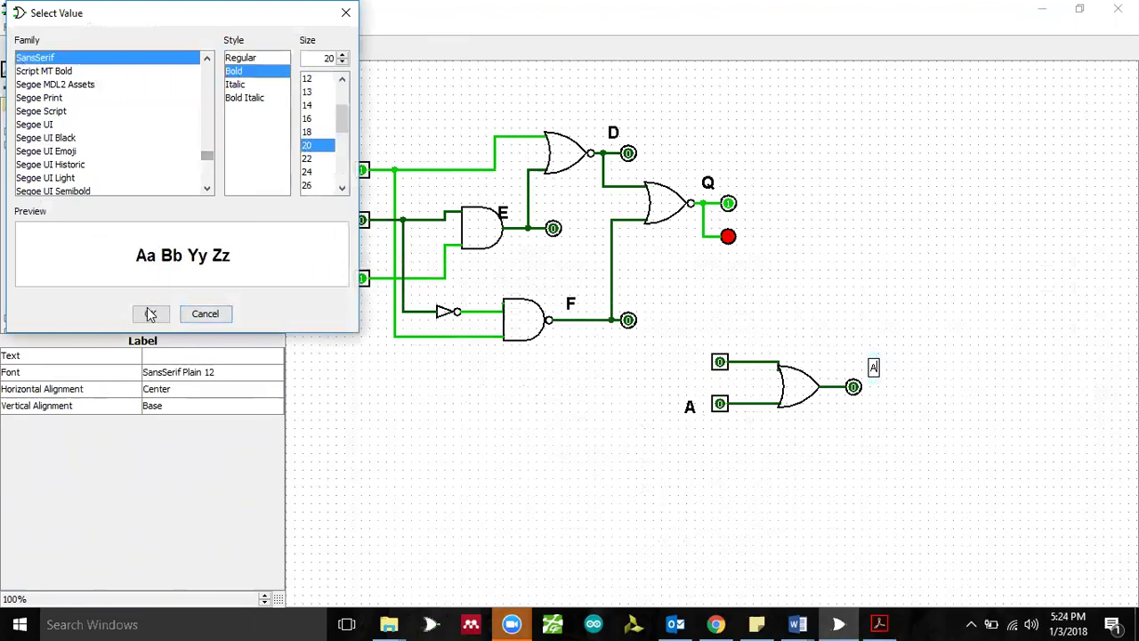
left_click(151, 314)
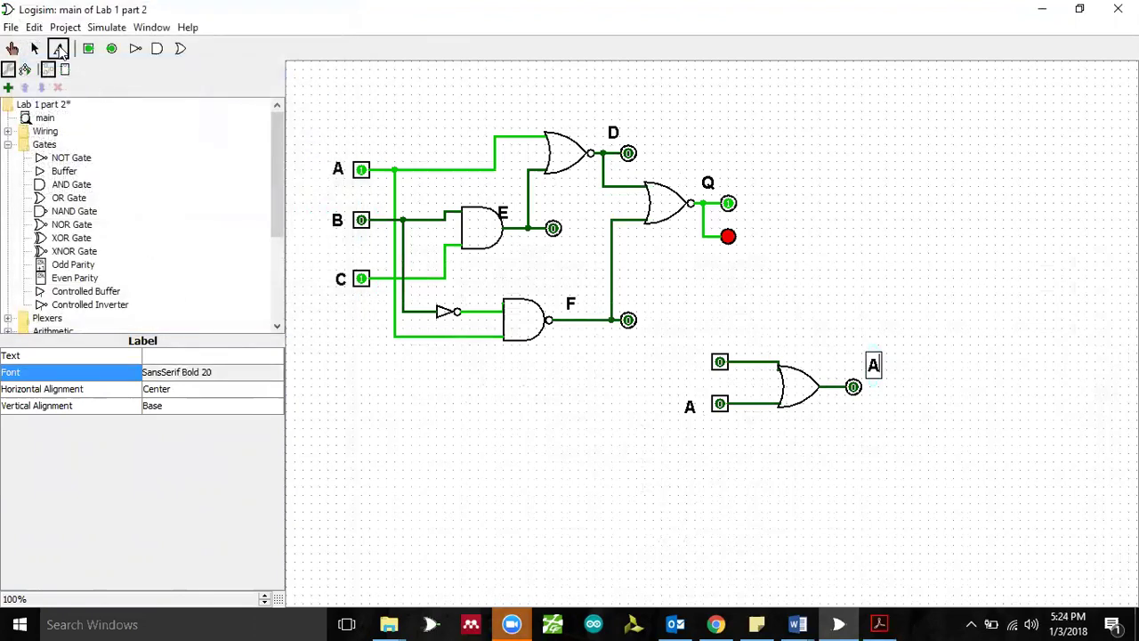
left_click(33, 48)
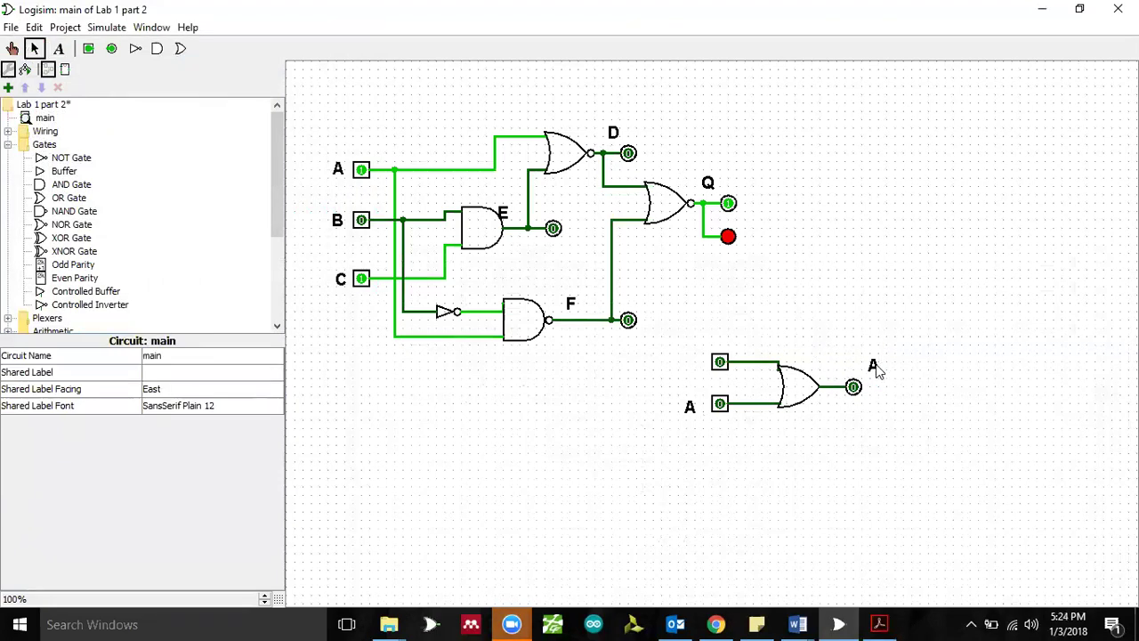
left_click_drag(876, 372, 882, 391)
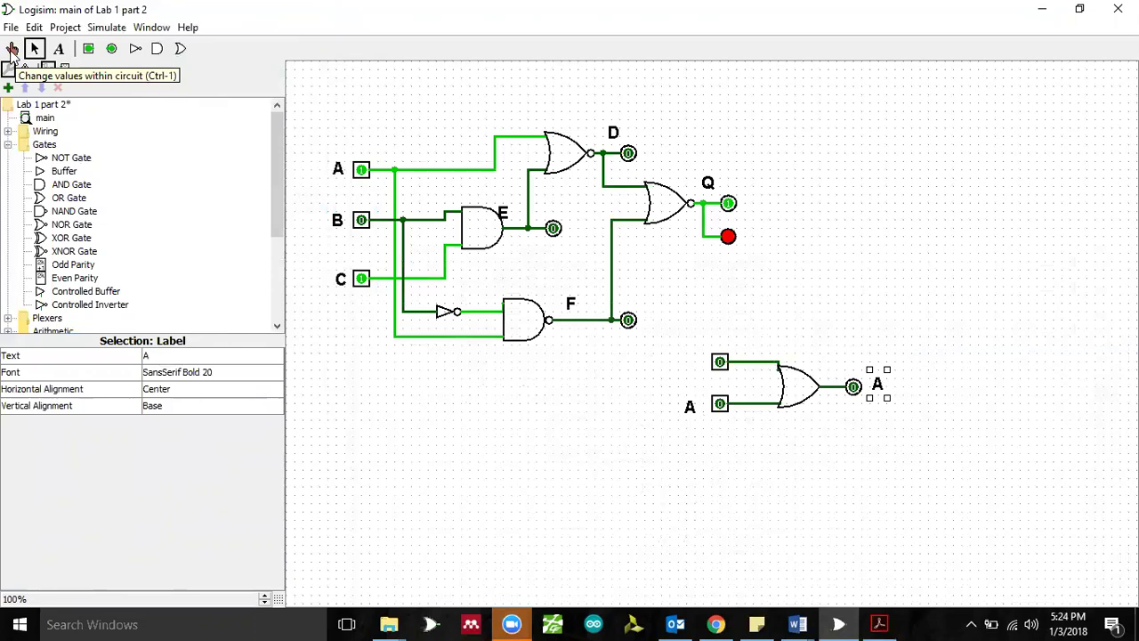
left_click(11, 49)
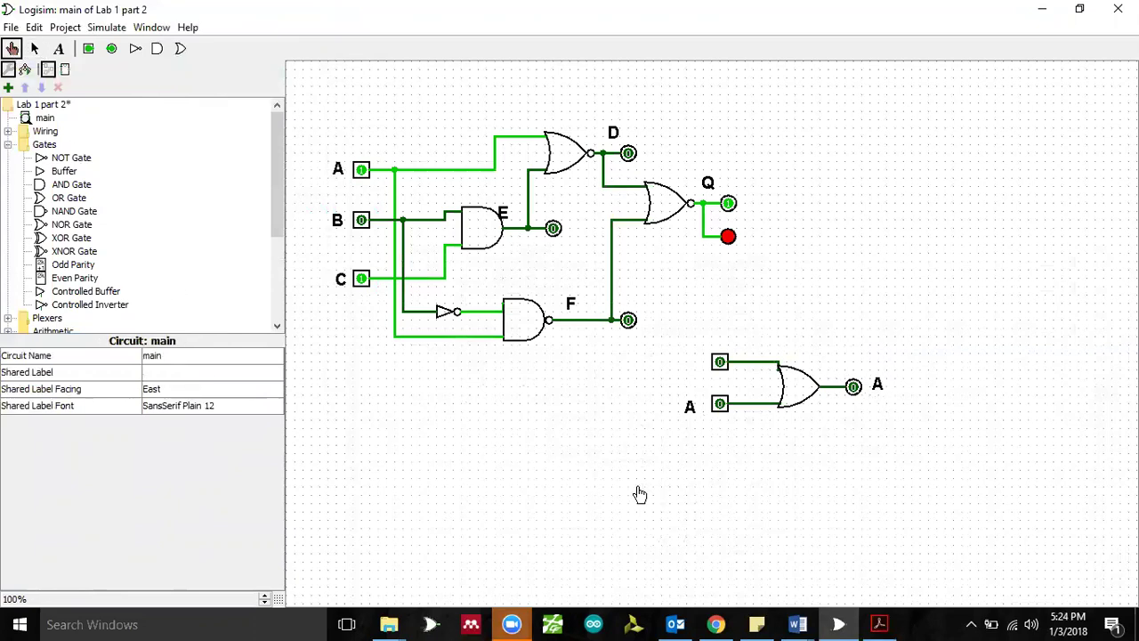
Step: Toggle the OR circuit's input A to 1 so the output reads 1, cross-checking the lab PDF
left_click(879, 624)
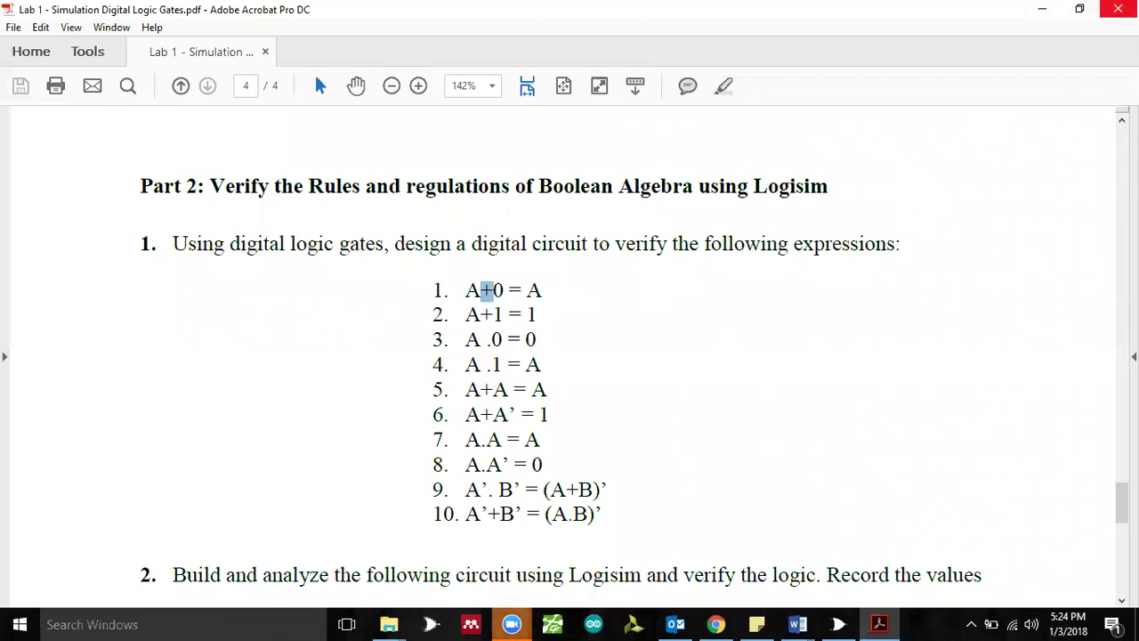
left_click(1041, 9)
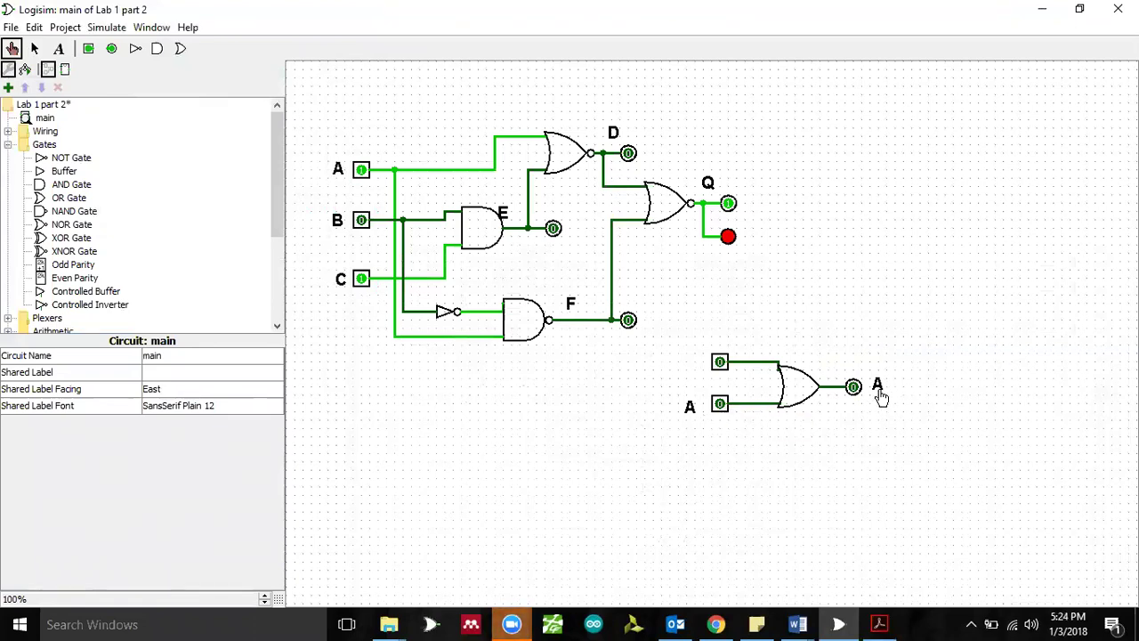
left_click(719, 406)
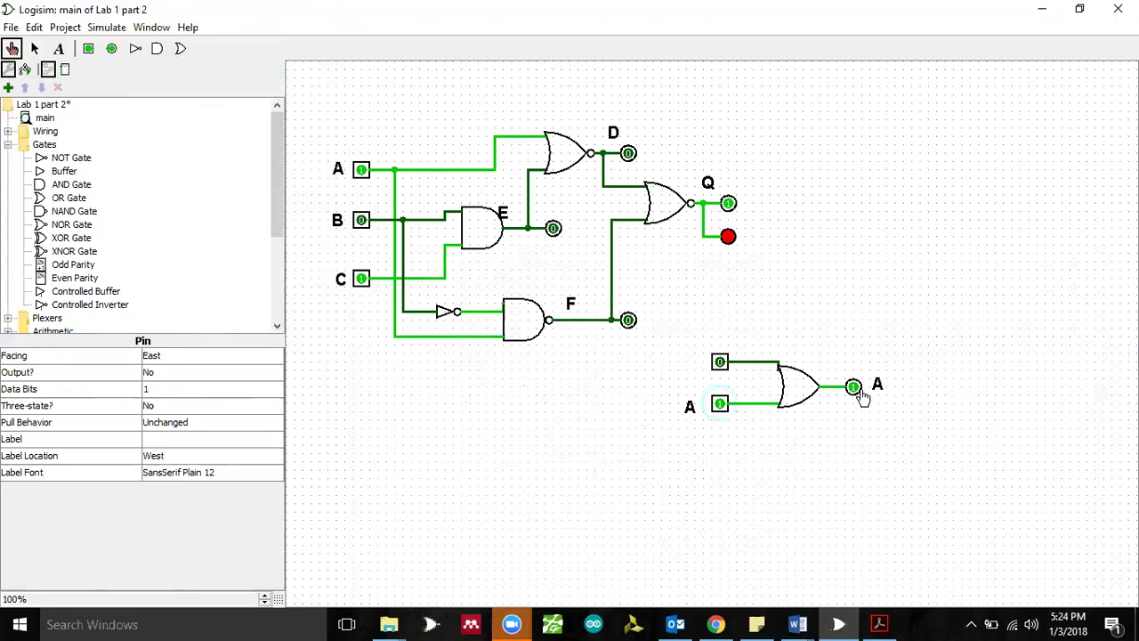
left_click(879, 624)
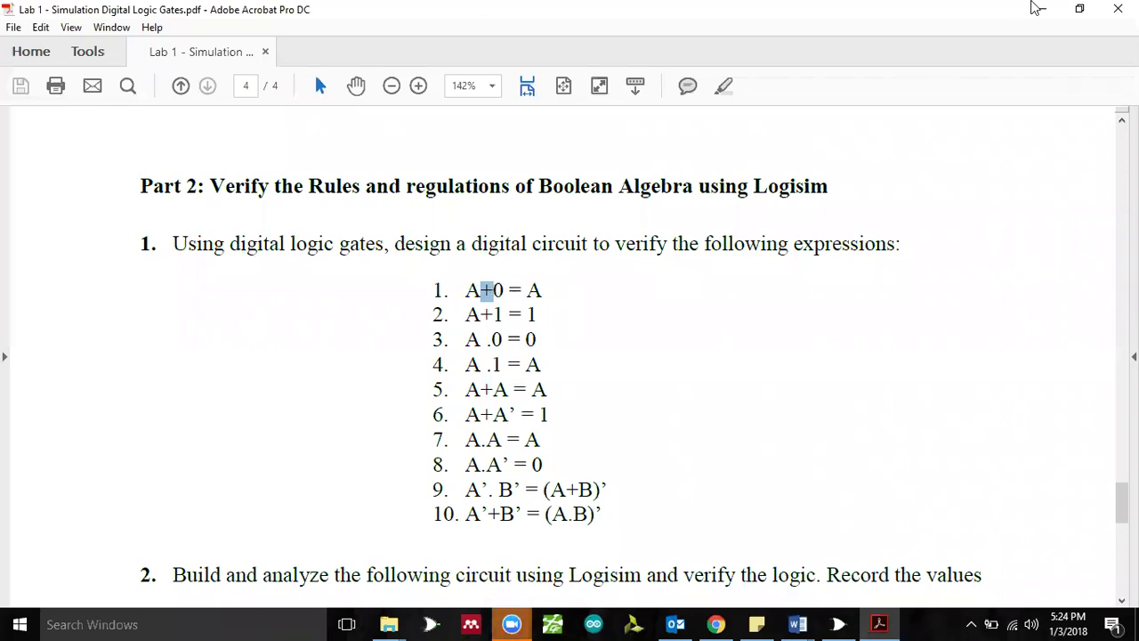
left_click(1042, 9)
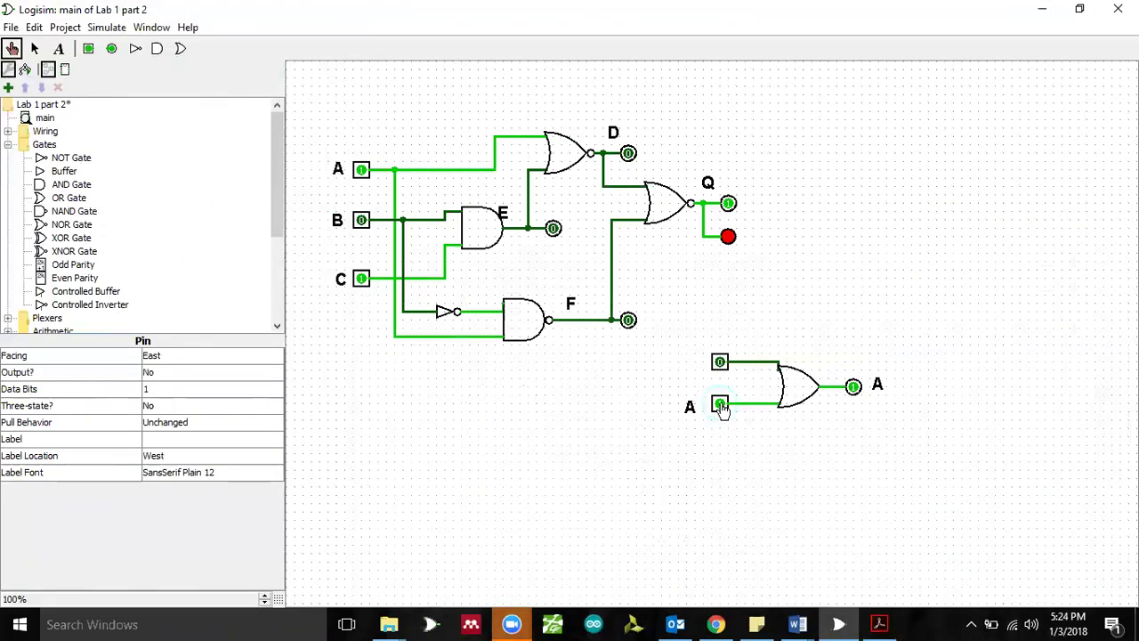
left_click(1042, 9)
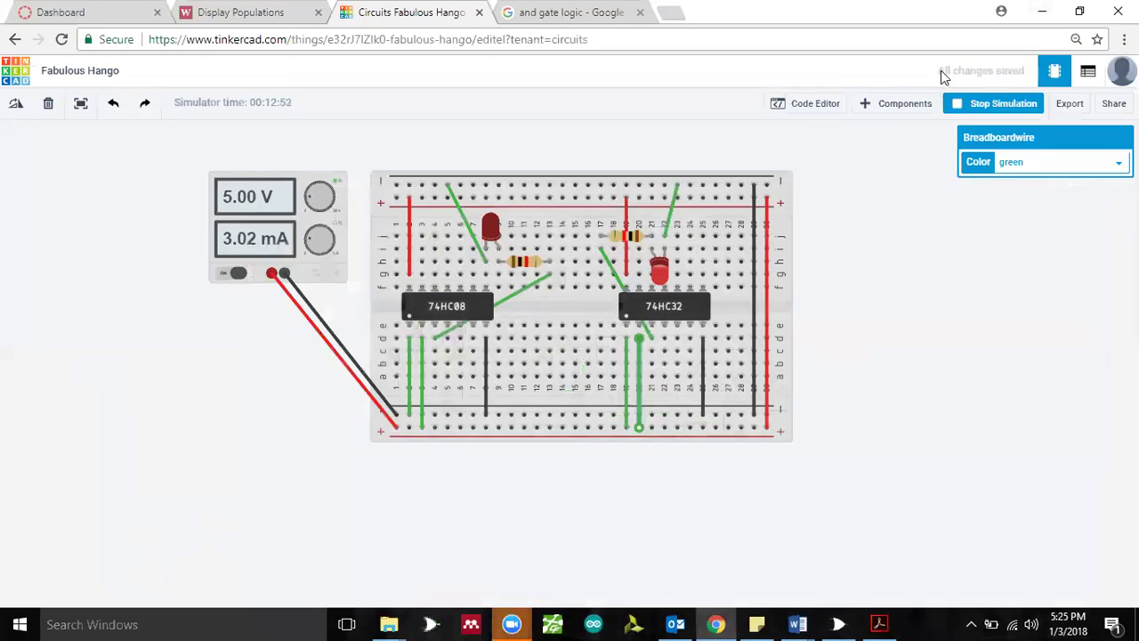
left_click(879, 624)
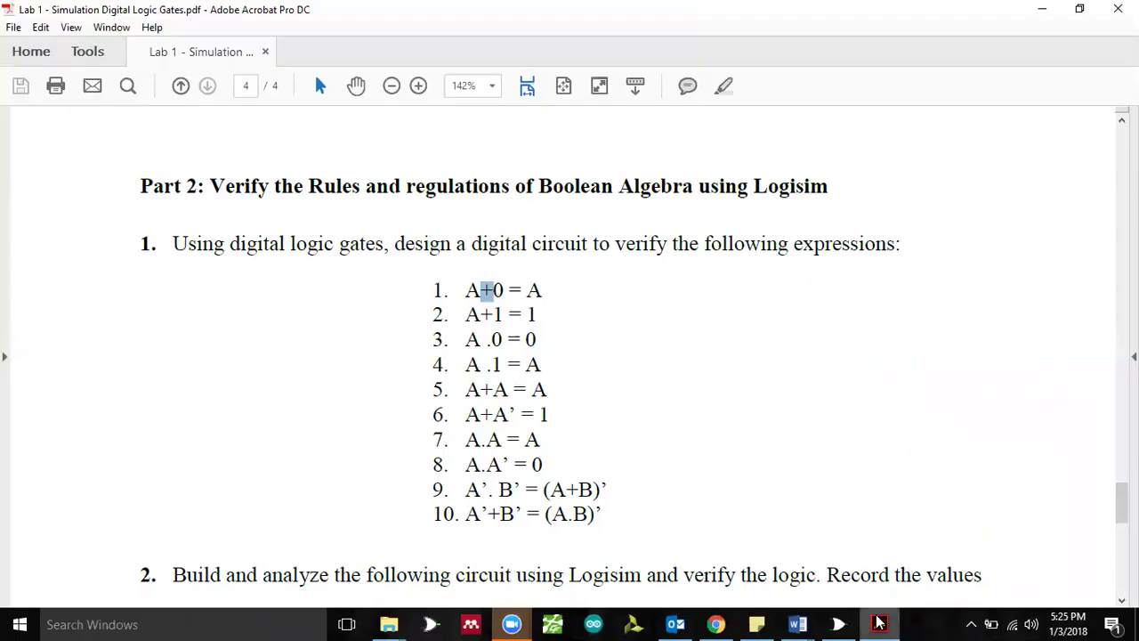
left_click(838, 624)
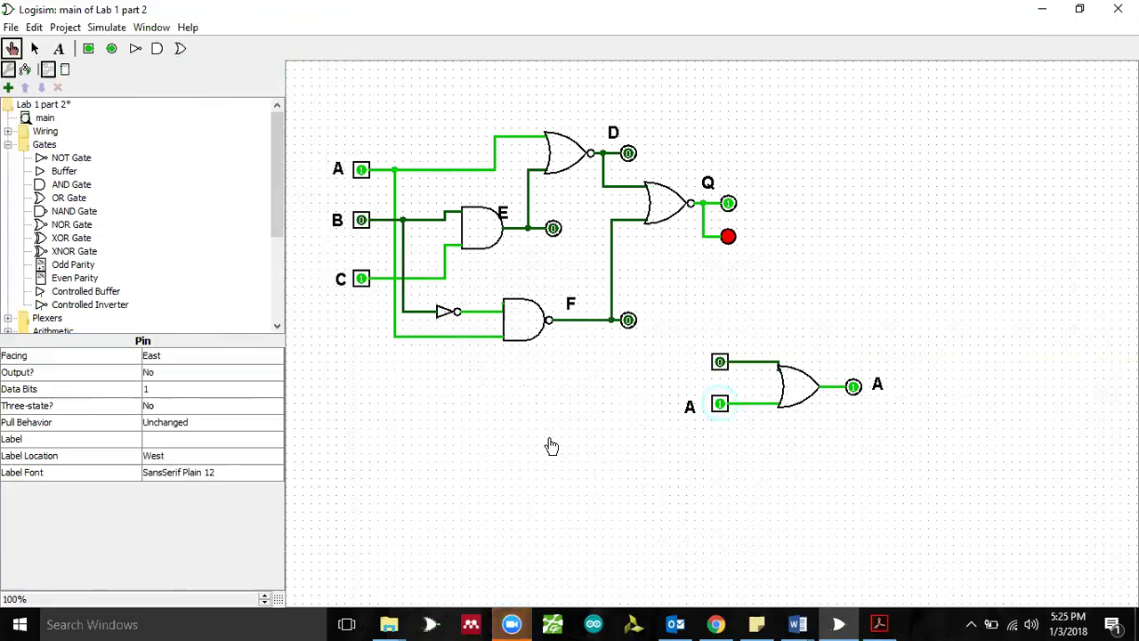
Step: Highlight the expressions A+1 = 1 and A+A' = 1 in the lab PDF
left_click(877, 623)
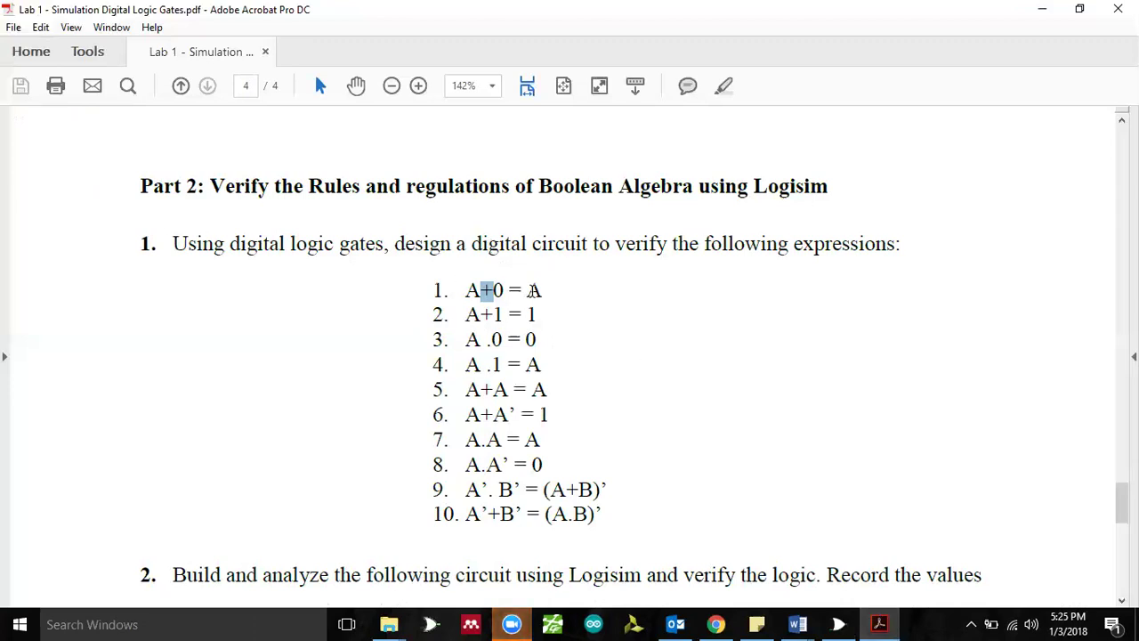
left_click_drag(472, 308, 534, 307)
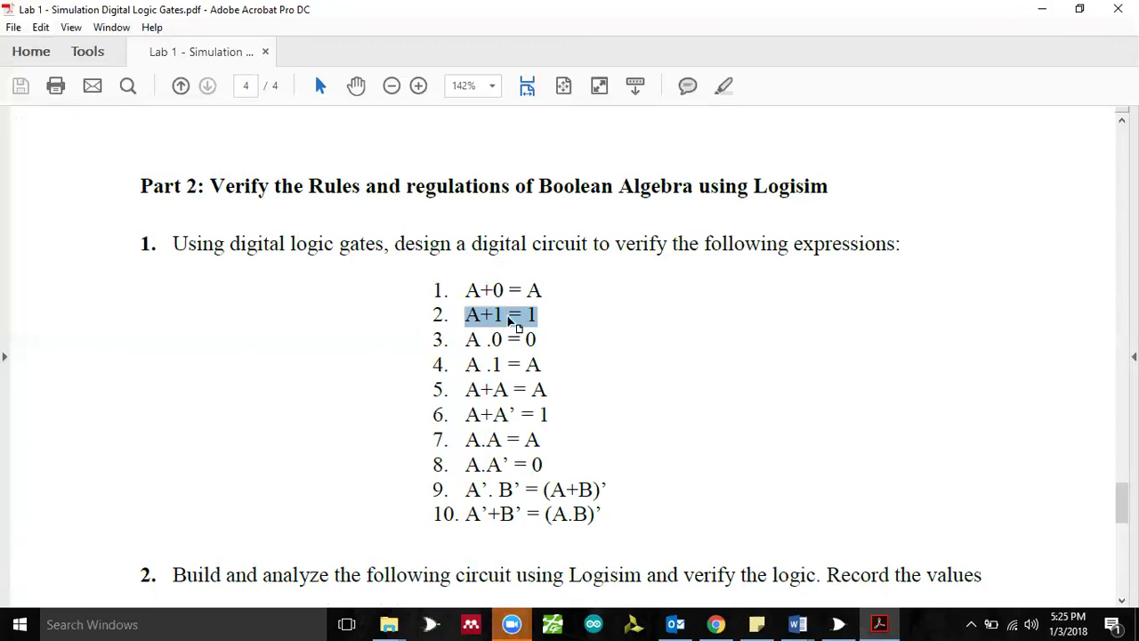
scroll(614, 366, "down", 1)
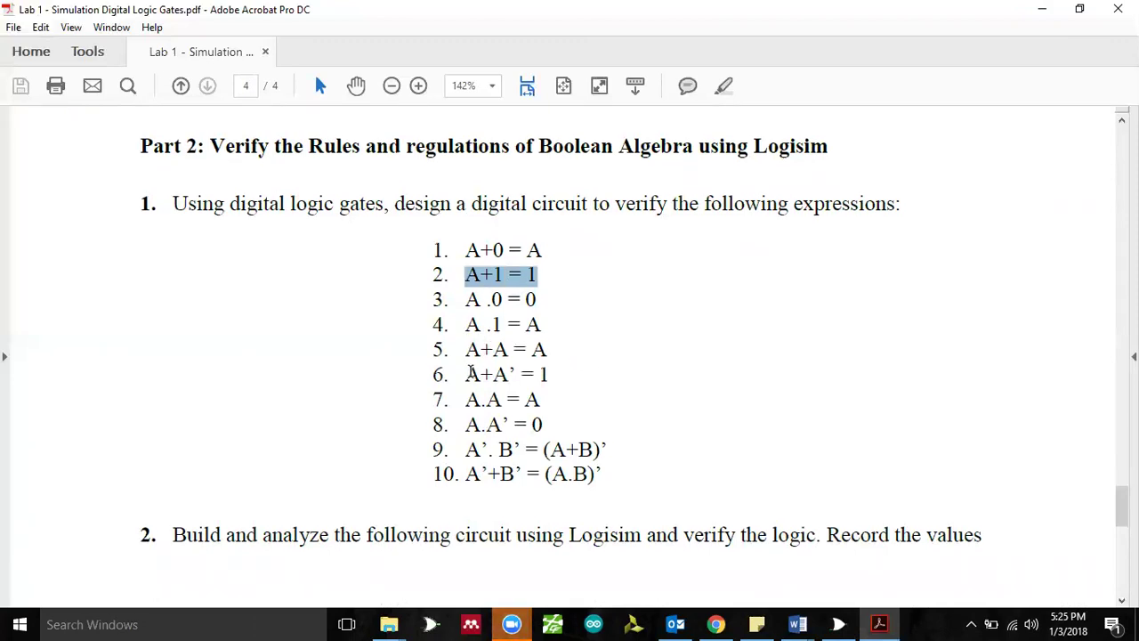
left_click_drag(469, 372, 498, 370)
left_click(514, 373)
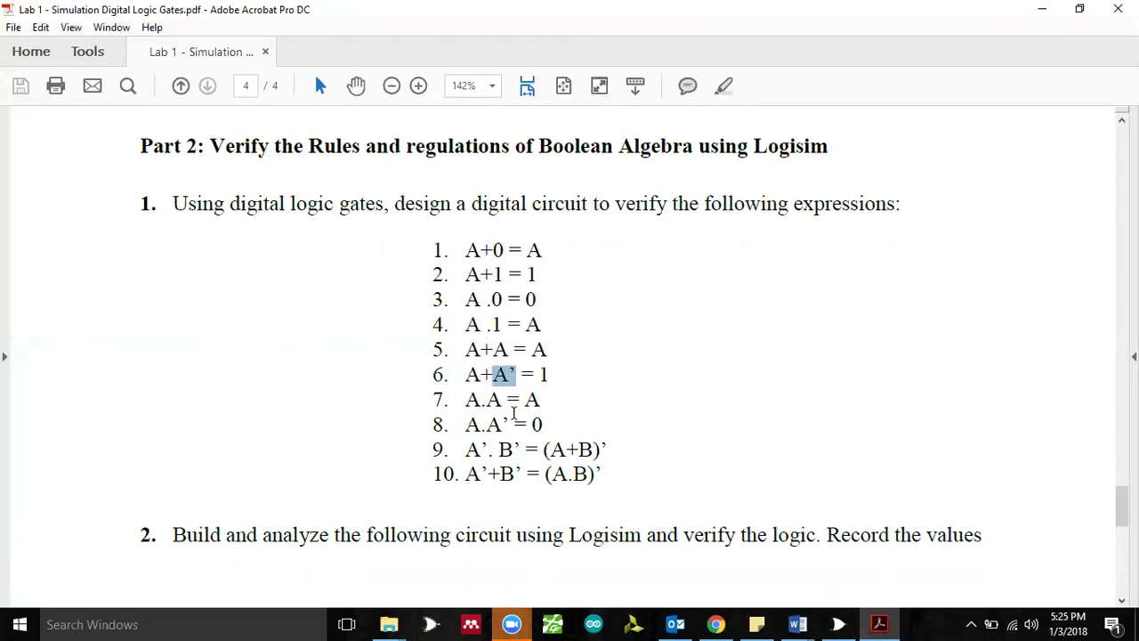
left_click_drag(505, 424, 493, 424)
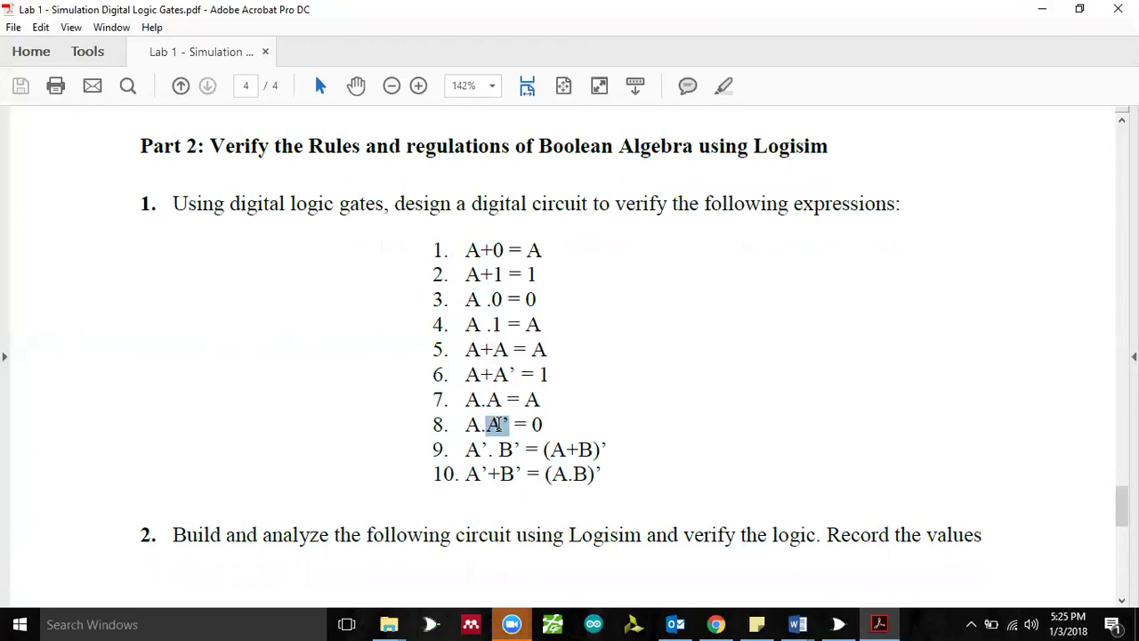
left_click(601, 414)
Step: Highlight expression 8, A.A' = 0, then bring Logisim back to the front
scroll(685, 387, "down", 1)
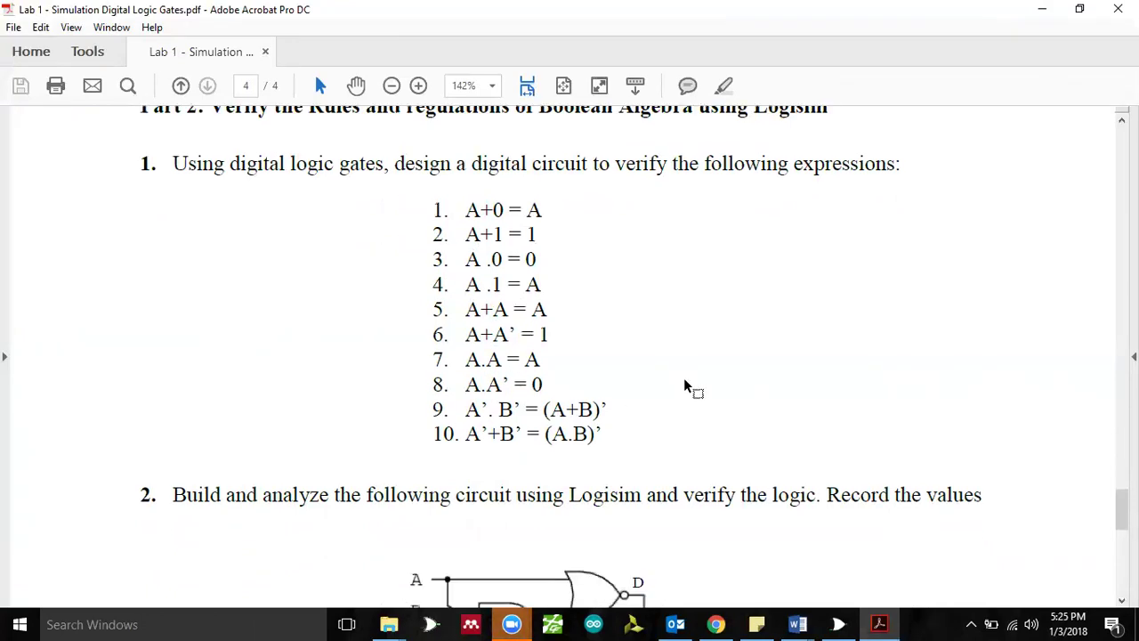
left_click_drag(464, 385, 562, 380)
left_click(482, 390)
mouse_move(464, 384)
left_mouse_down()
mouse_move(481, 385)
mouse_move(476, 394)
mouse_move(513, 383)
mouse_move(473, 392)
left_mouse_up()
left_click(480, 387)
left_click(463, 383)
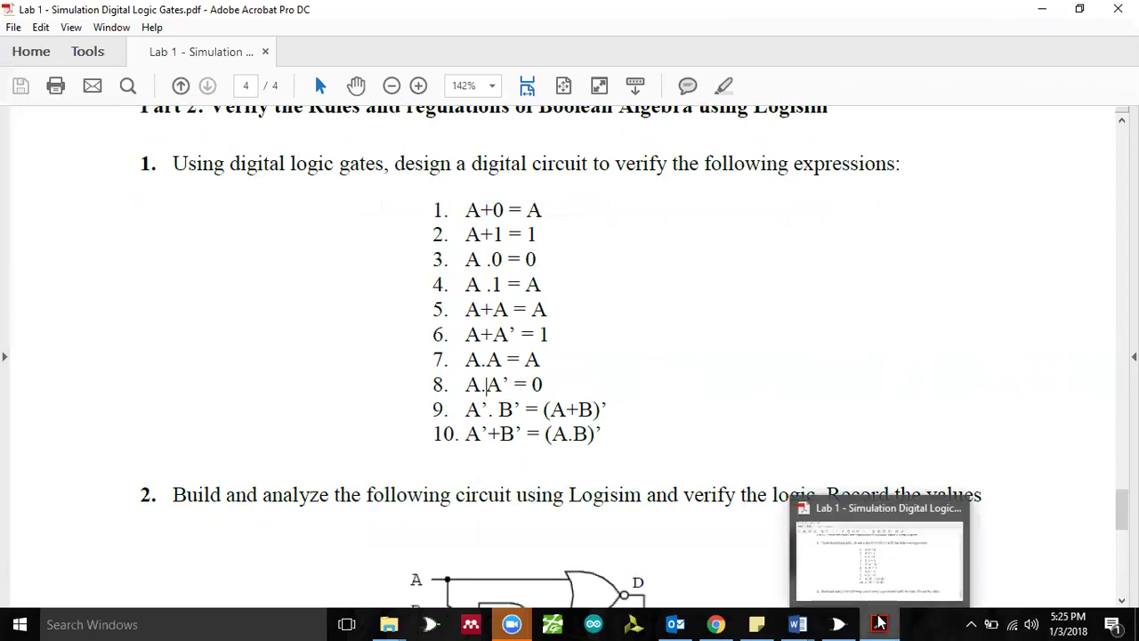
left_click(839, 624)
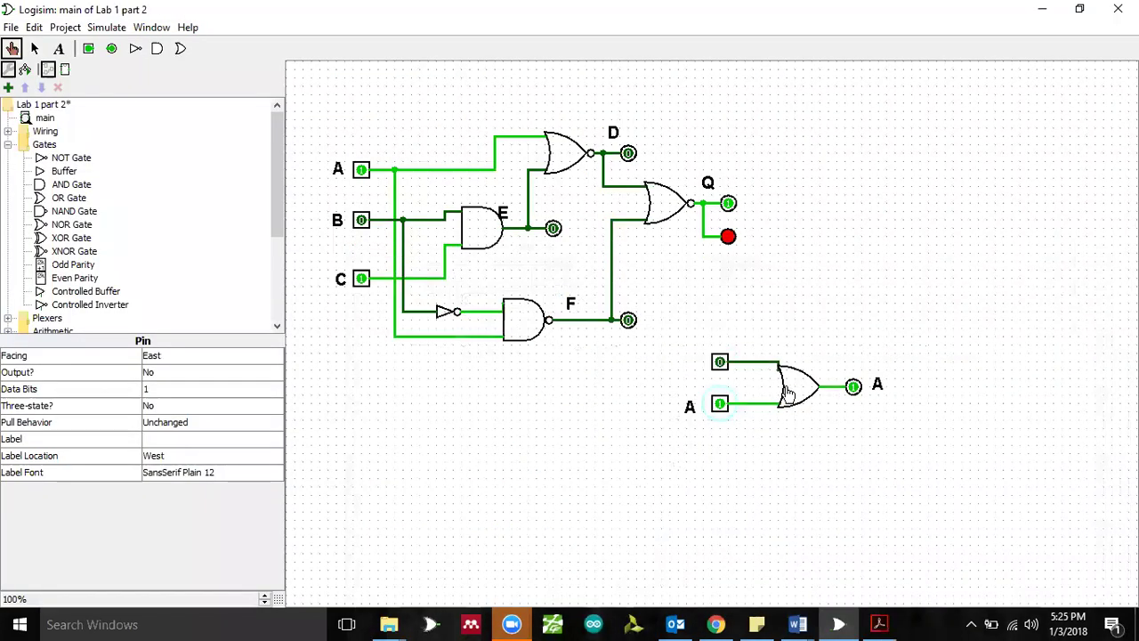
Step: Place a 2-input AND gate below the OR circuit with an input pin to its left
left_click(64, 186)
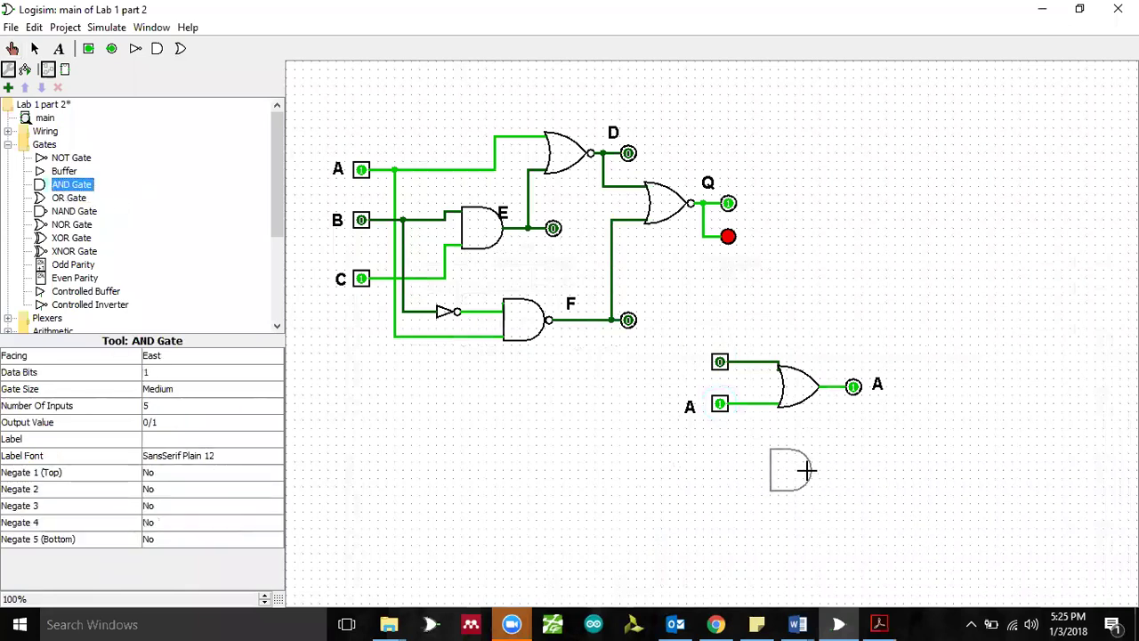
left_click(807, 470)
left_click(162, 409)
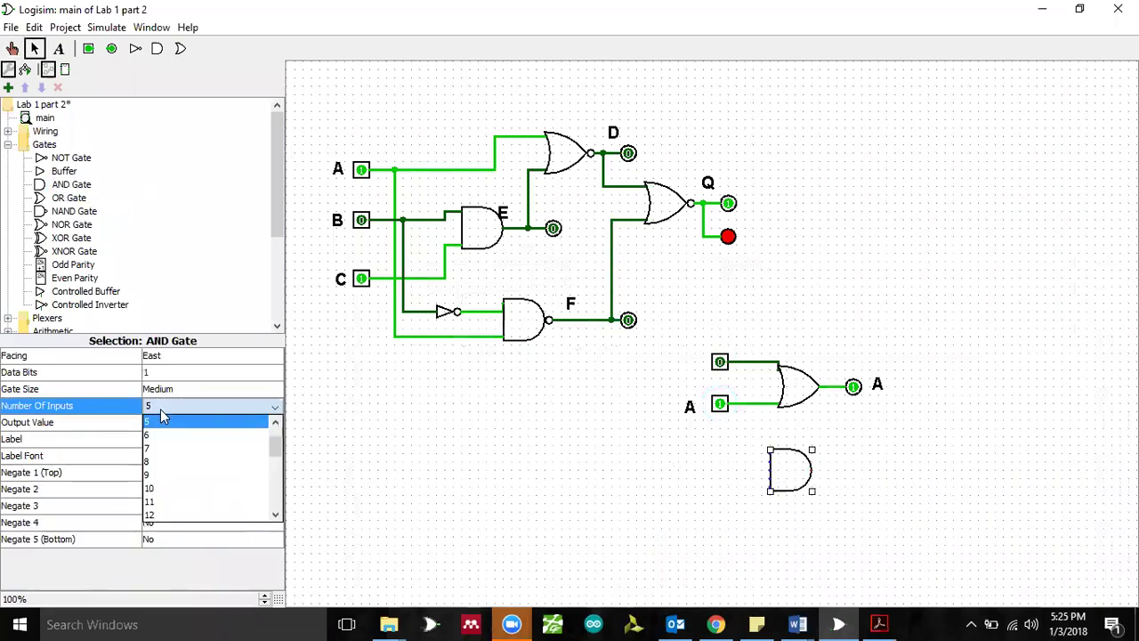
left_click(210, 422)
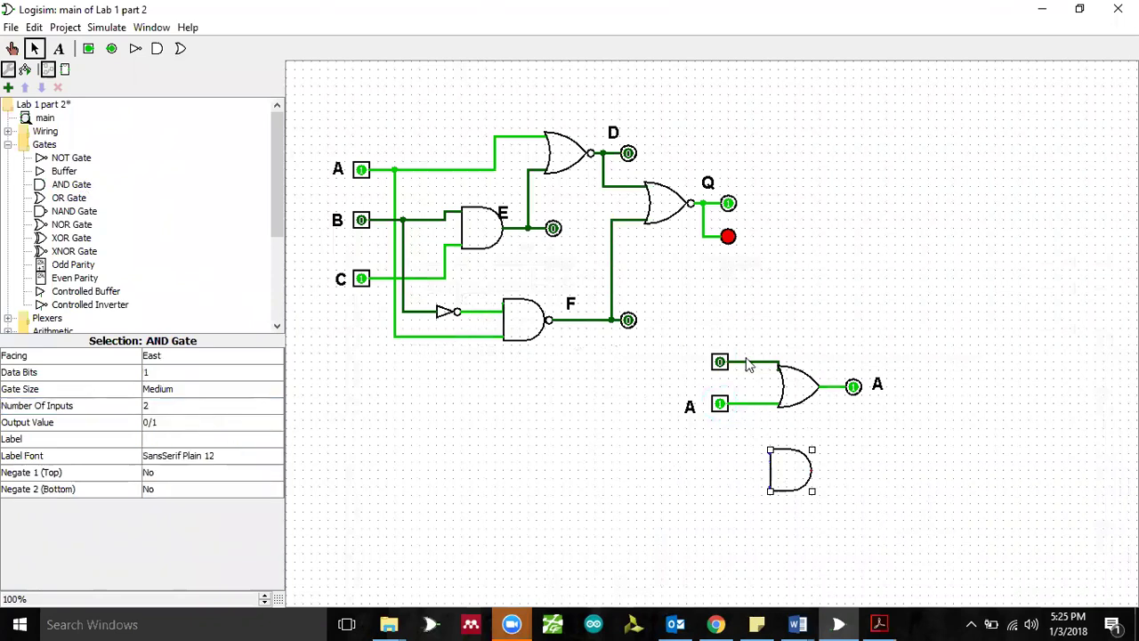
left_click(88, 48)
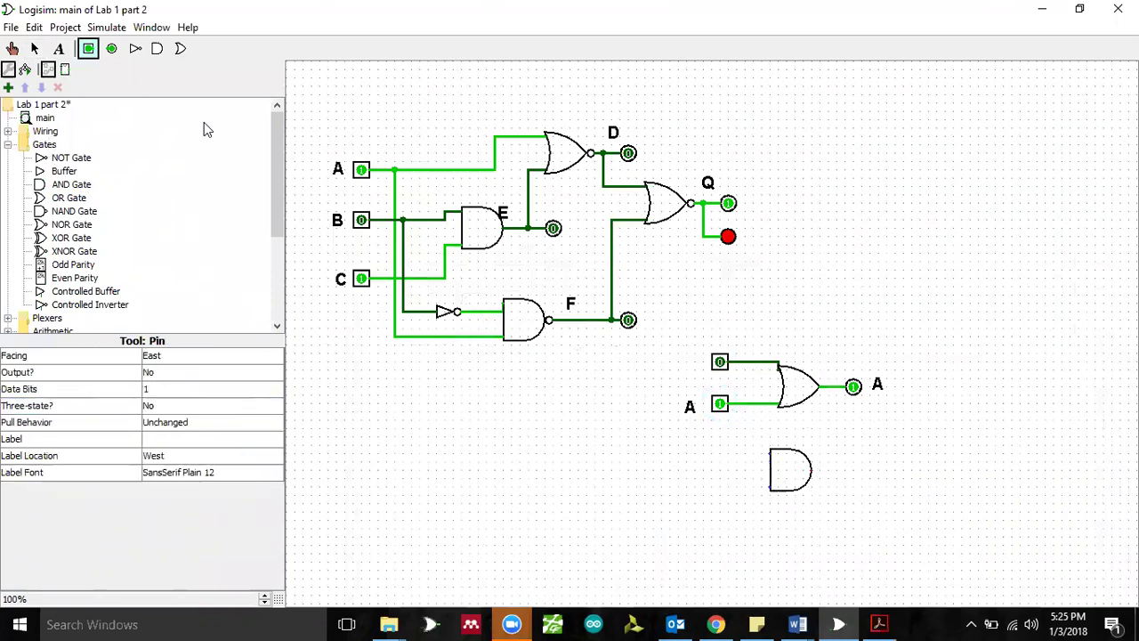
left_click(721, 444)
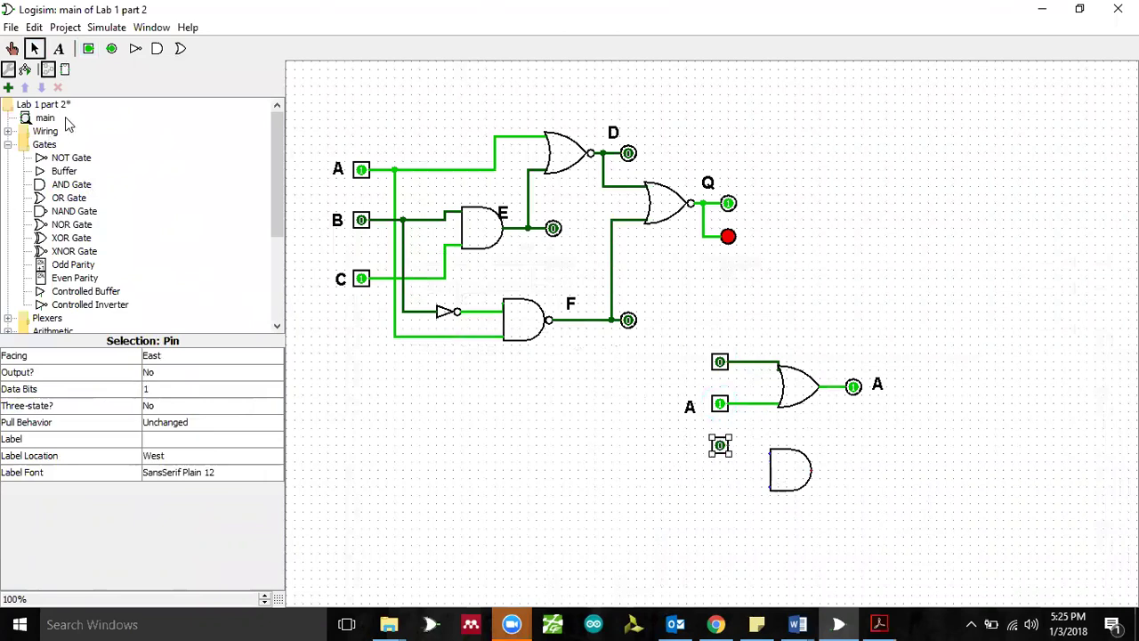
Step: Label the new input pin A in SansSerif Bold 20, positioned beside the pin
left_click(58, 48)
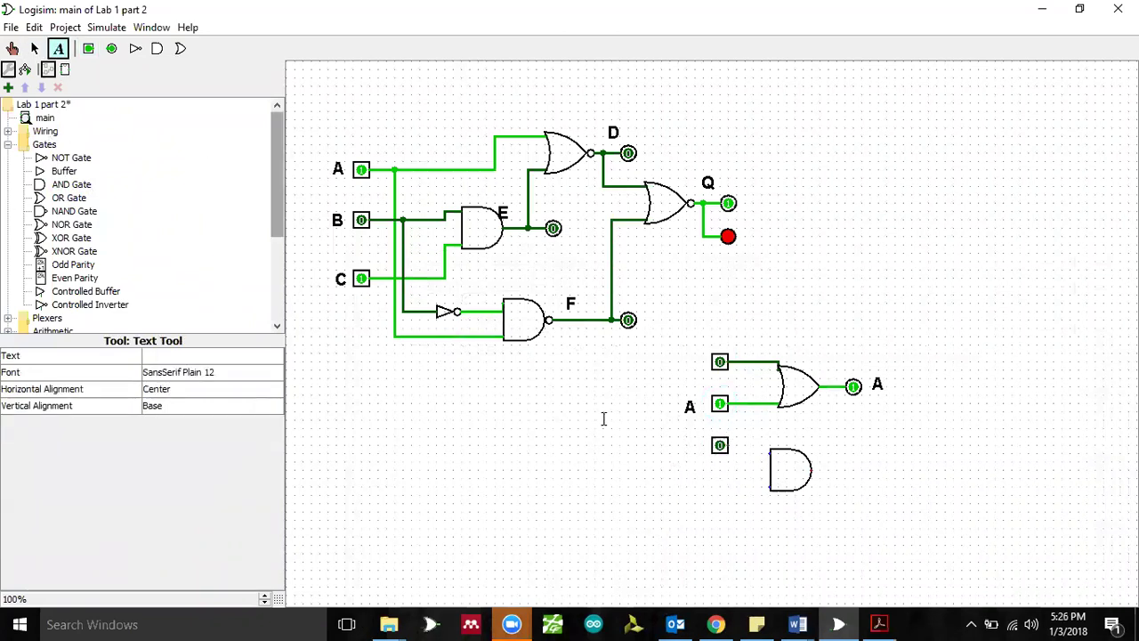
left_click(693, 444)
type("B")
left_click(198, 374)
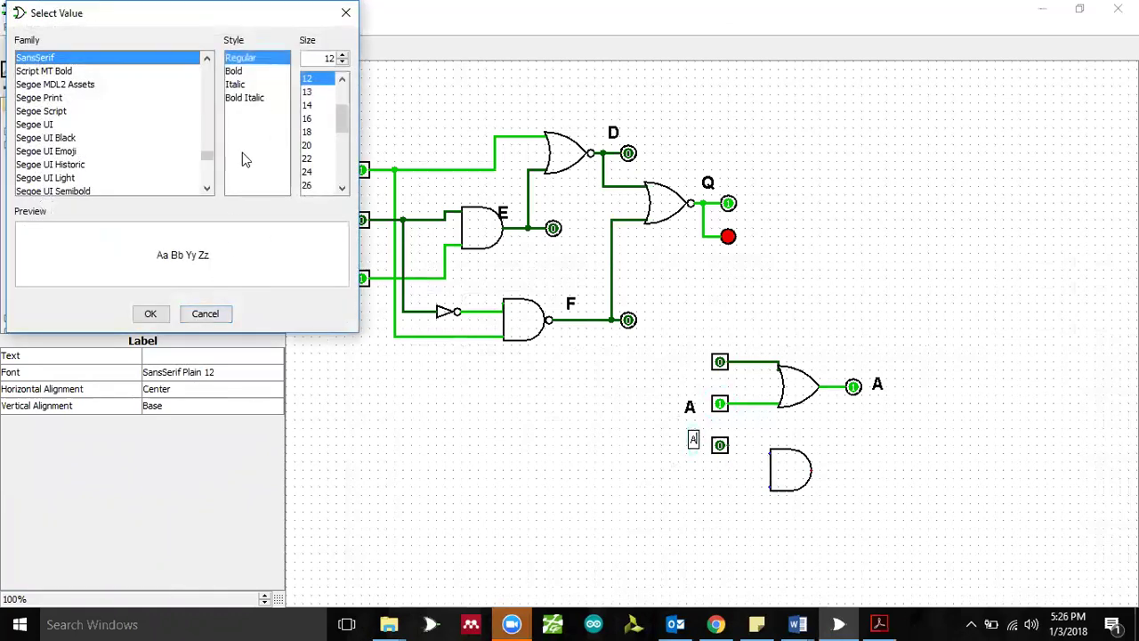
left_click(312, 145)
left_click(242, 75)
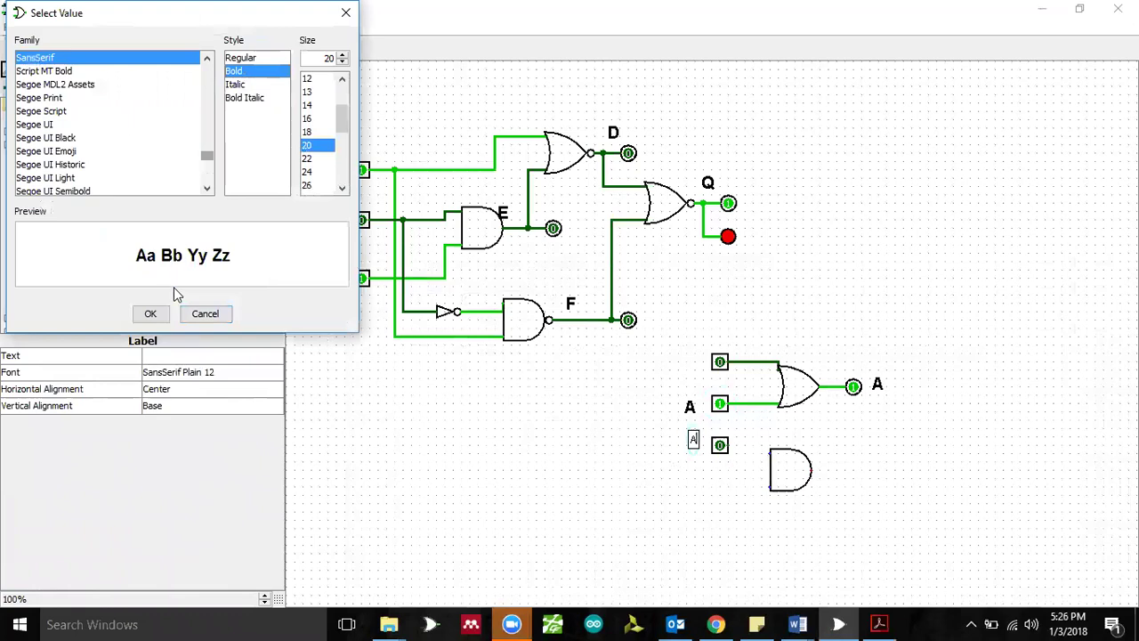
left_click(150, 313)
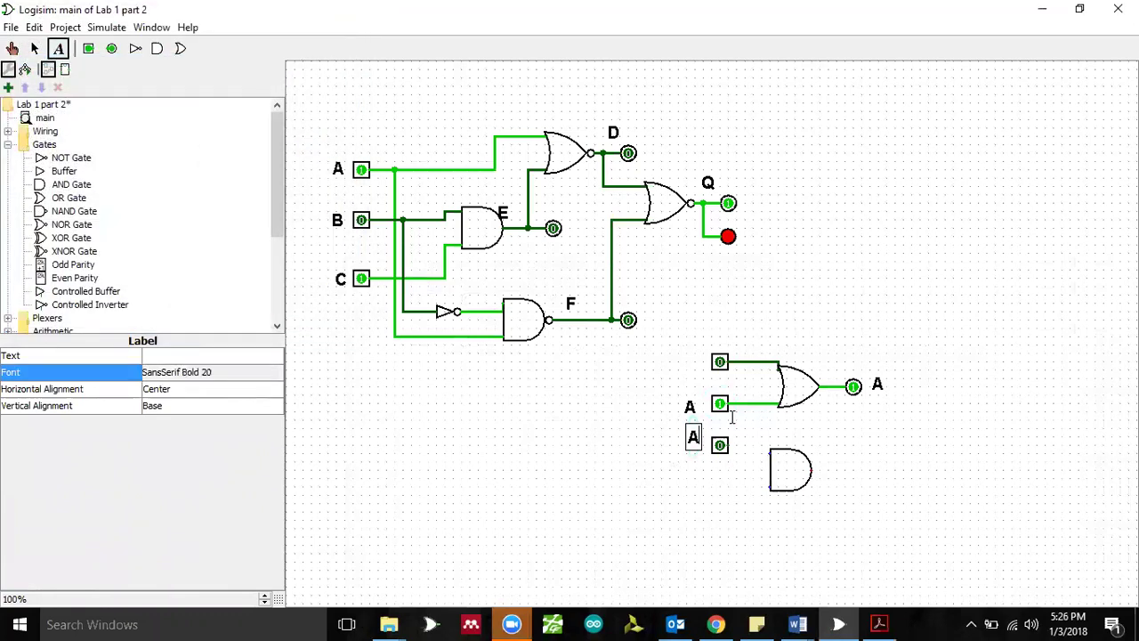
left_click(887, 455)
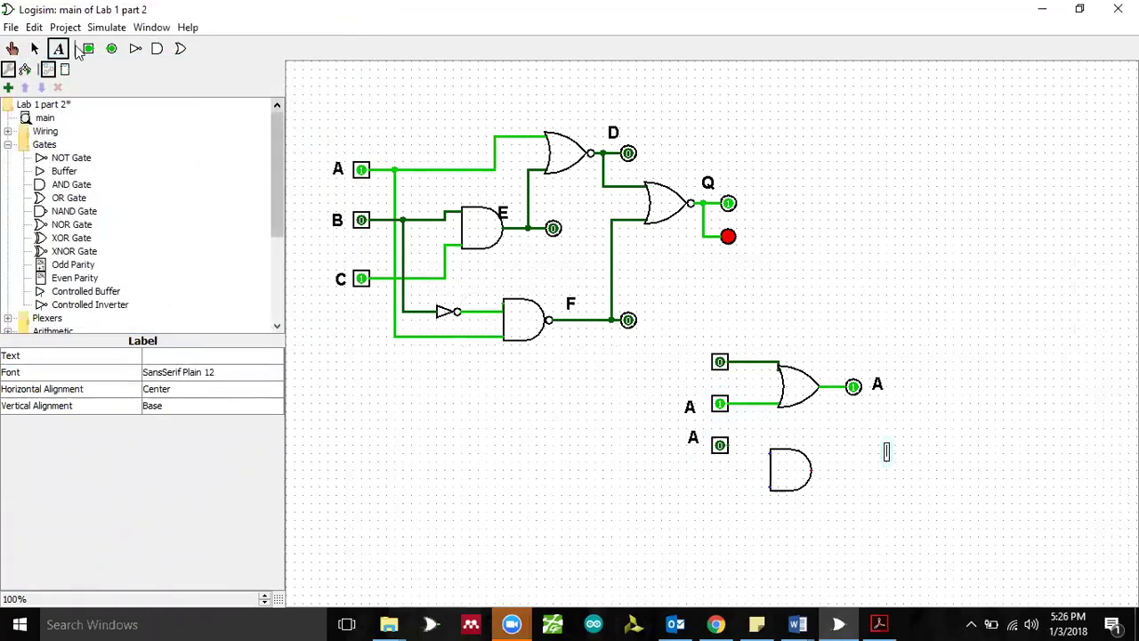
left_click(35, 48)
left_click(691, 438)
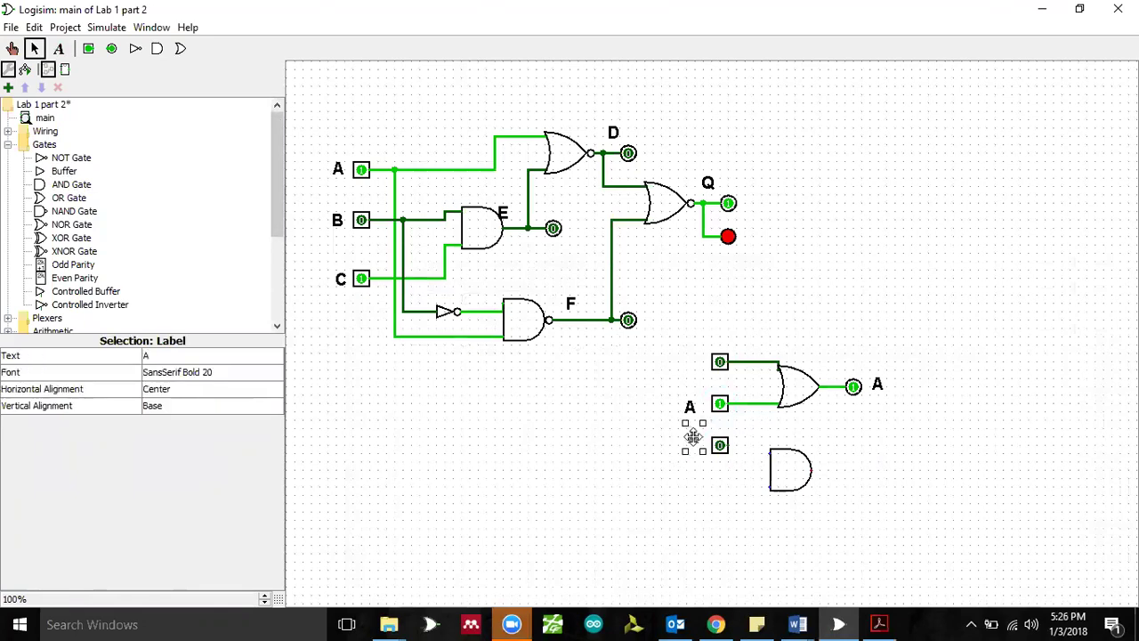
left_click_drag(694, 444, 712, 444)
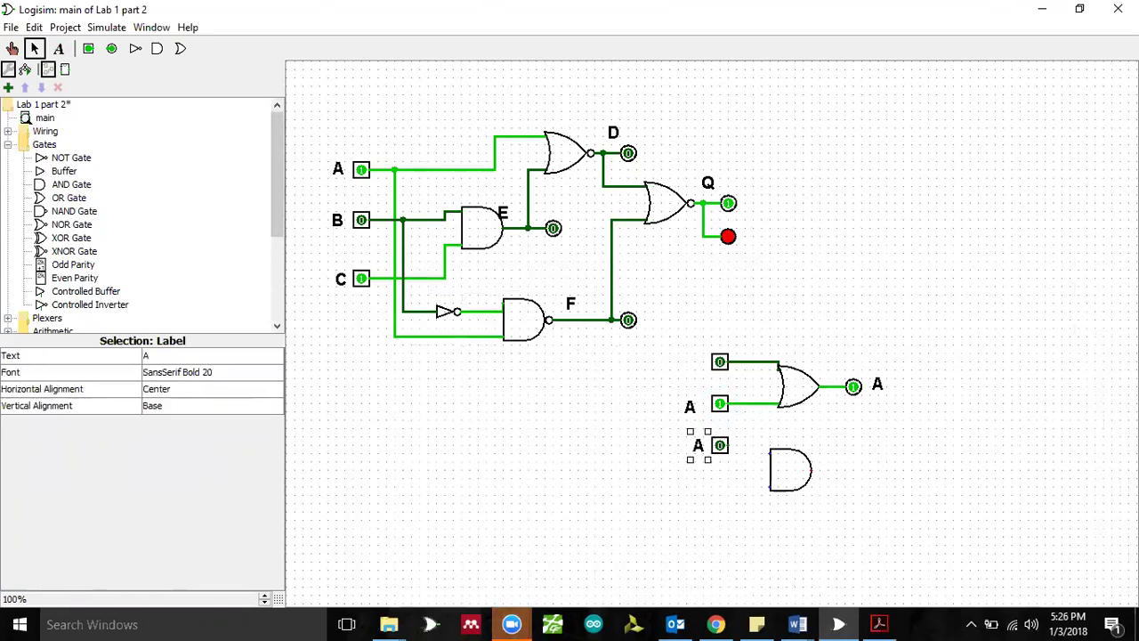
left_click(988, 546)
Step: Highlight expression 8, A.A' = 0, in the lab PDF
left_click(879, 624)
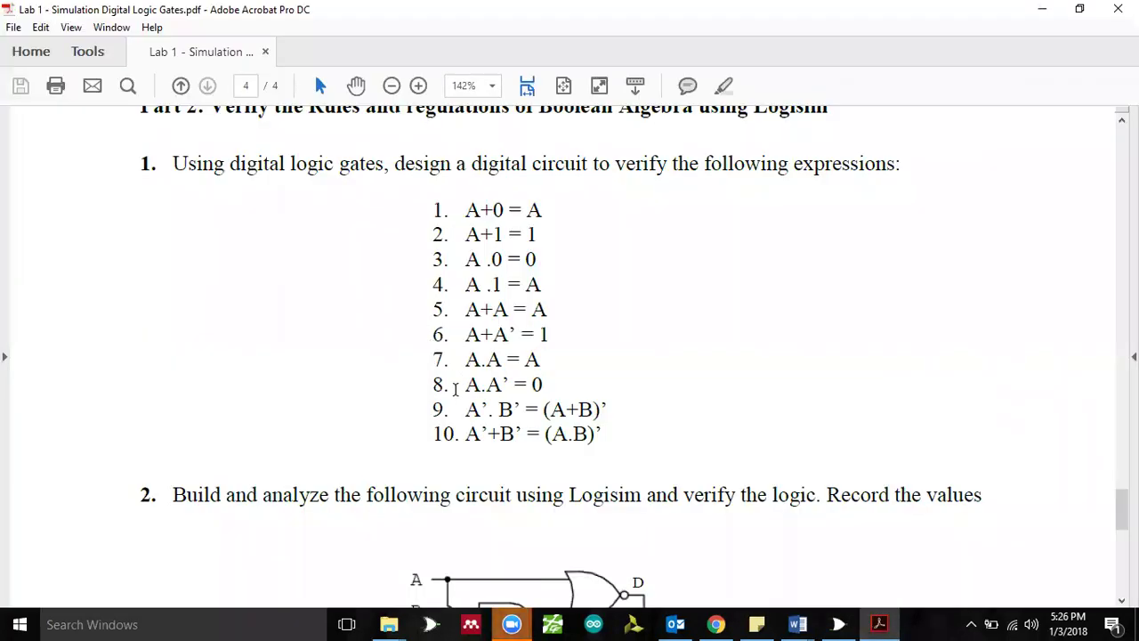
left_click_drag(432, 384, 538, 377)
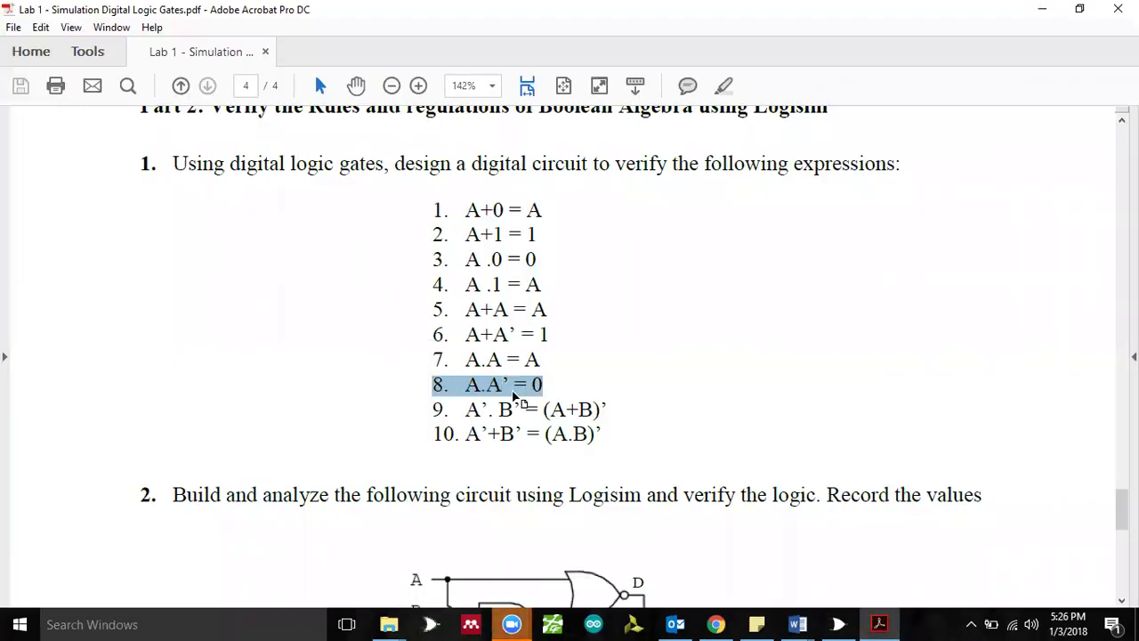
left_click(1042, 8)
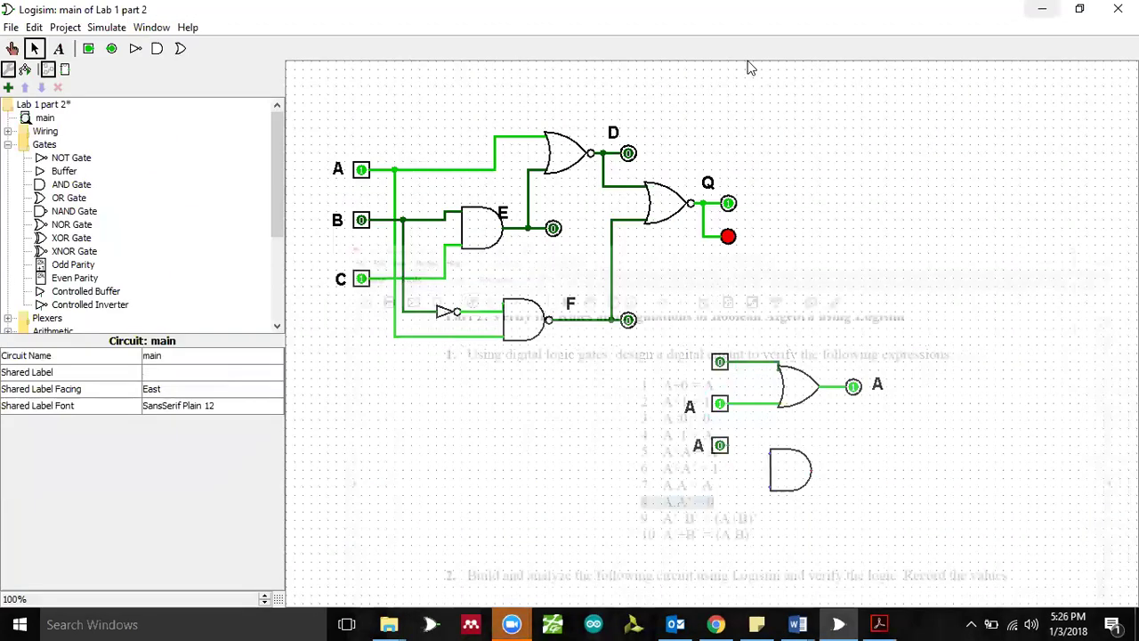
Step: Add a NOT gate, rearrange the gates, and wire input A to the AND gate
left_click(71, 158)
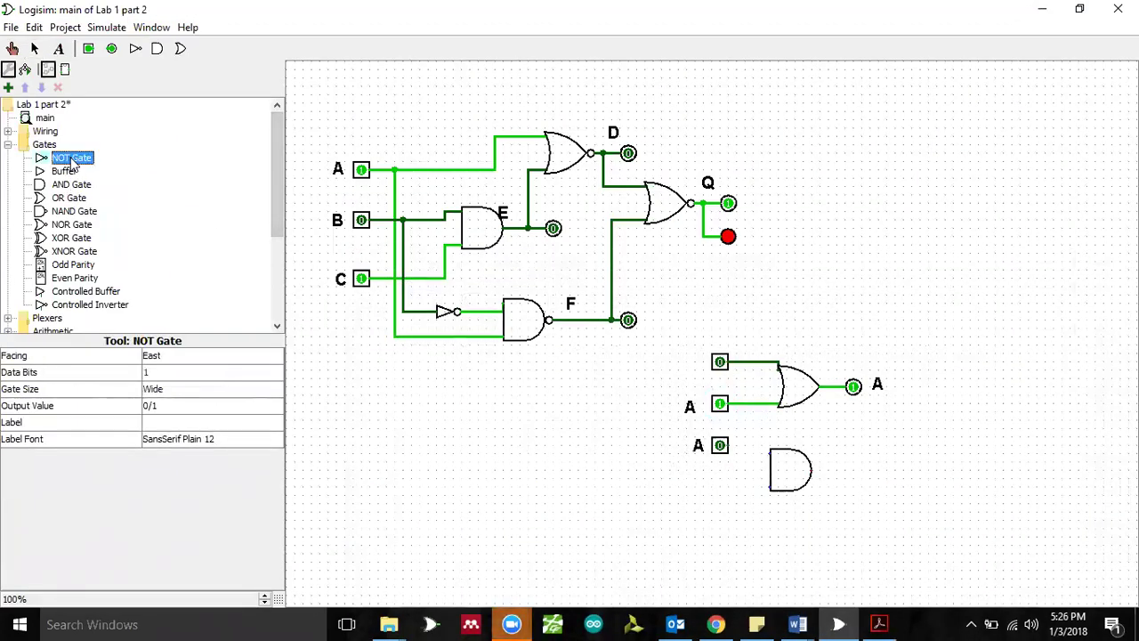
left_click(737, 485)
left_click_drag(790, 470, 865, 461)
left_click_drag(727, 489, 755, 481)
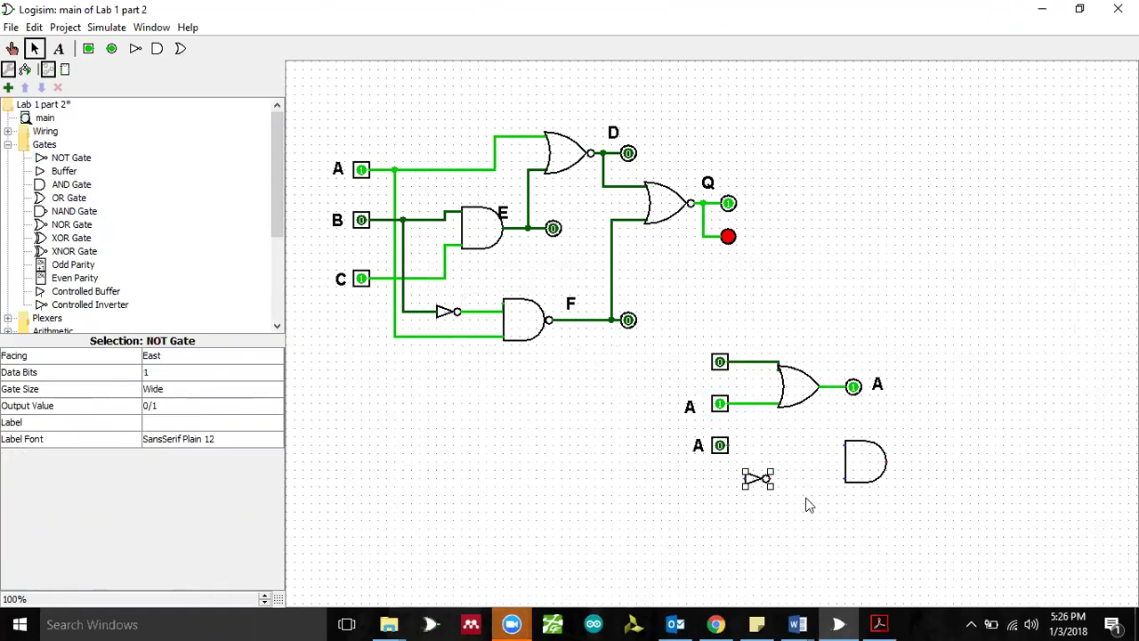
left_click(728, 448)
left_click_drag(728, 445, 845, 450)
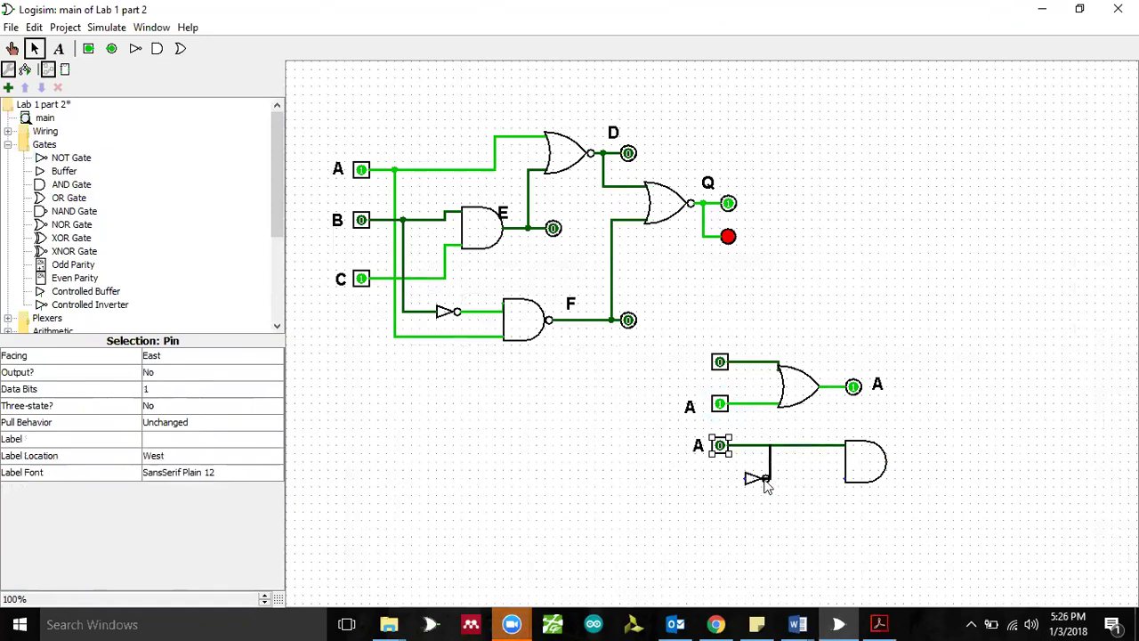
left_click_drag(777, 481, 778, 482)
left_click(770, 471)
key("Delete")
Step: Remove the misplaced NOT gate and its leftover input wire
left_click_drag(761, 481, 789, 486)
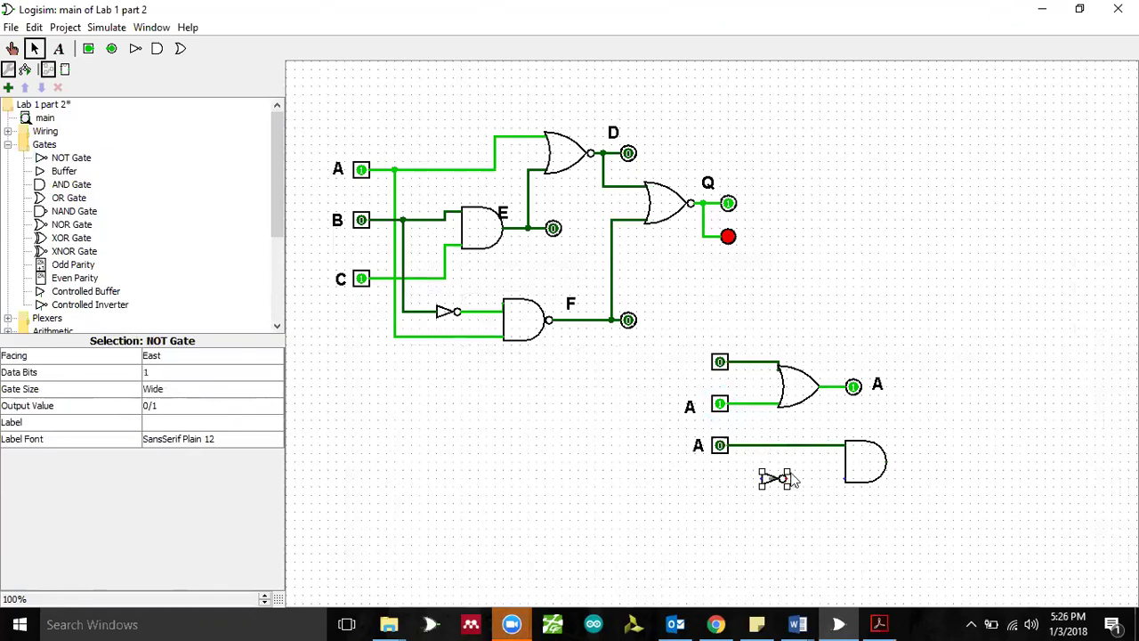
left_click_drag(762, 479, 737, 478)
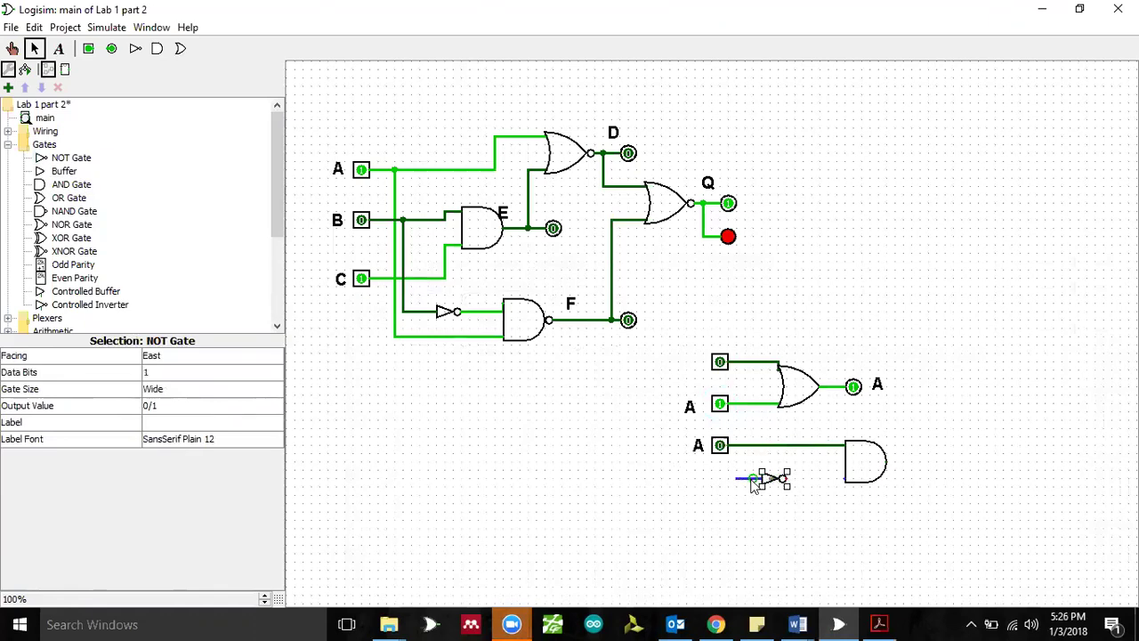
left_click(799, 482)
left_click(774, 479)
key("Delete")
left_click(761, 480)
key("Delete")
Step: Re-place the NOT gate and route input A through it into the AND's lower input
left_click(69, 158)
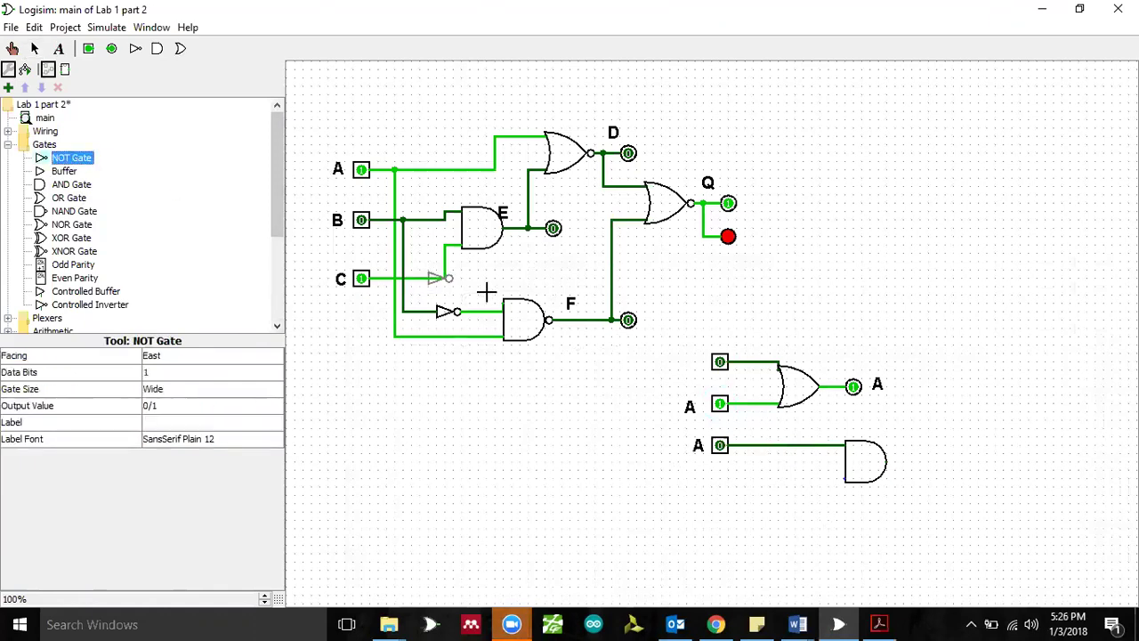
left_click(781, 470)
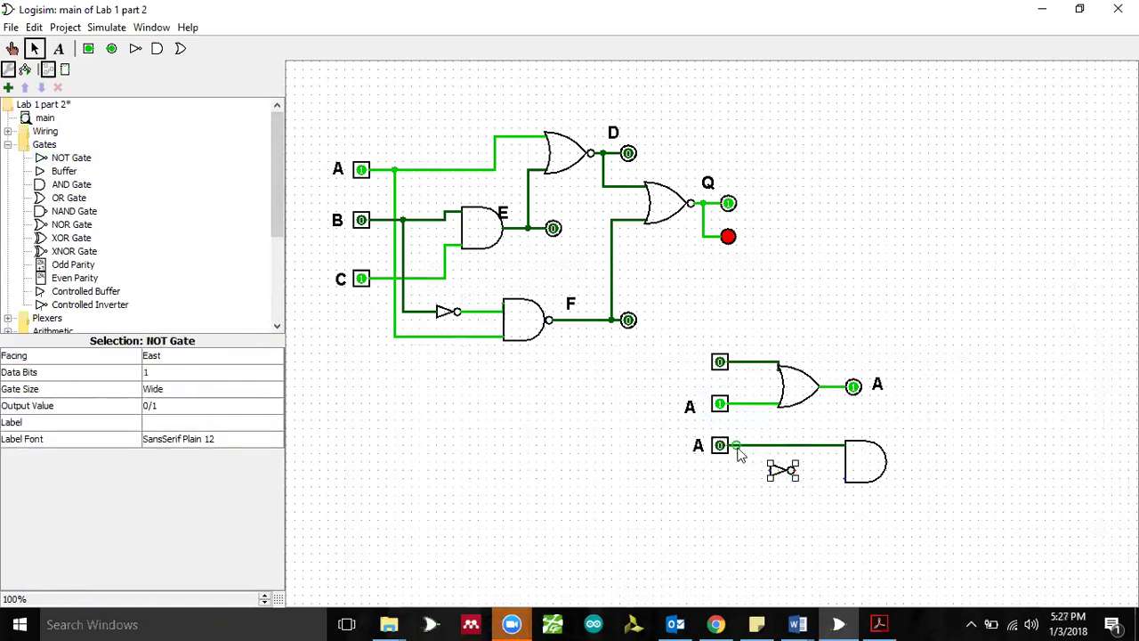
mouse_move(741, 447)
left_mouse_down()
mouse_move(753, 481)
mouse_move(771, 475)
mouse_move(738, 474)
mouse_move(844, 483)
left_mouse_up()
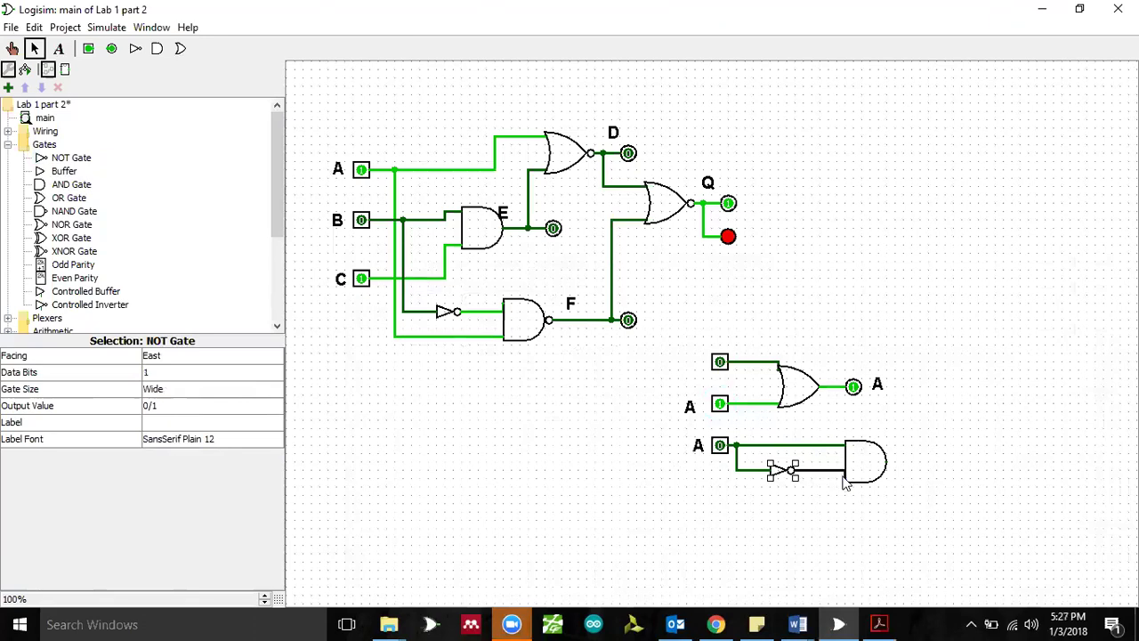
left_click_drag(845, 483, 847, 484)
Step: Add an output pin to the right of the AND gate and wire it to the AND output
left_click(112, 48)
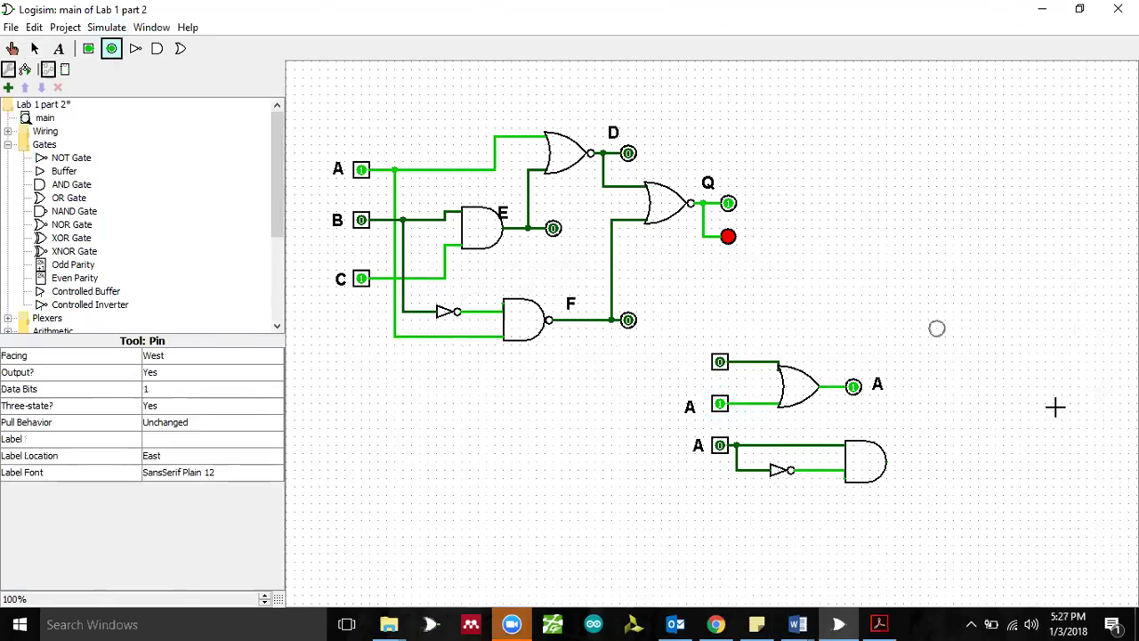
left_click(925, 461)
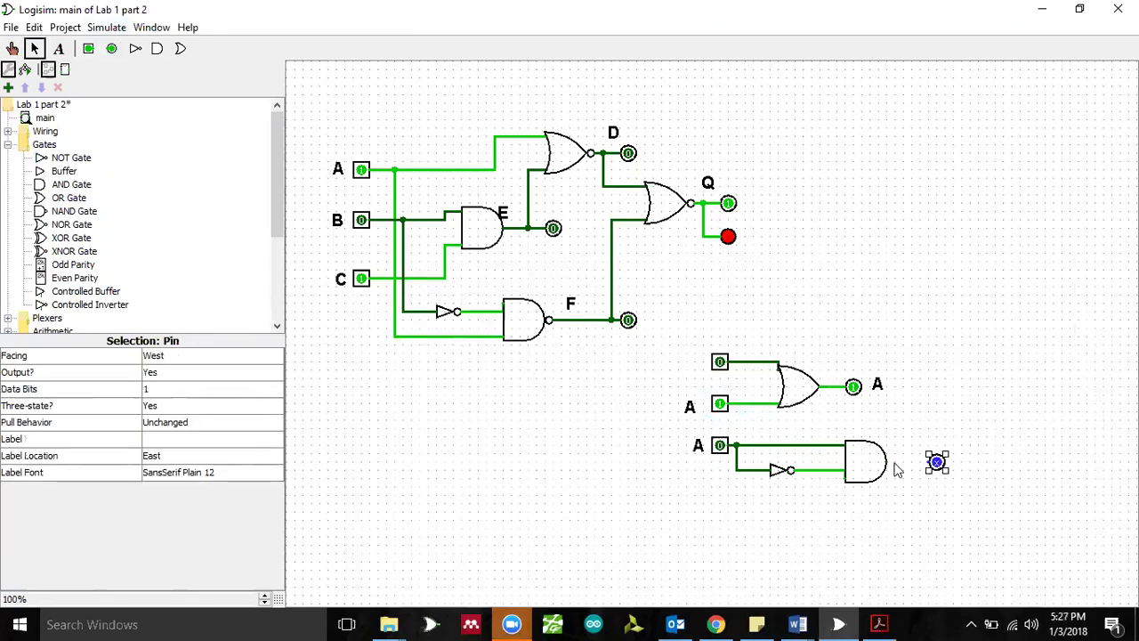
left_click_drag(886, 461, 936, 462)
Step: Label the inverter output A' in SansSerif Bold 20, placed just below it
left_click(57, 49)
left_click(807, 476)
type("A")
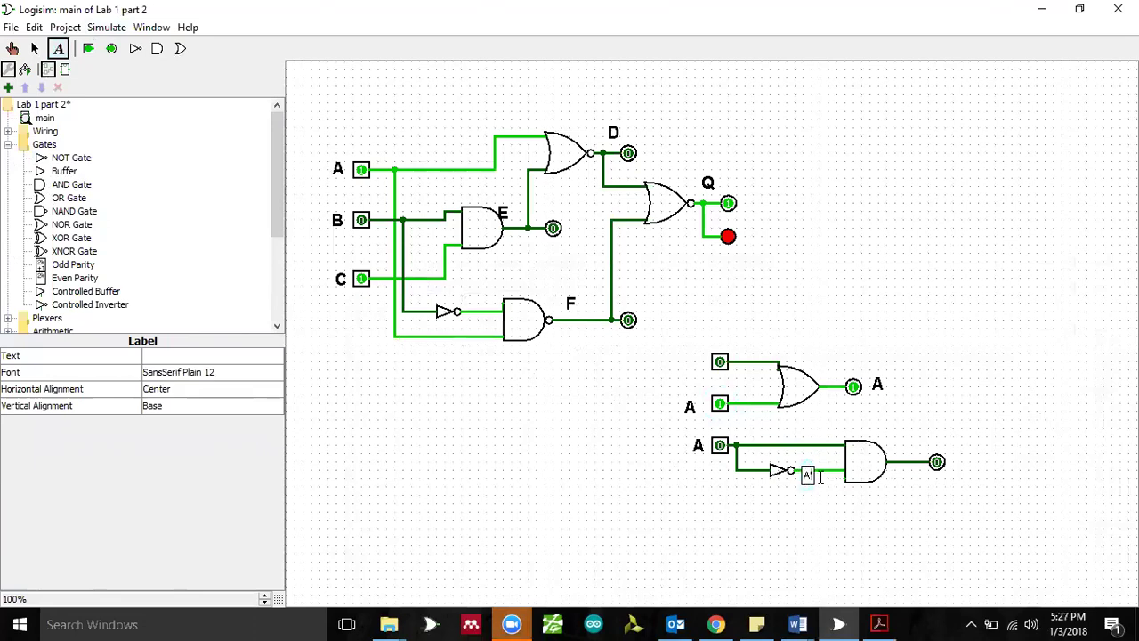
left_click(204, 373)
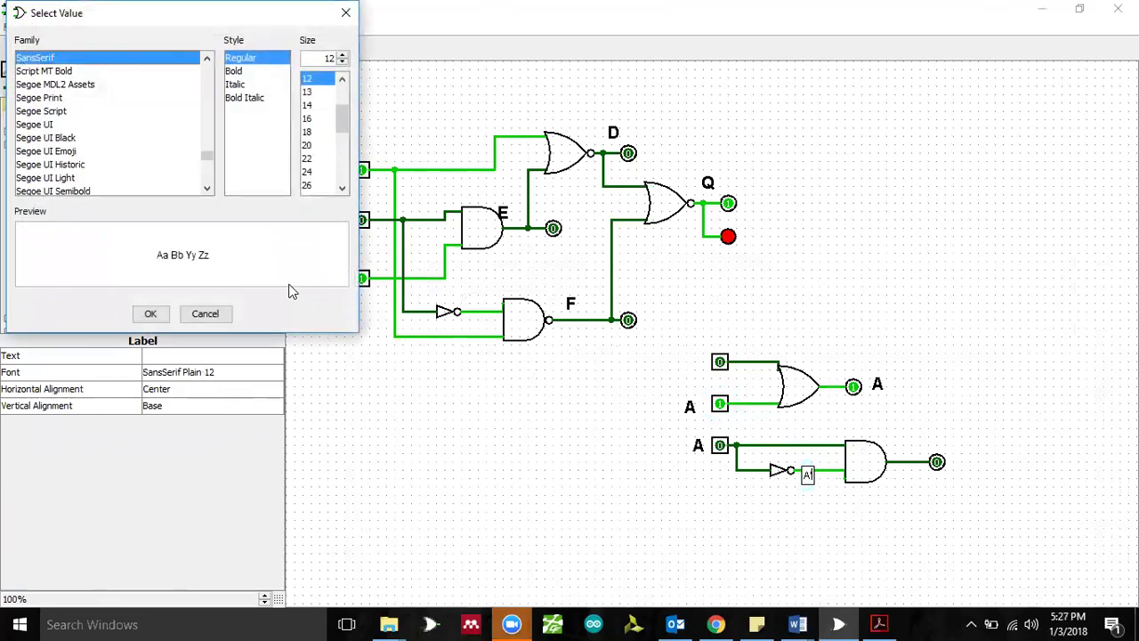
left_click(308, 145)
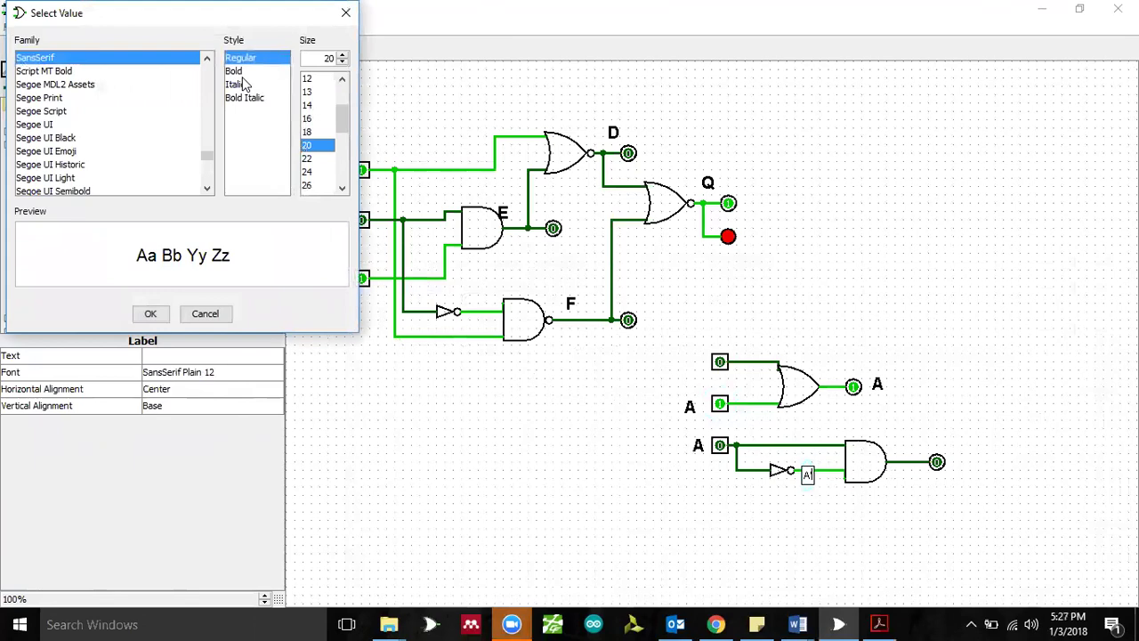
left_click(235, 71)
left_click(151, 313)
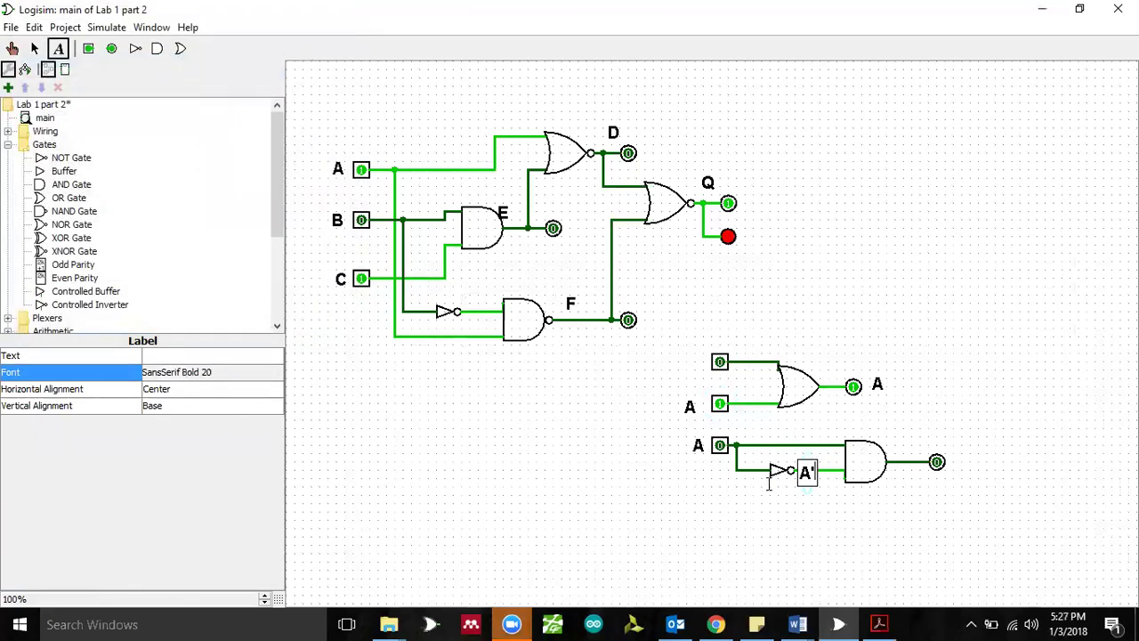
left_click(34, 48)
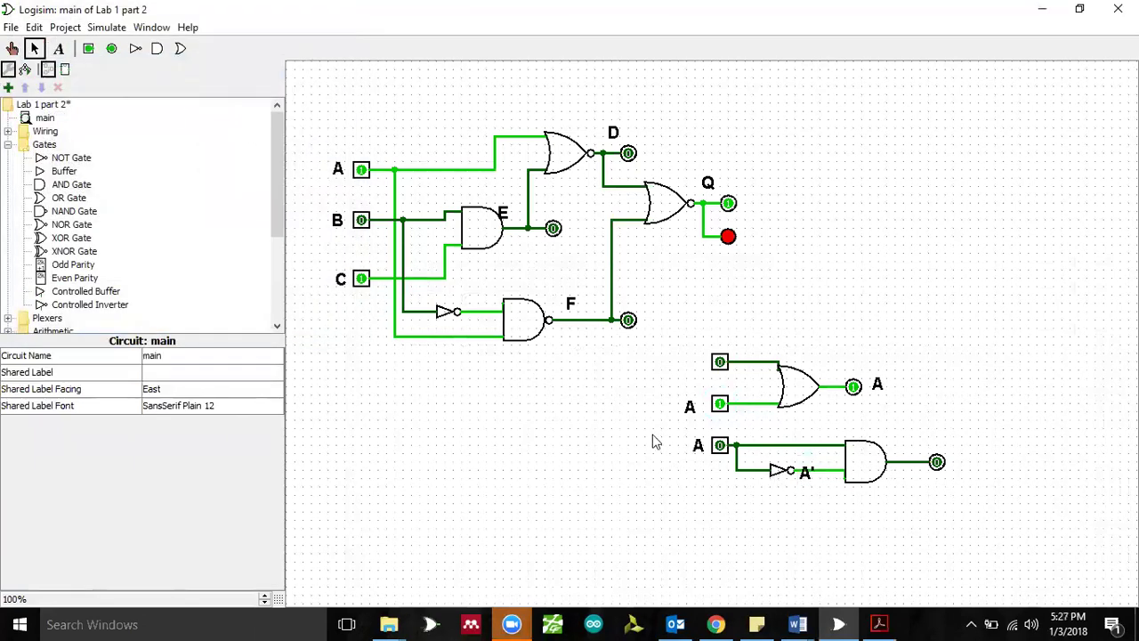
left_click_drag(807, 484, 805, 492)
left_click(879, 623)
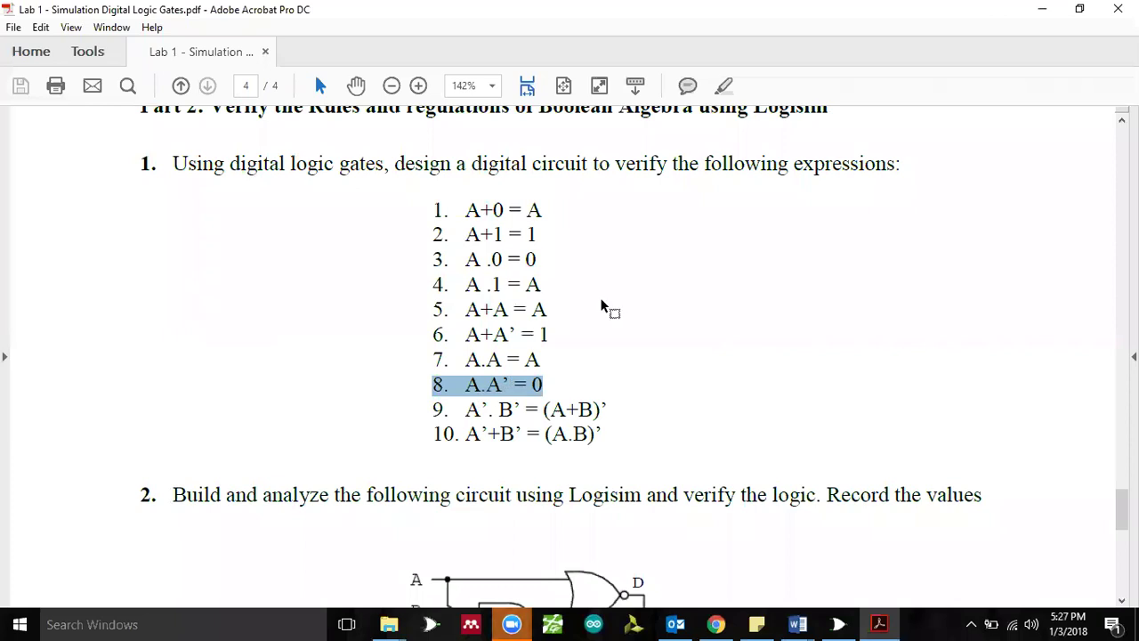
Step: Minimize the lab PDF to view the circuit, then restore it
left_click(1037, 11)
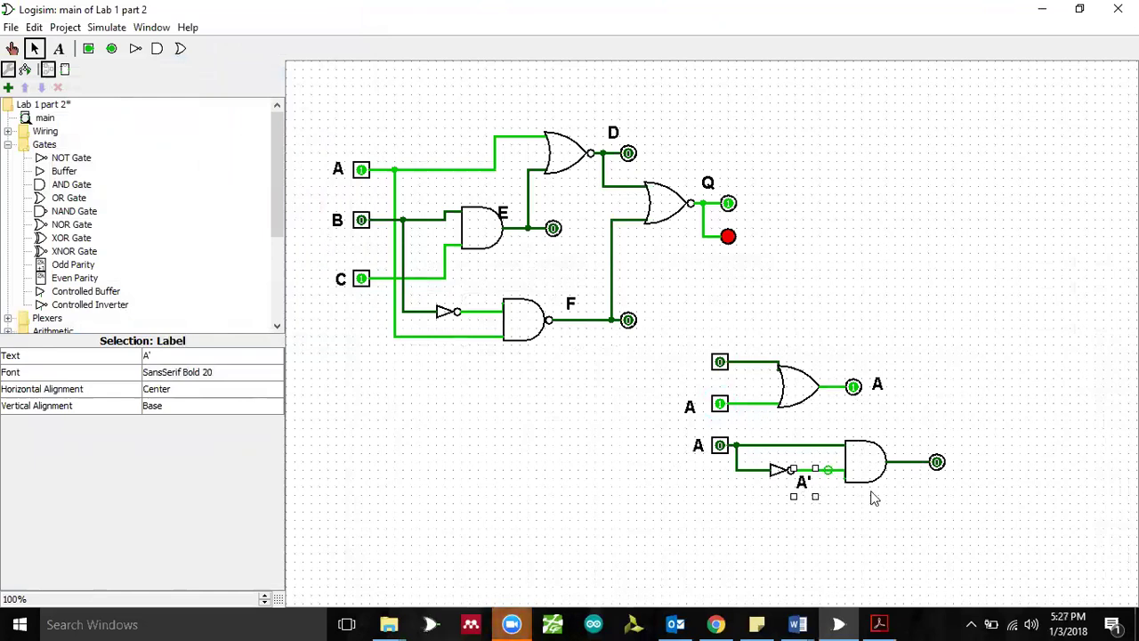
left_click(878, 623)
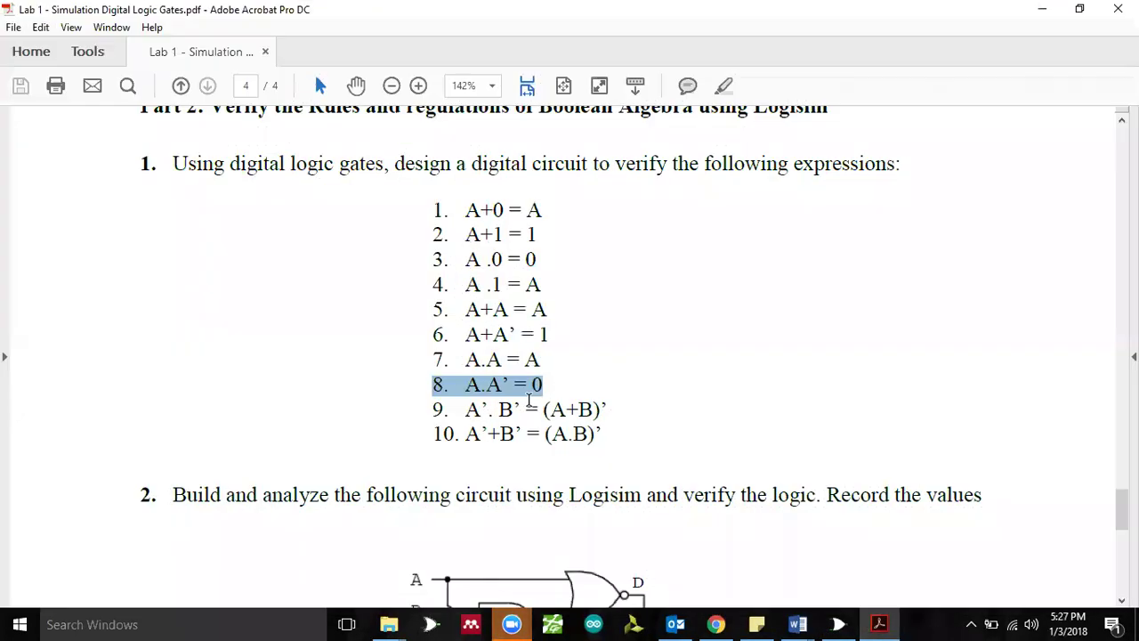
Step: Toggle the A·A' circuit's input A to 1 with the Poke tool; the output stays 0
left_click(1055, 8)
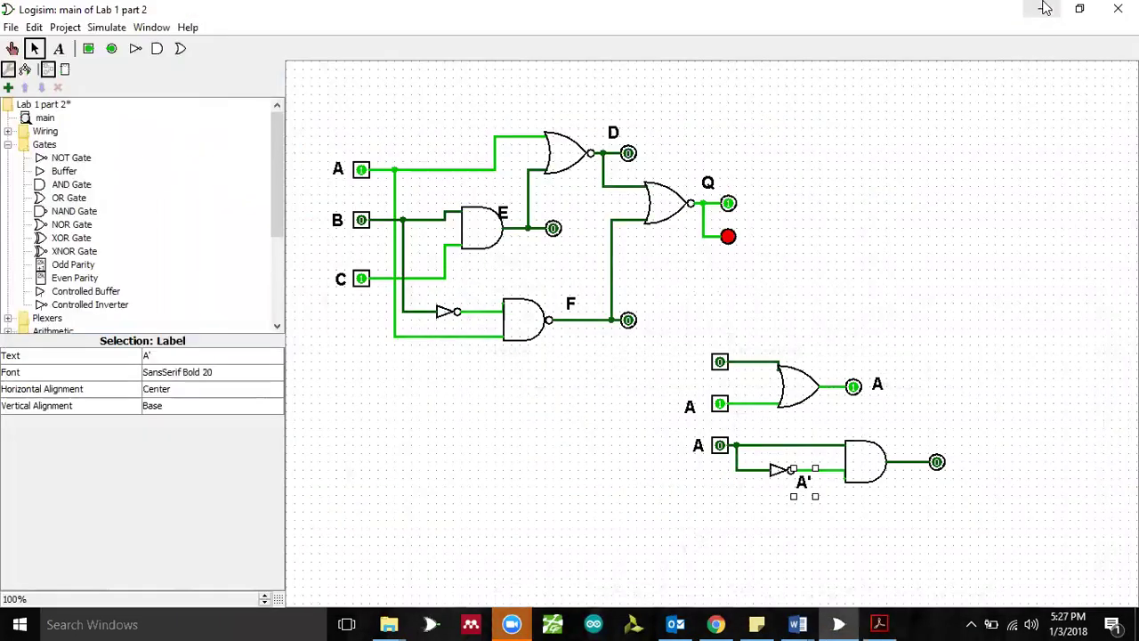
left_click(928, 518)
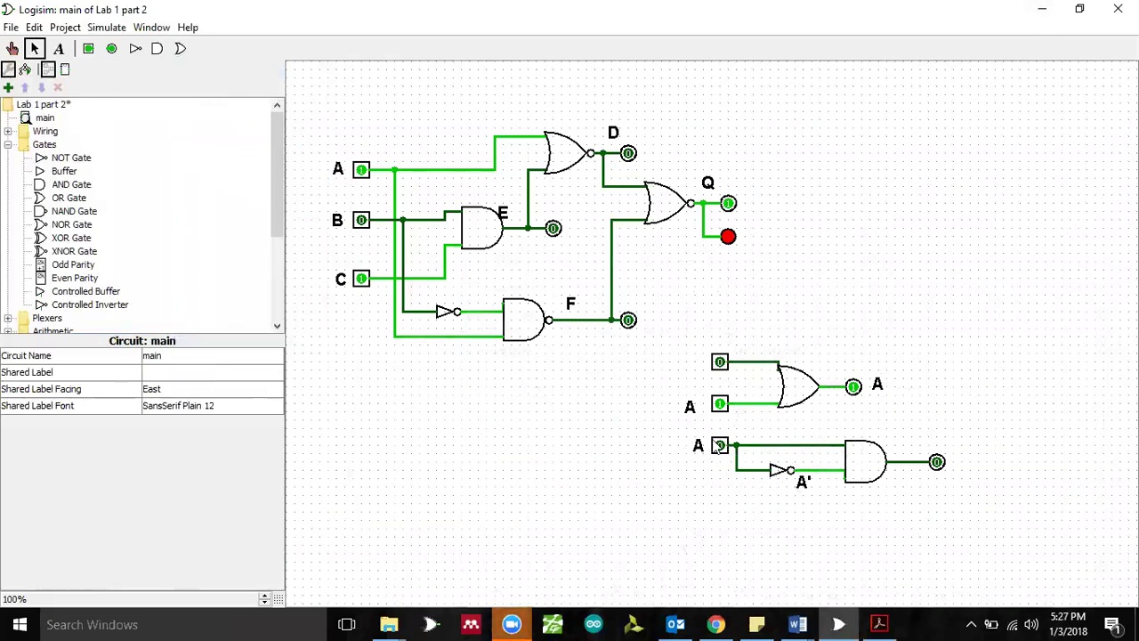
left_click(11, 48)
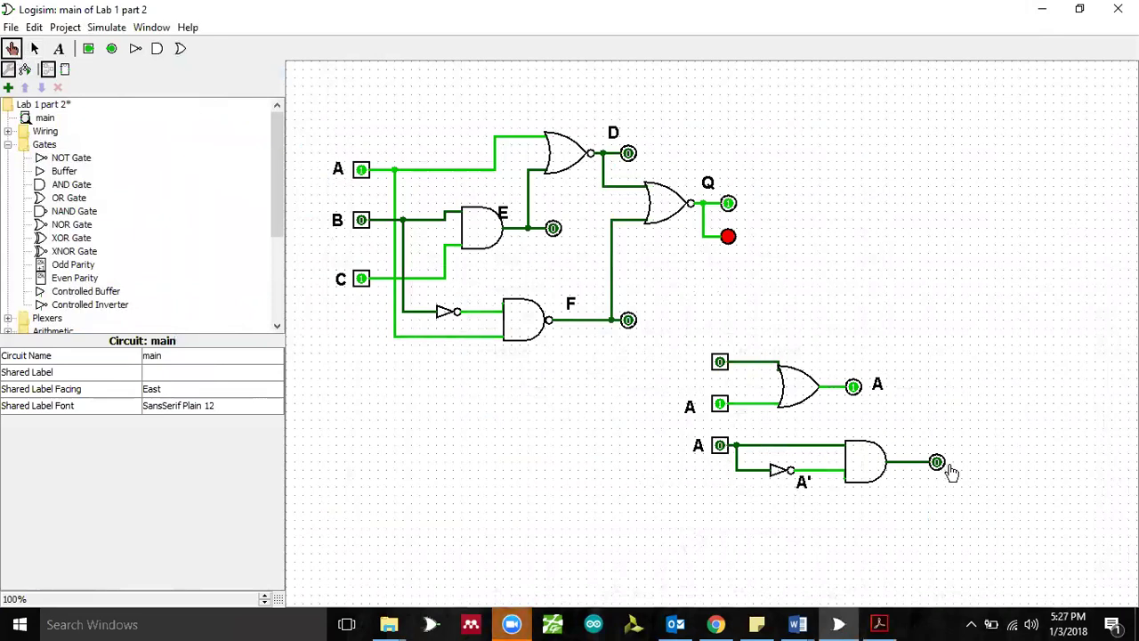
left_click(721, 448)
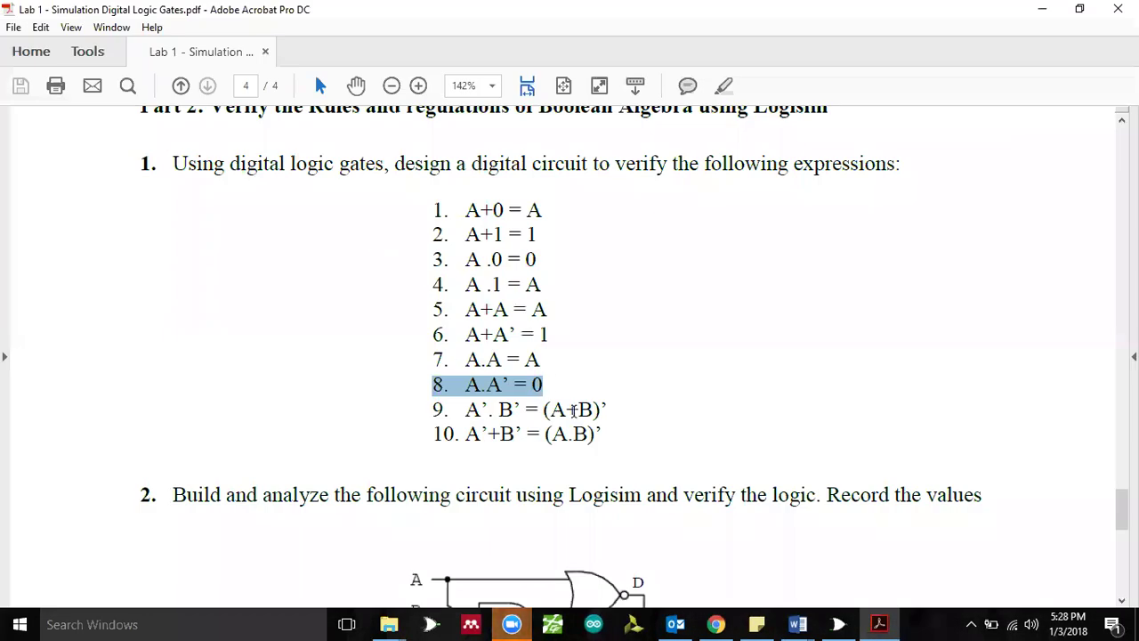
Step: Review the PDF's expression list down to Fig. 5, then minimize Acrobat
left_click_drag(440, 209, 613, 437)
scroll(741, 376, "down", 2)
scroll(898, 308, "up", 2)
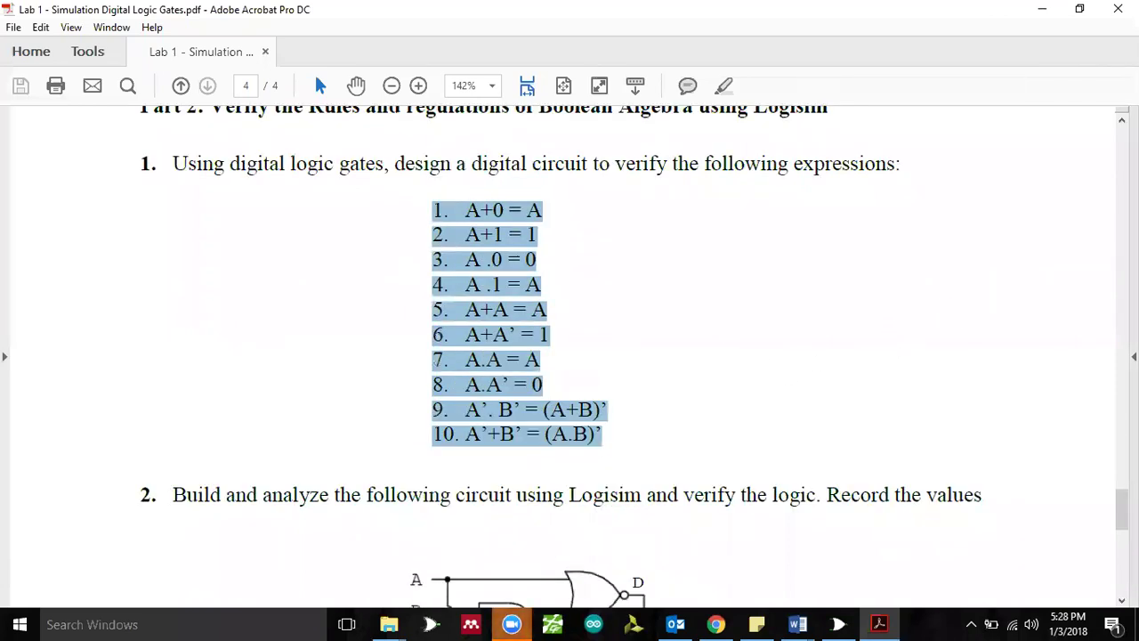
scroll(898, 307, "up", 4)
scroll(569, 356, "down", 10)
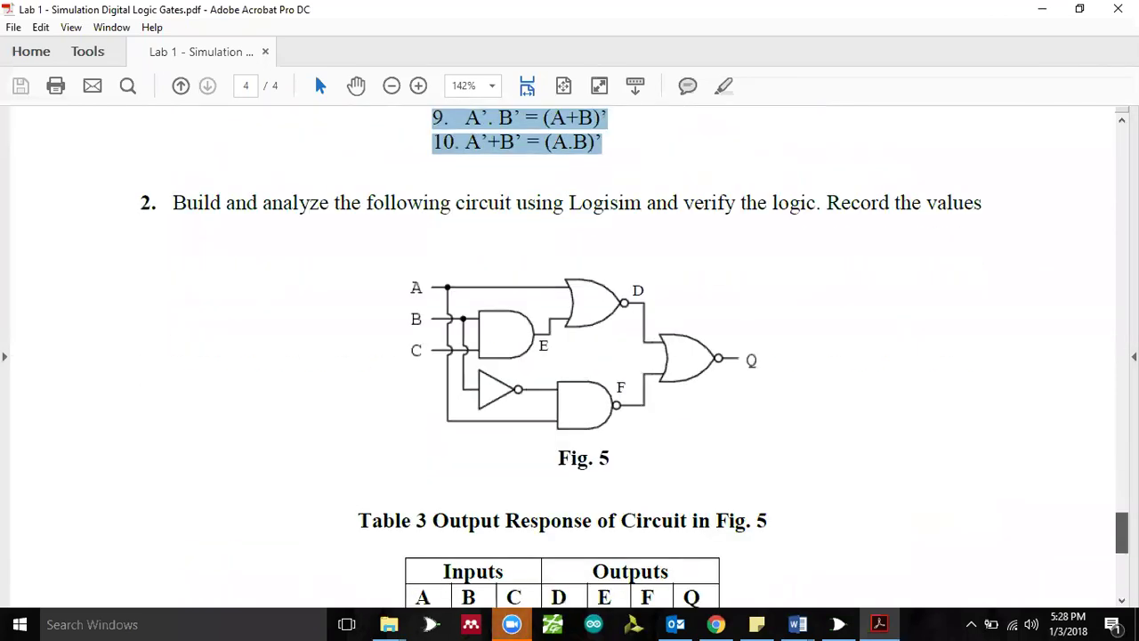
left_click(1042, 8)
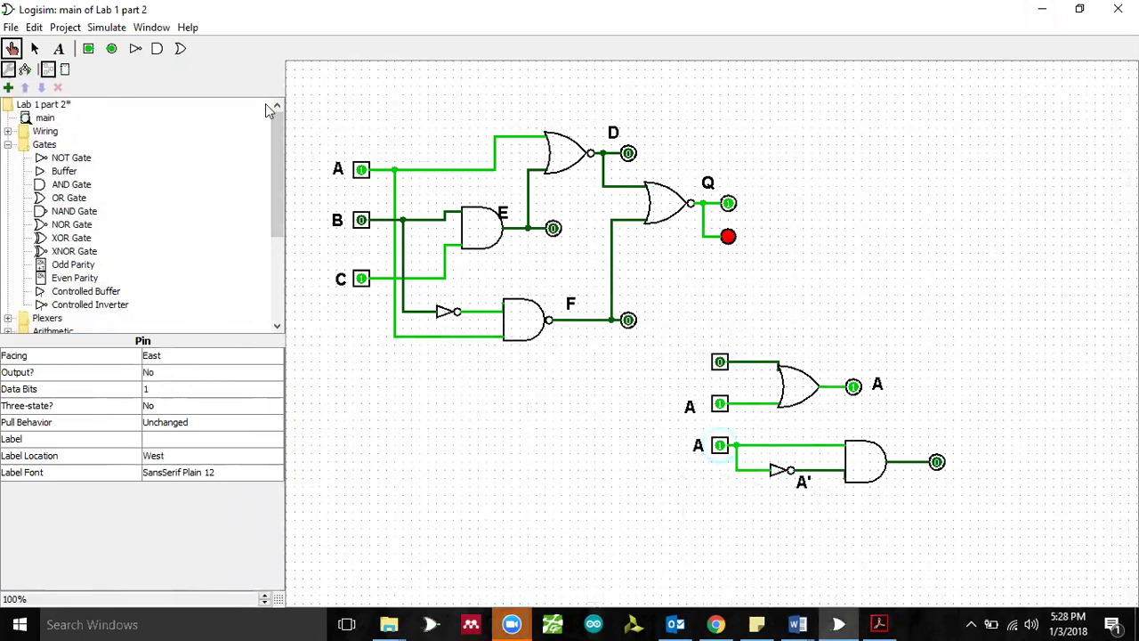
left_click(88, 49)
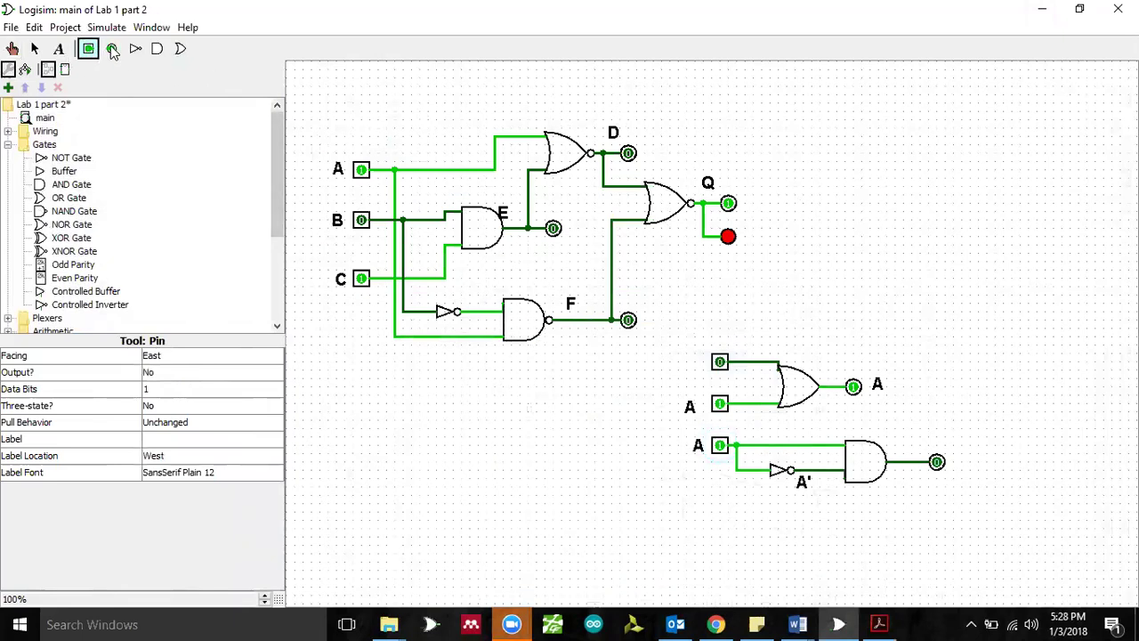
left_click(111, 49)
left_click_drag(275, 164, 275, 220)
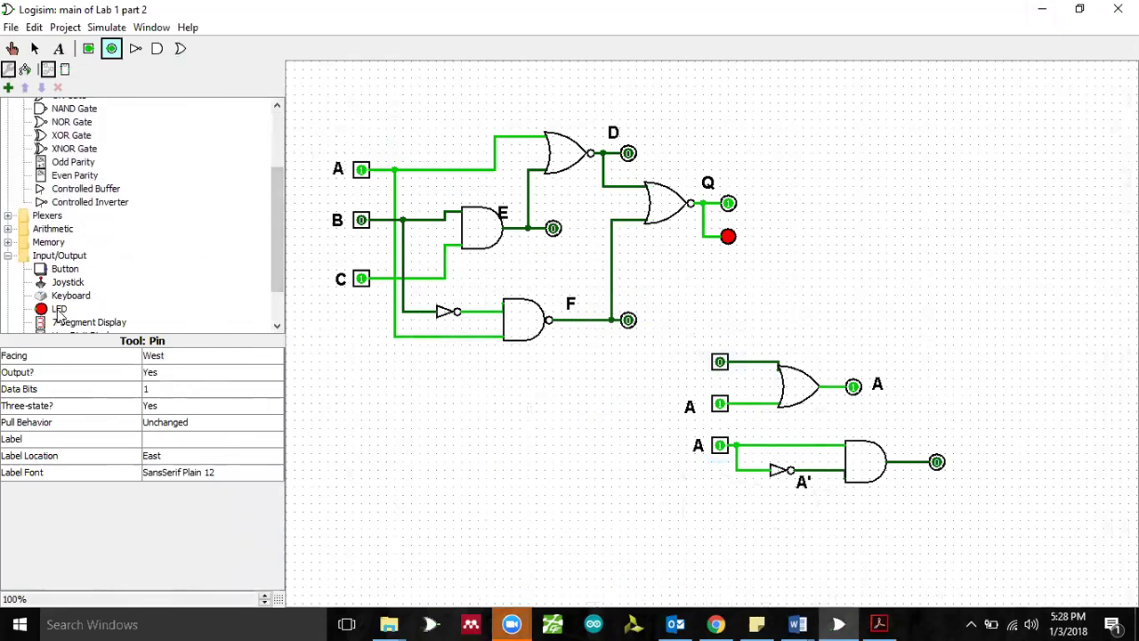